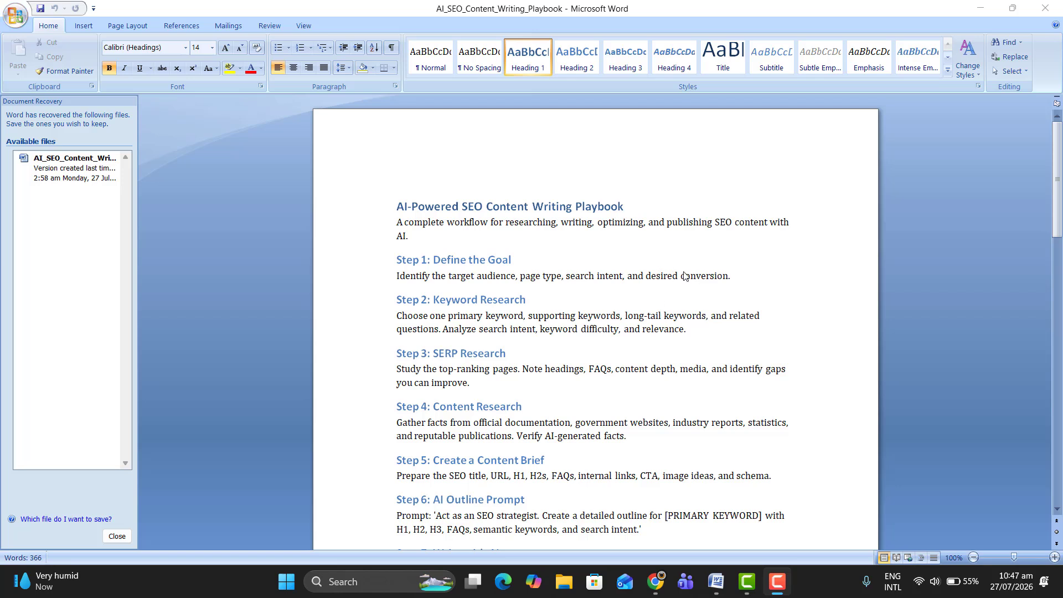
Highlight the "Keyword Research" text in the Step 2 heading and "Content Research" in the Step 4 heading.
{"action": "left_click", "coordinate": [460, 305]}
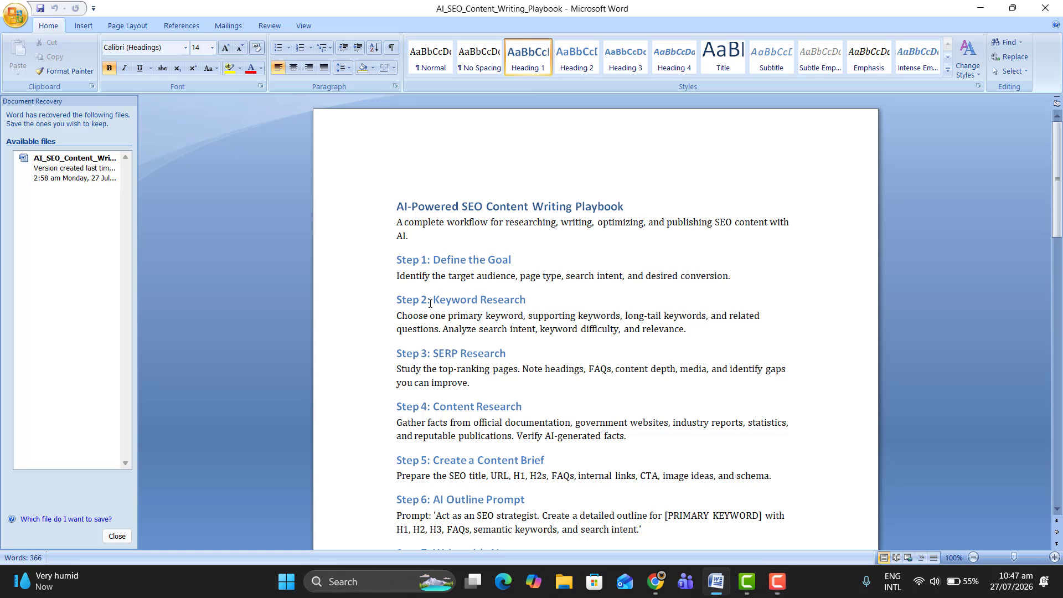
{"action": "left_click_drag", "start_coordinate": [437, 302], "coordinate": [533, 301]}
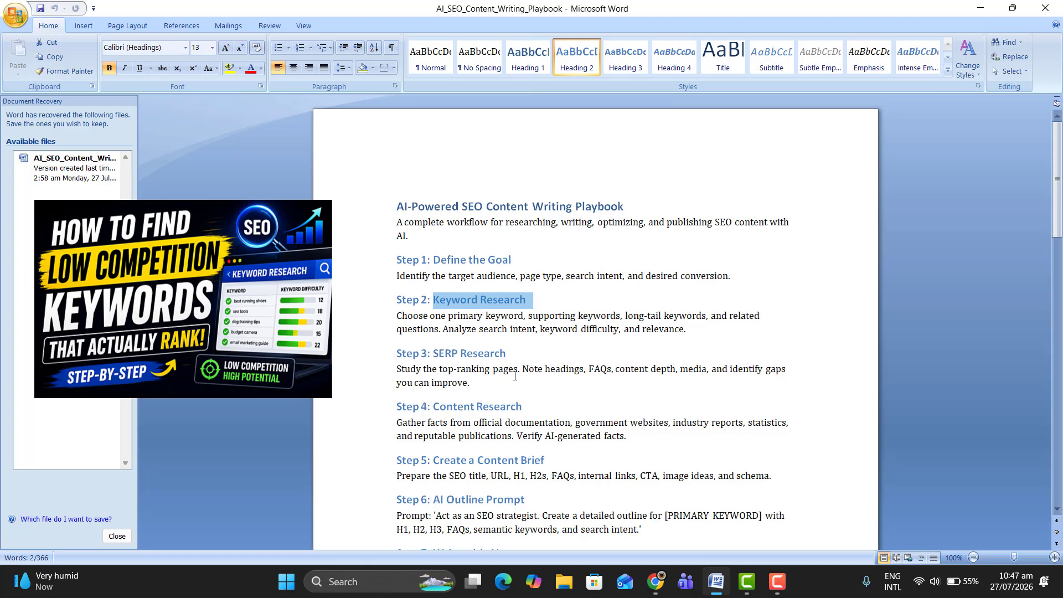
{"action": "left_click_drag", "start_coordinate": [427, 410], "coordinate": [523, 410]}
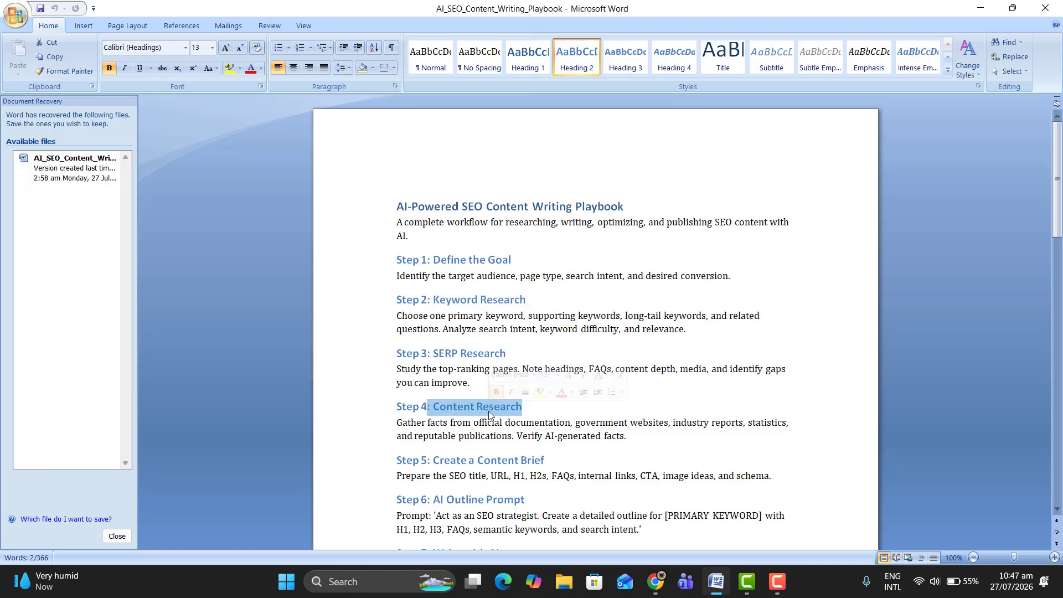
Switch from Word to Chrome and search Google for "web dvelopmengt" in the new tab.
{"action": "left_click", "coordinate": [968, 10]}
{"action": "left_click", "coordinate": [532, 13]}
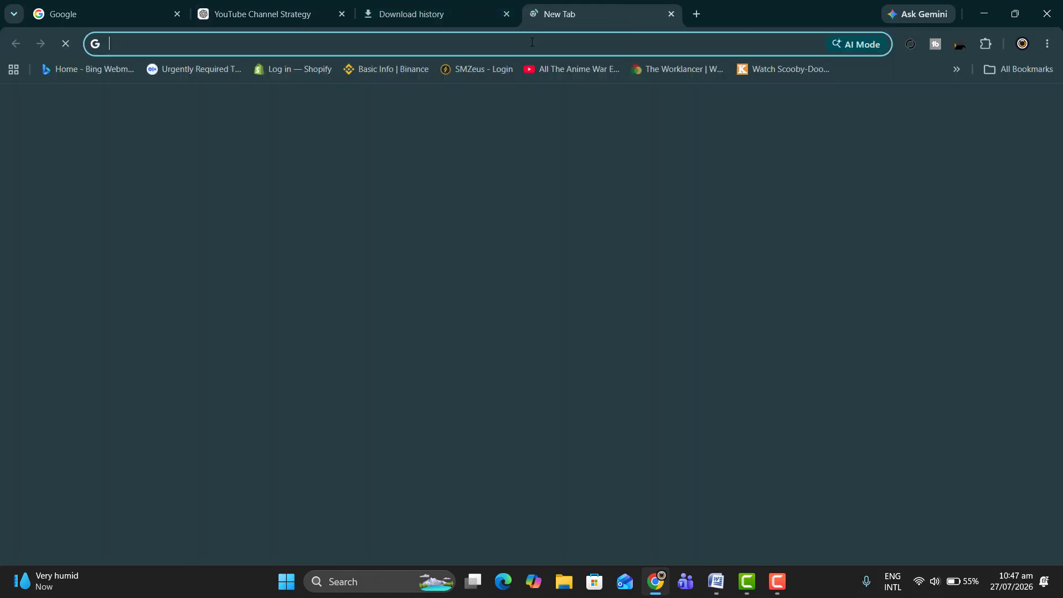
{"action": "left_click", "coordinate": [528, 50]}
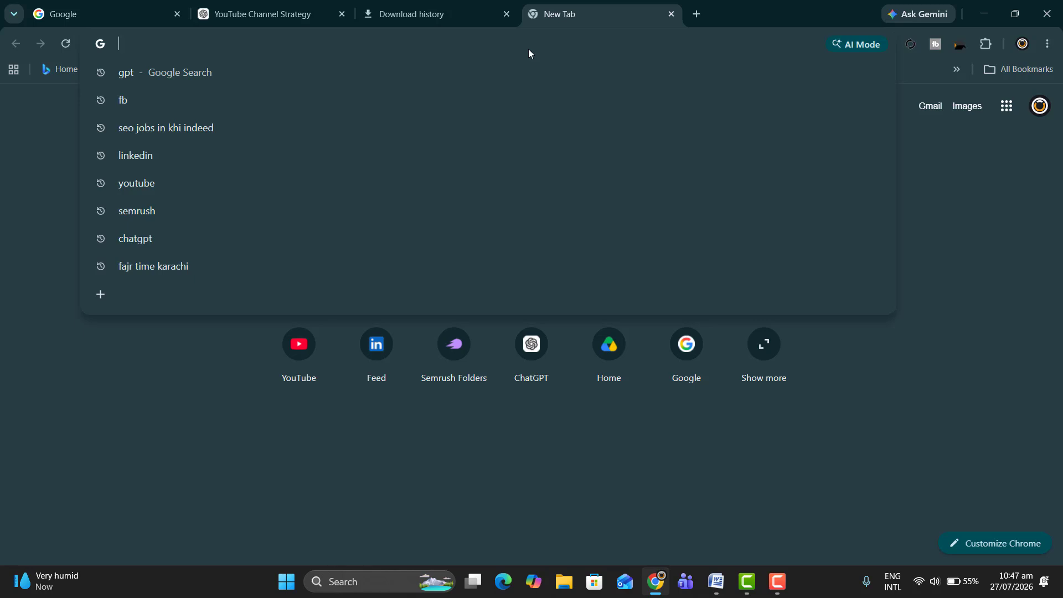
{"action": "type", "text": "web dv"}
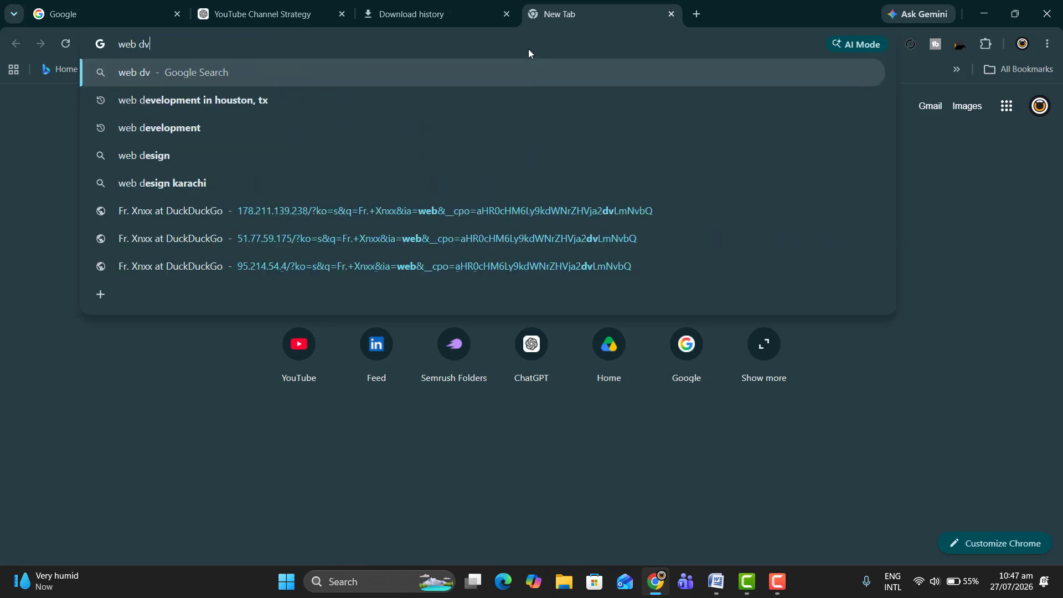
{"action": "type", "text": "elopmengt"}
{"action": "key", "text": "Return"}
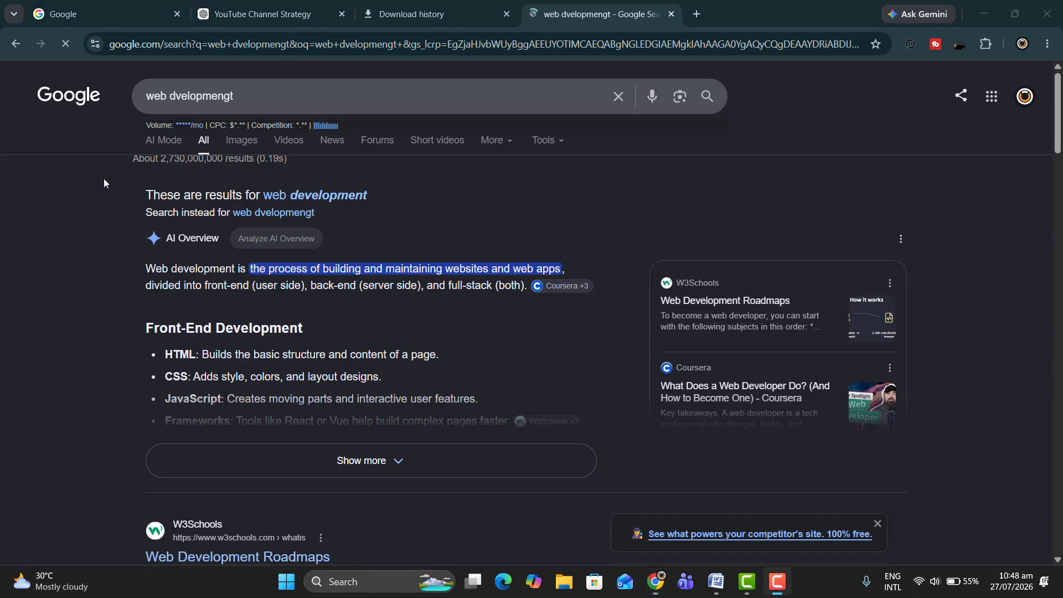
Correct the misspelled Google query and search for "web development blog images".
{"action": "left_click", "coordinate": [280, 95]}
{"action": "key", "text": "BackSpace"}
{"action": "key", "text": "BackSpace"}
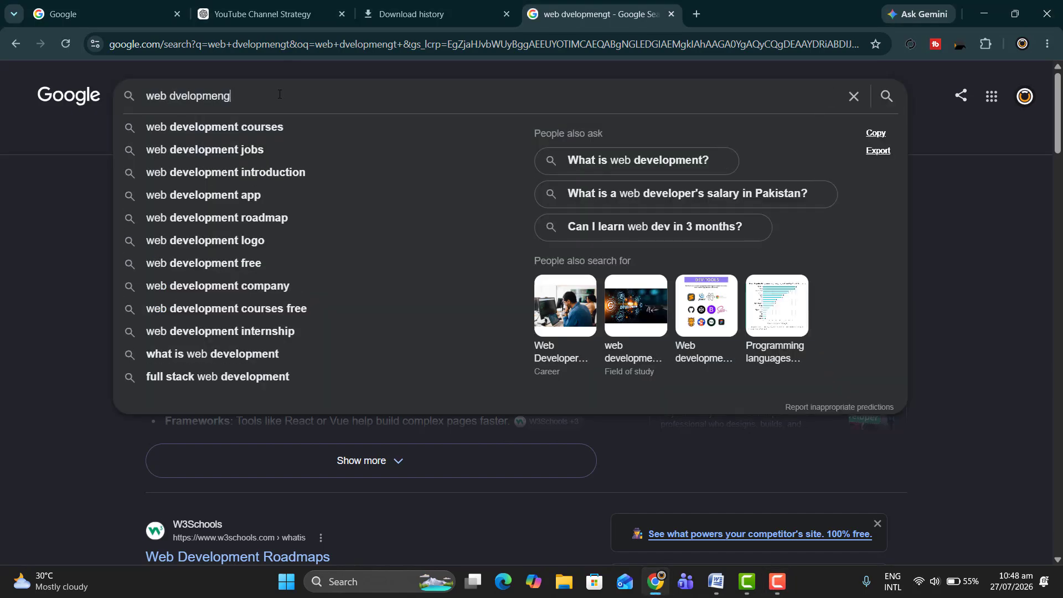
{"action": "type", "text": "t "}
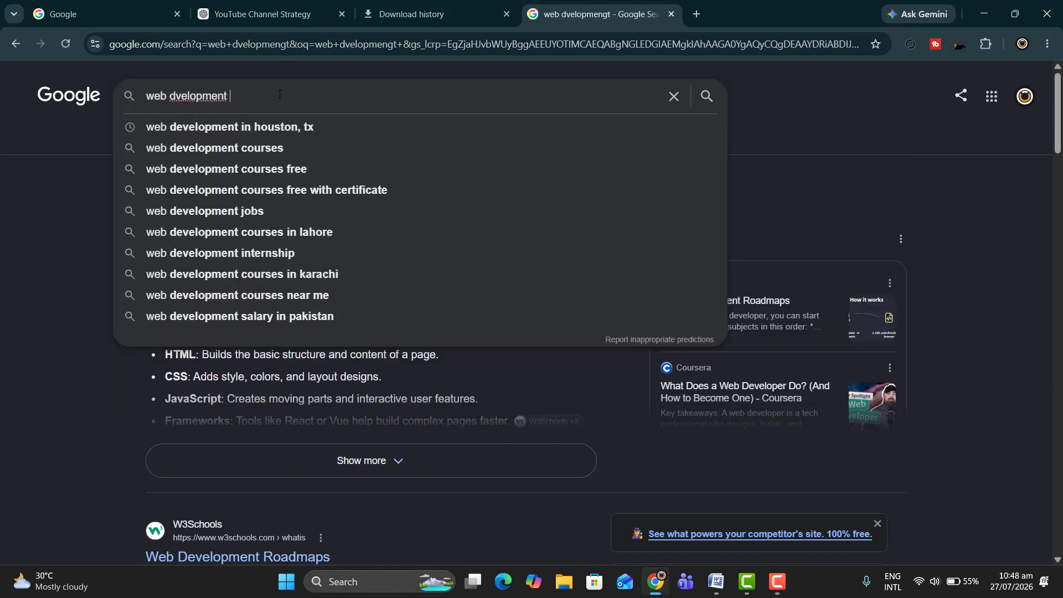
{"action": "type", "text": "blo"}
{"action": "key", "text": "Up"}
{"action": "key", "text": "Return"}
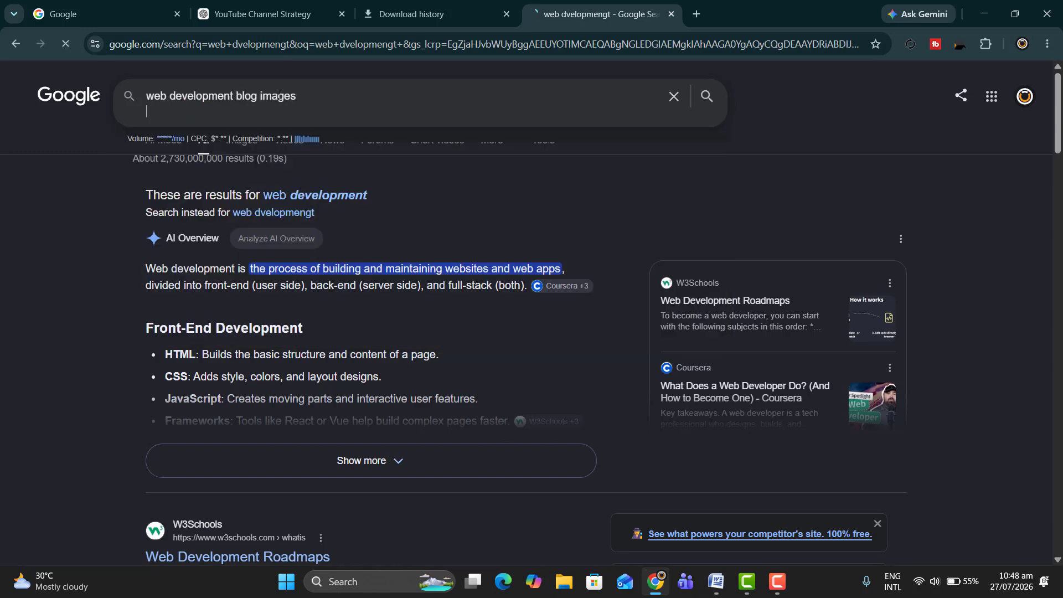
Remove "images" from the query, put "blog" in quotation marks, and rerun the search as web development " blog".
{"action": "left_click", "coordinate": [317, 94]}
{"action": "key", "text": "BackSpace"}
{"action": "key", "text": "BackSpace"}
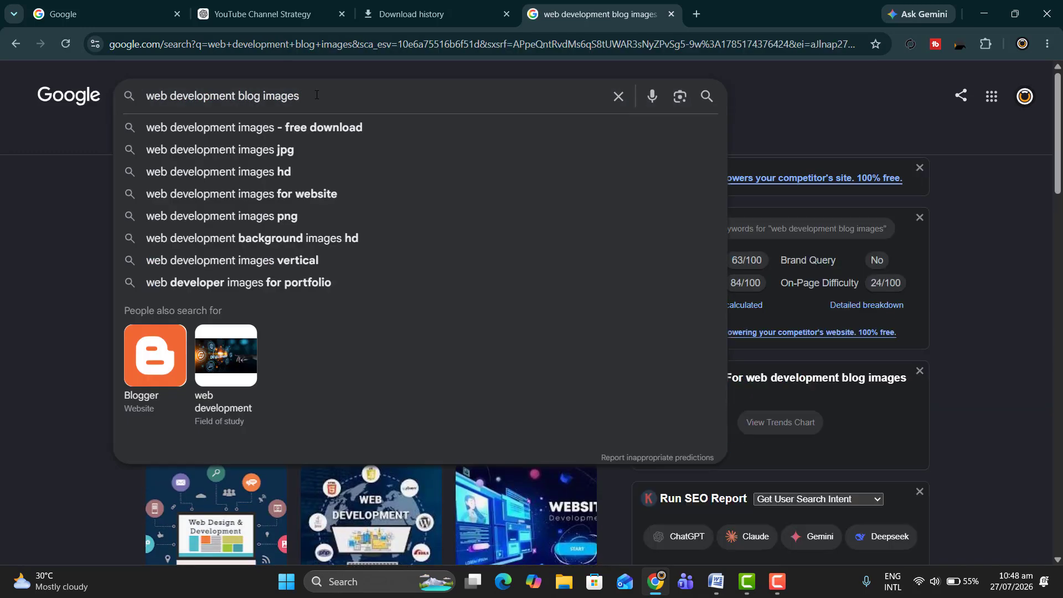
{"action": "key", "text": "BackSpace"}
{"action": "key", "text": "BackSpace"}
{"action": "key", "text": "BackSpace"}
{"action": "key", "text": "BackSpace"}
{"action": "key", "text": "BackSpace"}
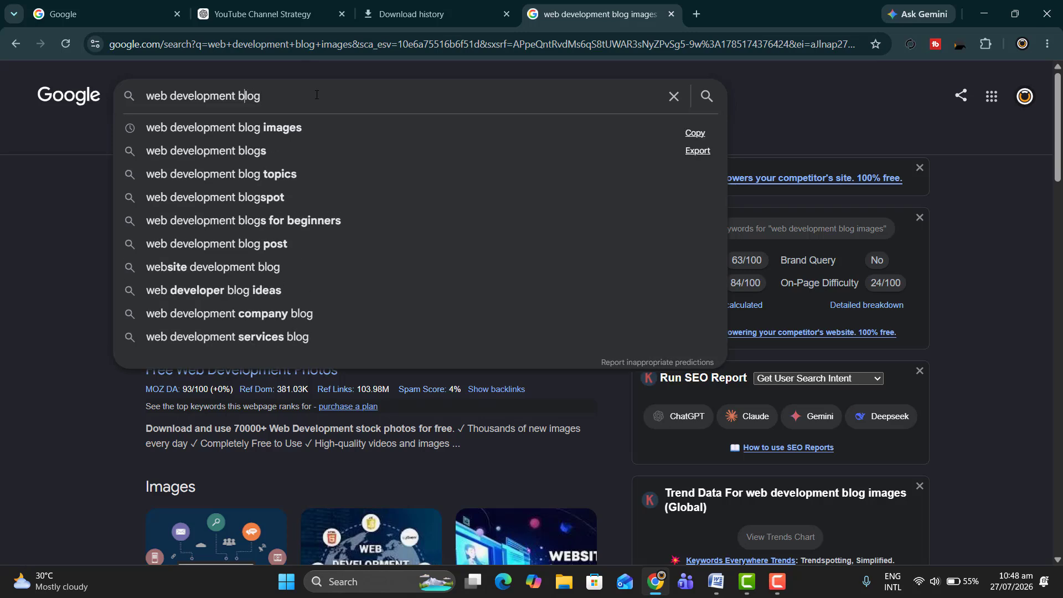
{"action": "type", "text": "\""}
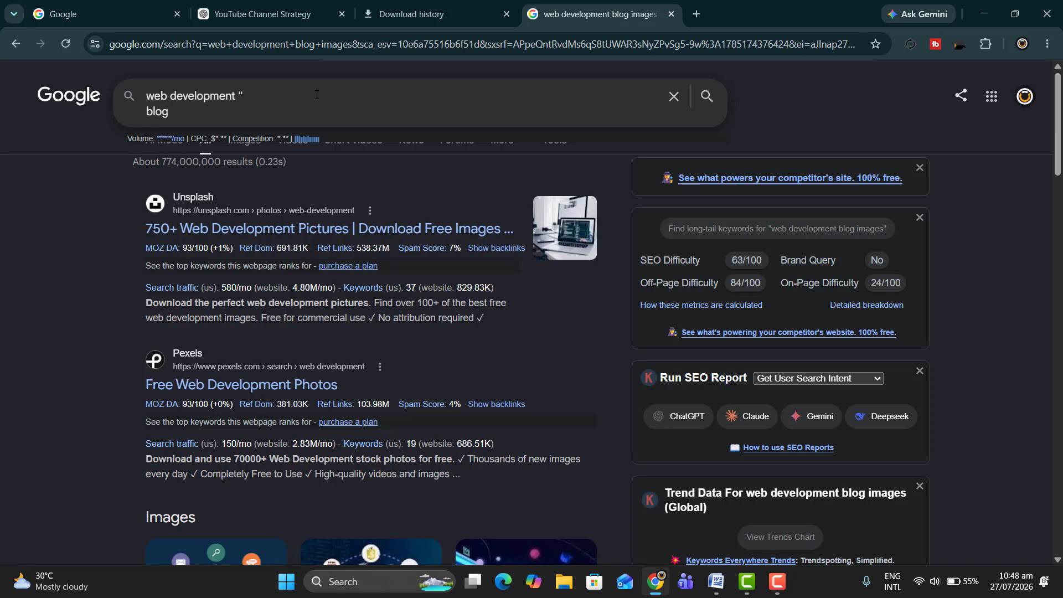
{"action": "type", "text": "\"\""}
{"action": "key", "text": "Return"}
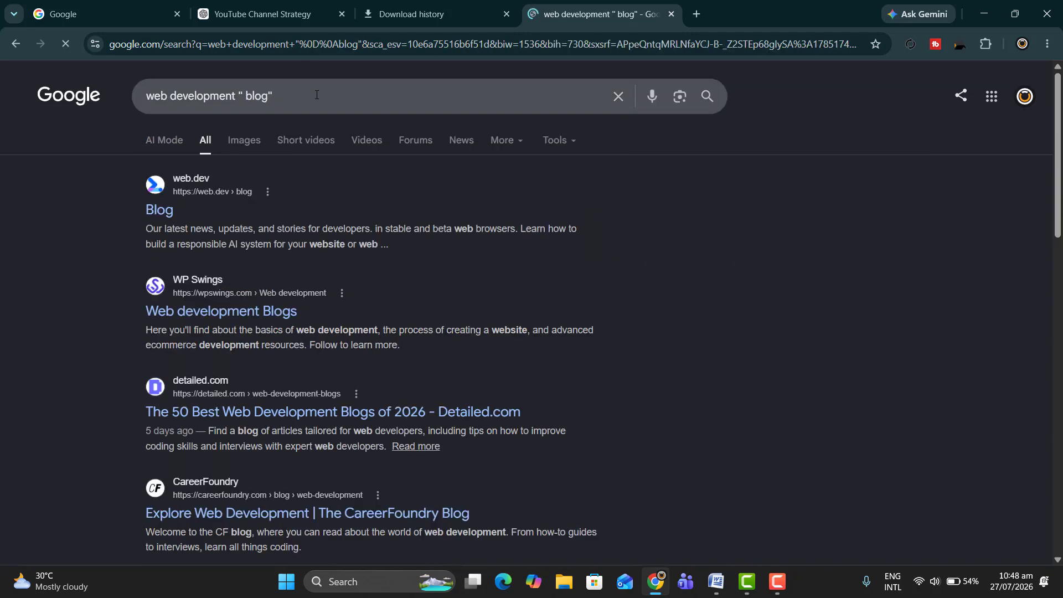
Open the detailed.com, WP Swings, CareerFoundry, MDN Blog and daily.dev results in separate background tabs.
{"action": "scroll", "coordinate": [320, 313], "scroll_direction": "down", "scroll_amount": 2}
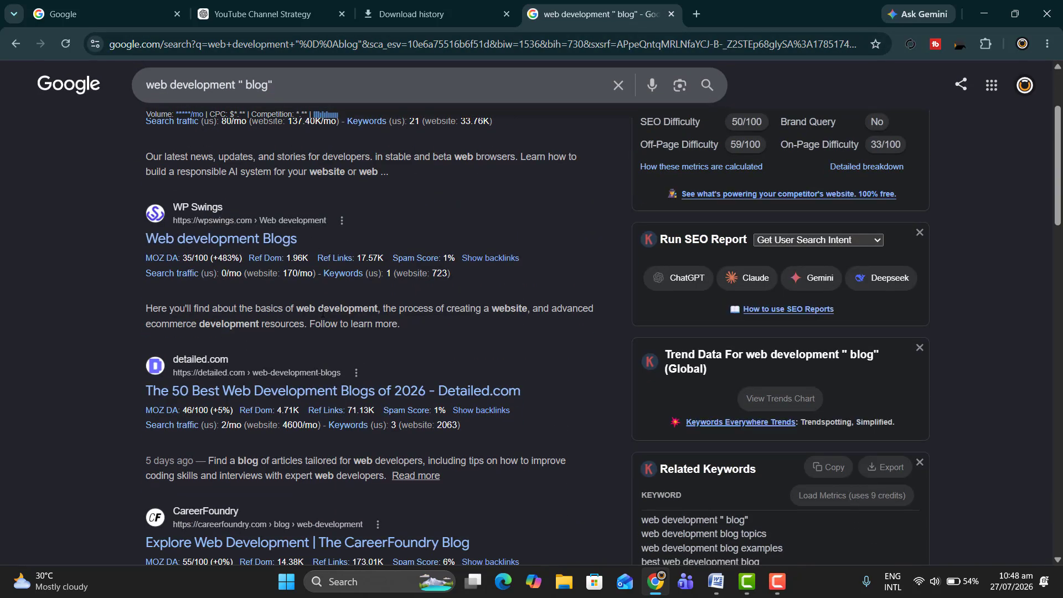
{"action": "middle_click", "coordinate": [375, 406]}
{"action": "middle_click", "coordinate": [289, 244]}
{"action": "scroll", "coordinate": [290, 244], "scroll_direction": "down", "scroll_amount": 5}
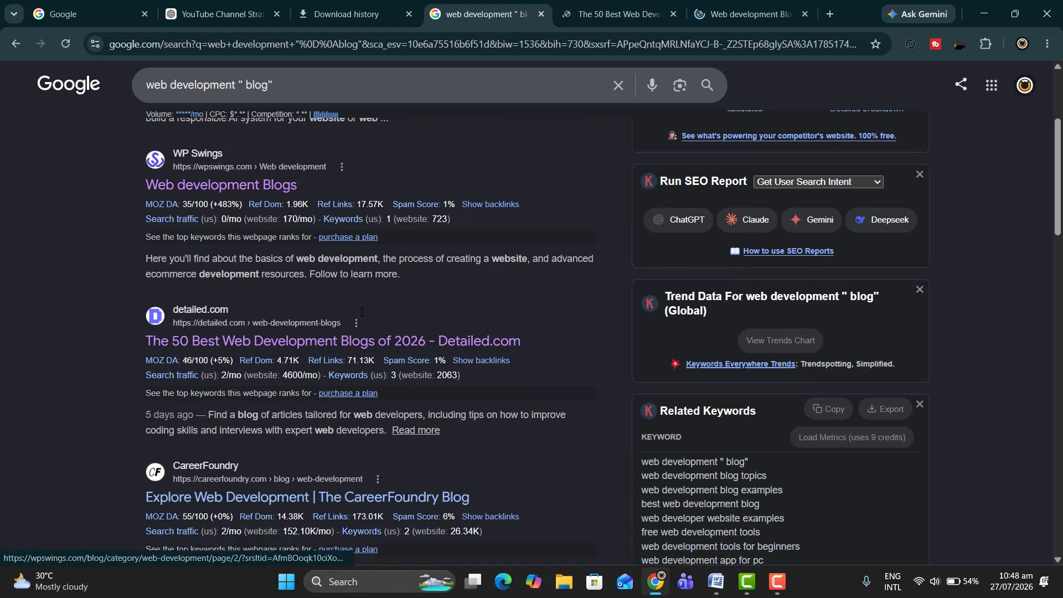
{"action": "middle_click", "coordinate": [275, 279]}
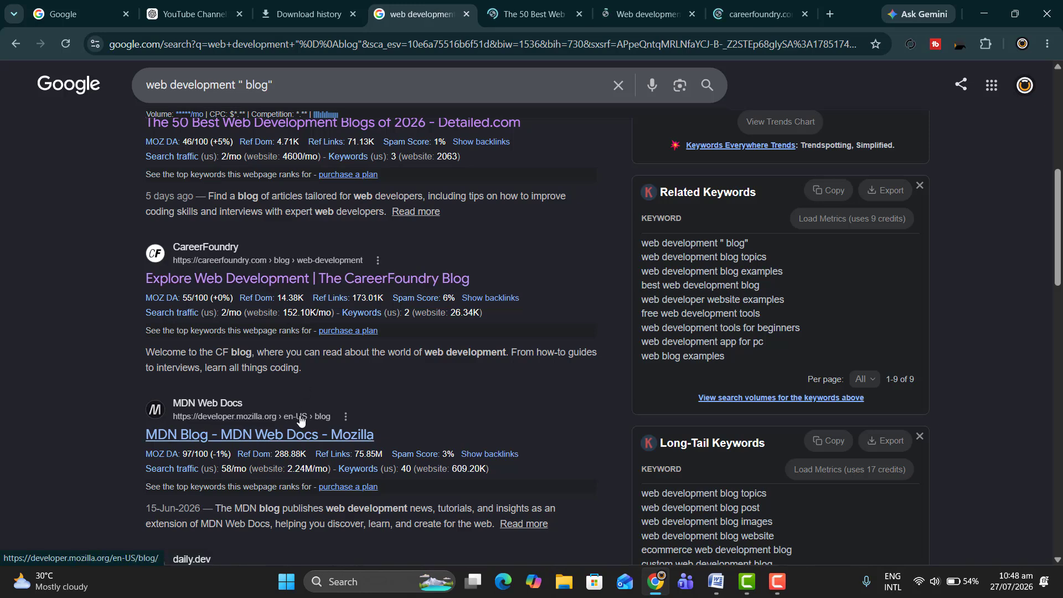
{"action": "scroll", "coordinate": [298, 429], "scroll_direction": "down", "scroll_amount": 1}
{"action": "middle_click", "coordinate": [299, 359]}
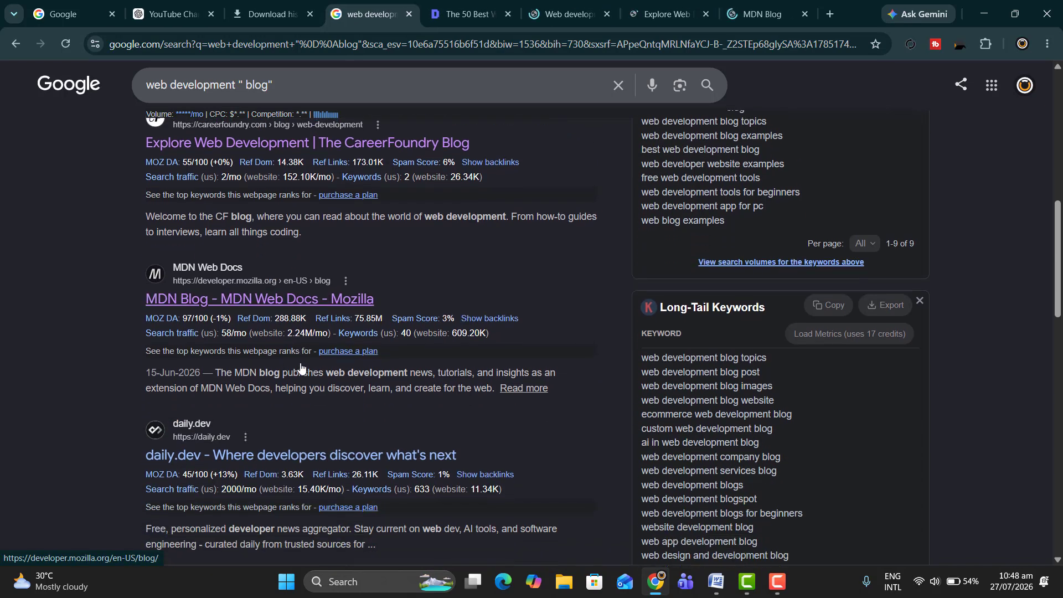
{"action": "scroll", "coordinate": [302, 371], "scroll_direction": "down", "scroll_amount": 1}
{"action": "scroll", "coordinate": [276, 459], "scroll_direction": "down", "scroll_amount": 1}
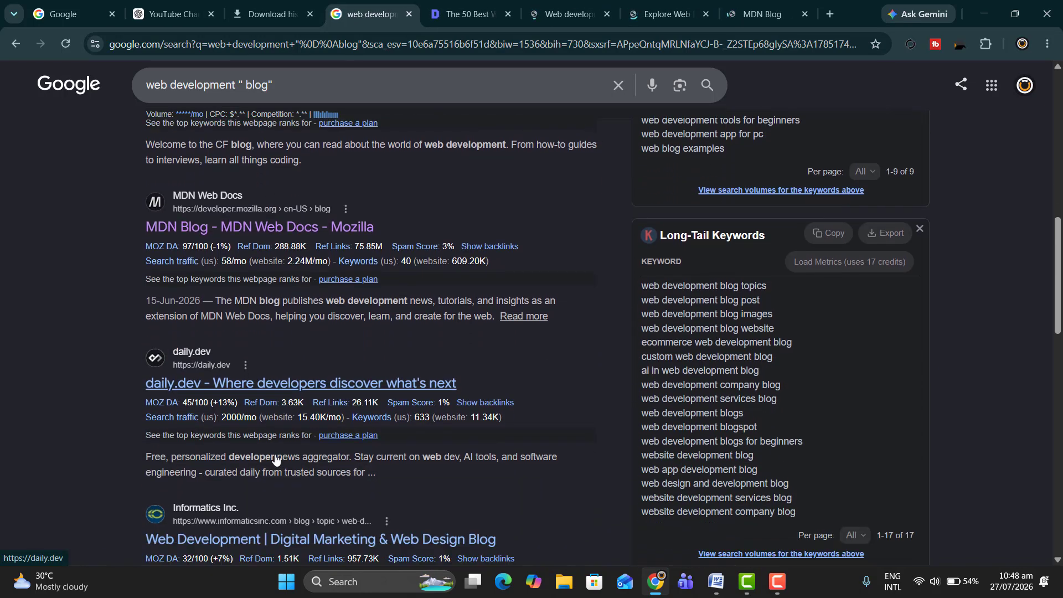
{"action": "middle_click", "coordinate": [272, 386]}
Look through the opened competitor pages from detailed.com, WP Swings, CareerFoundry, MDN Blog and daily.dev to examine their content and headings.
{"action": "left_click", "coordinate": [438, 15]}
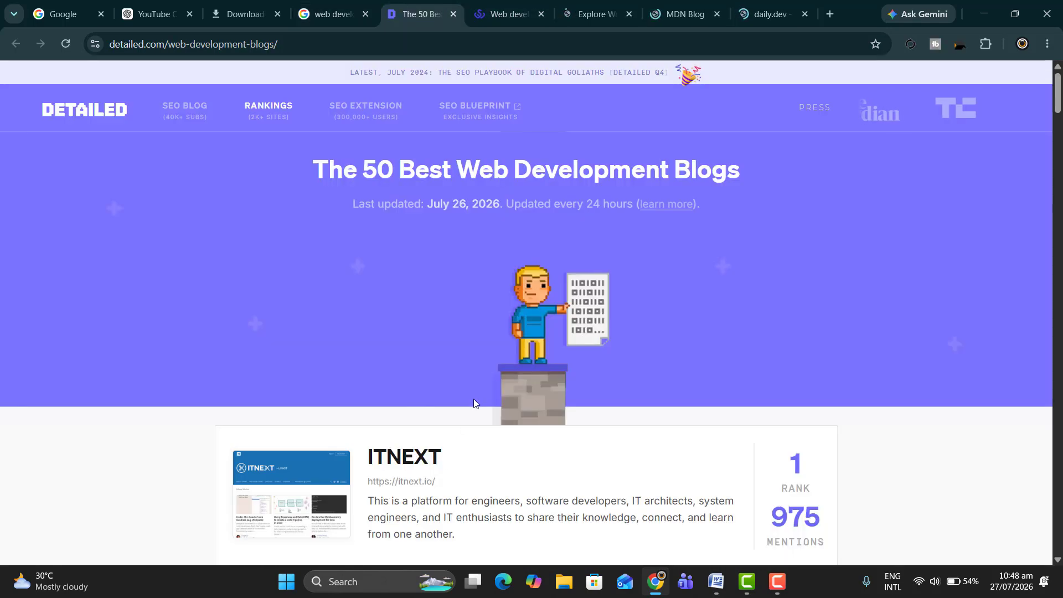
{"action": "scroll", "coordinate": [473, 399], "scroll_direction": "down", "scroll_amount": 3}
{"action": "scroll", "coordinate": [548, 371], "scroll_direction": "down", "scroll_amount": 3}
{"action": "left_click", "coordinate": [507, 14]}
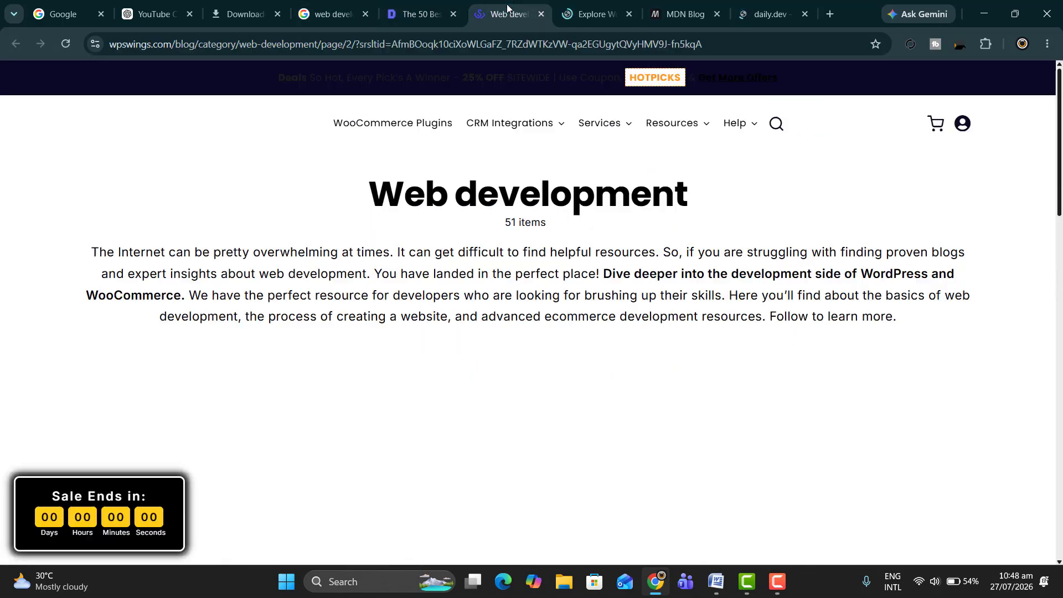
{"action": "scroll", "coordinate": [504, 325], "scroll_direction": "down", "scroll_amount": 10}
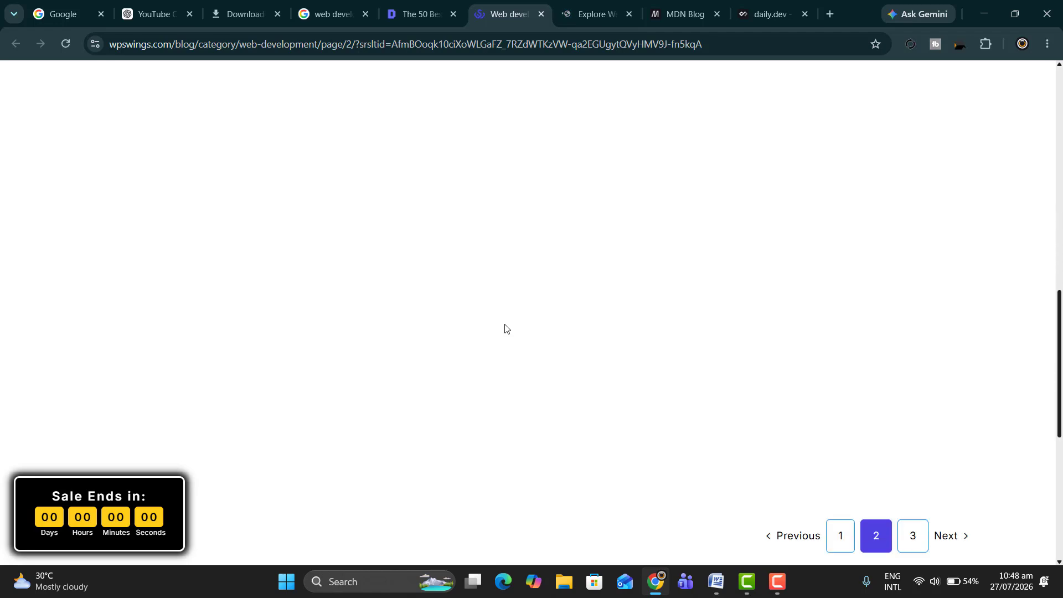
{"action": "scroll", "coordinate": [505, 329], "scroll_direction": "up", "scroll_amount": 8}
{"action": "scroll", "coordinate": [505, 329], "scroll_direction": "up", "scroll_amount": 3}
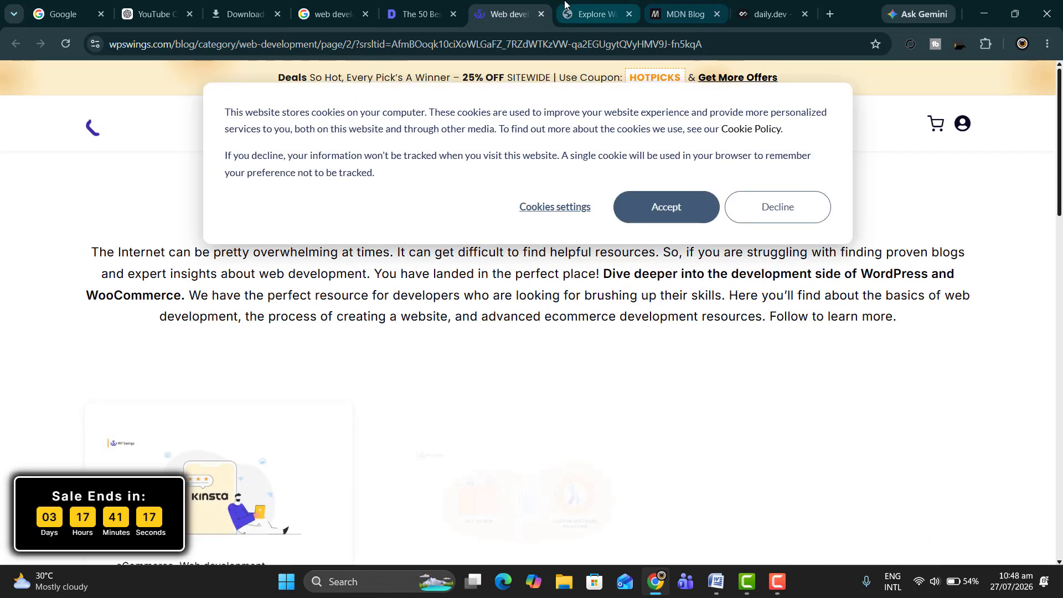
{"action": "left_click", "coordinate": [590, 14]}
{"action": "scroll", "coordinate": [549, 205], "scroll_direction": "down", "scroll_amount": 4}
{"action": "left_click", "coordinate": [682, 14]}
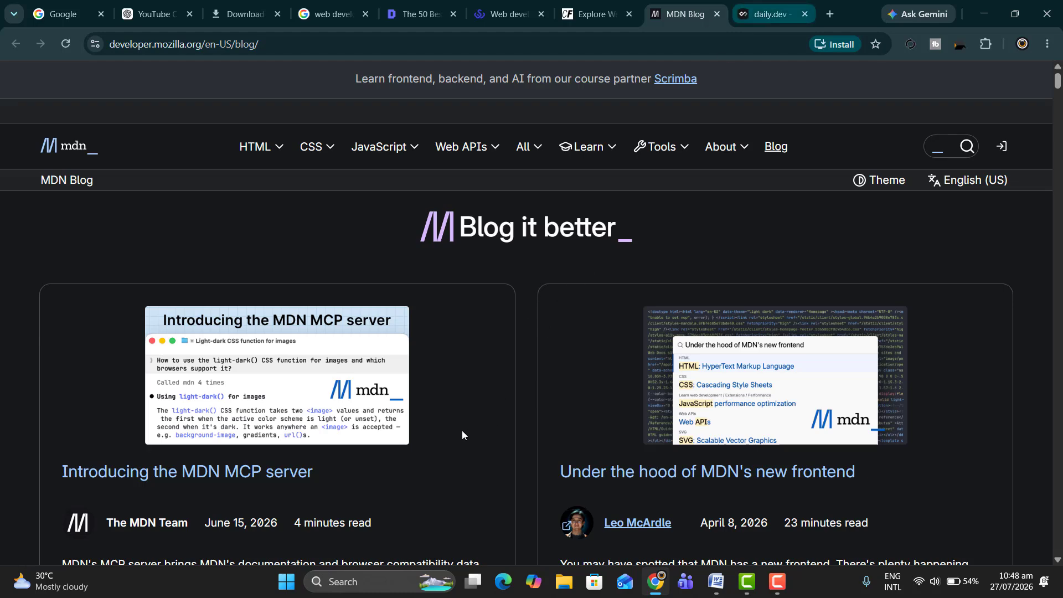
{"action": "key", "text": "ctrl+Tab"}
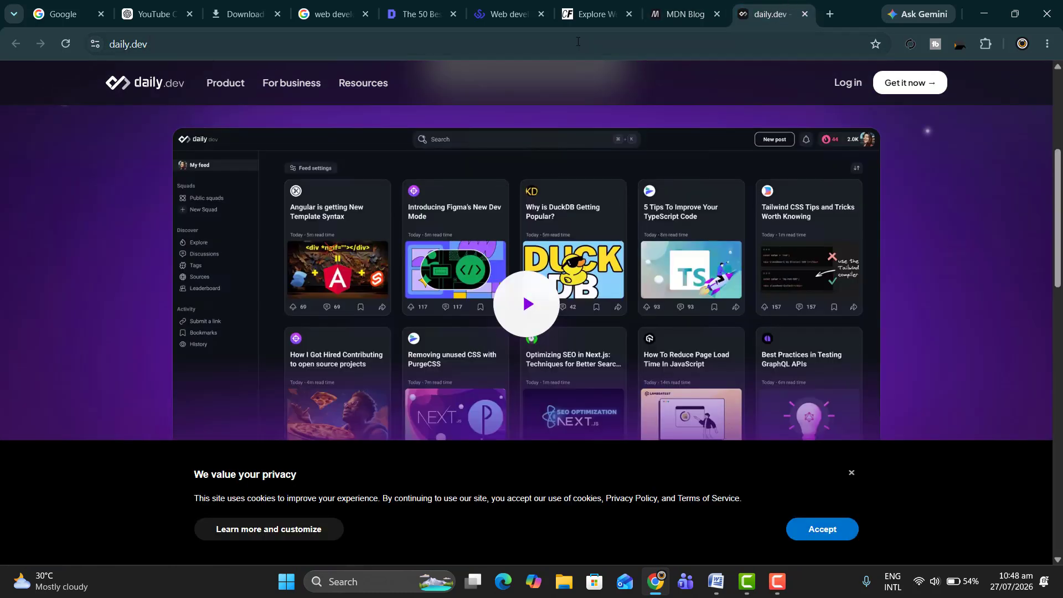
Close the five competitor blog tabs and return to the Google search results.
{"action": "left_click", "coordinate": [443, 15]}
{"action": "left_click", "coordinate": [454, 16]}
{"action": "left_click", "coordinate": [454, 16]}
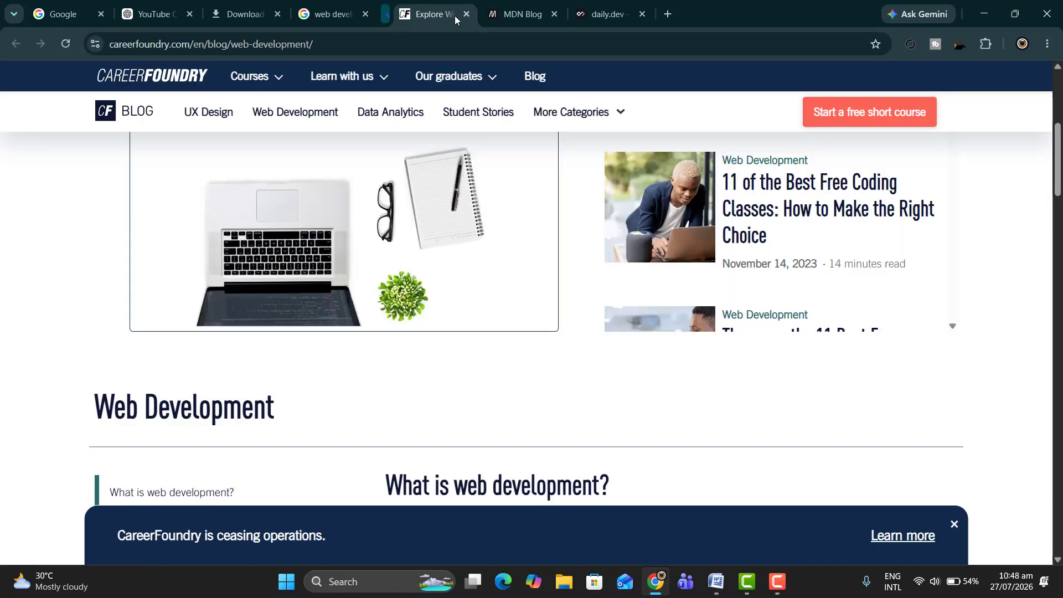
{"action": "middle_click", "coordinate": [455, 16]}
{"action": "middle_click", "coordinate": [454, 16]}
{"action": "middle_click", "coordinate": [454, 15]}
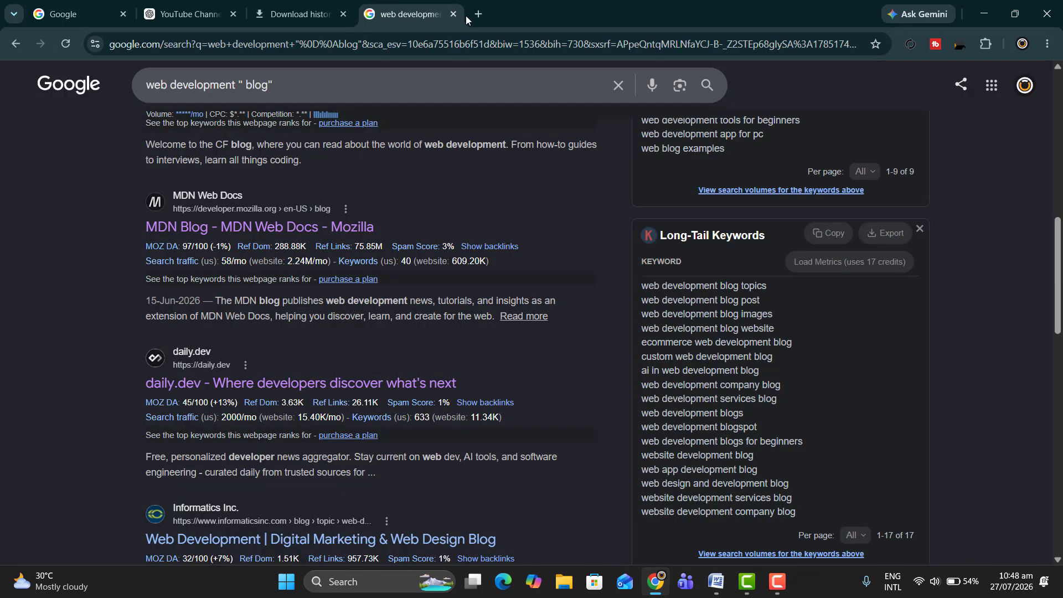
Open ChatGPT in a new browser tab.
{"action": "left_click", "coordinate": [478, 14]}
{"action": "type", "text": "chat"}
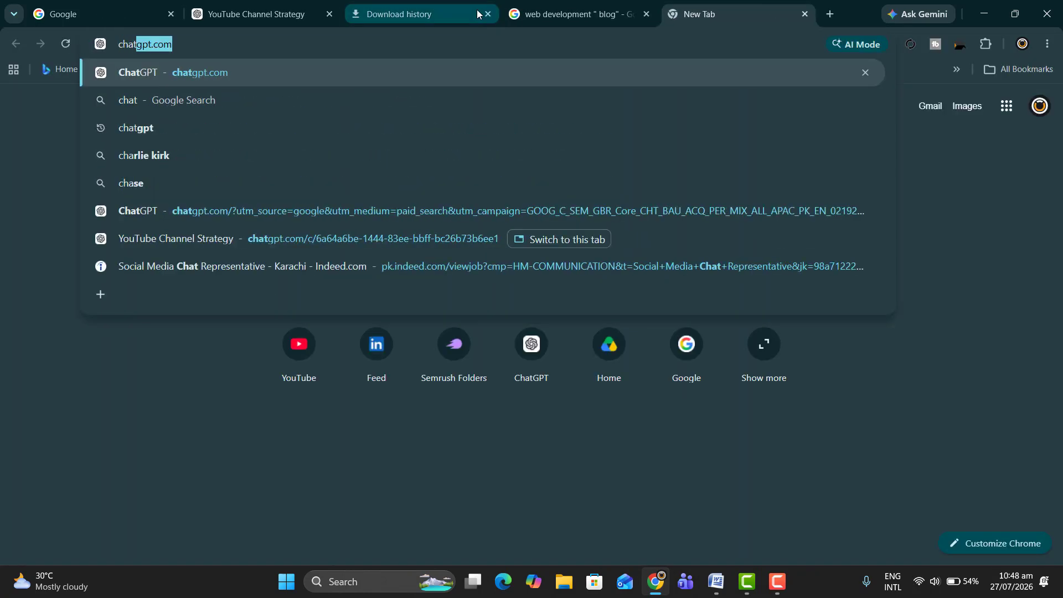
{"action": "type", "text": "gpt"}
{"action": "key", "text": "Return"}
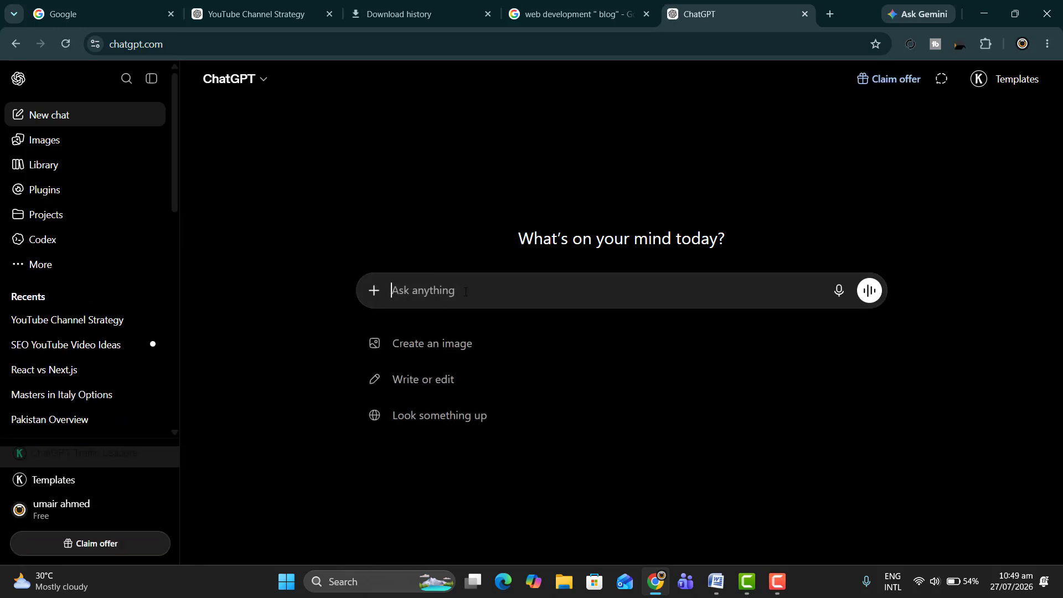
Send ChatGPT the prompt "give me outline for the blog web development".
{"action": "type", "text": "g"}
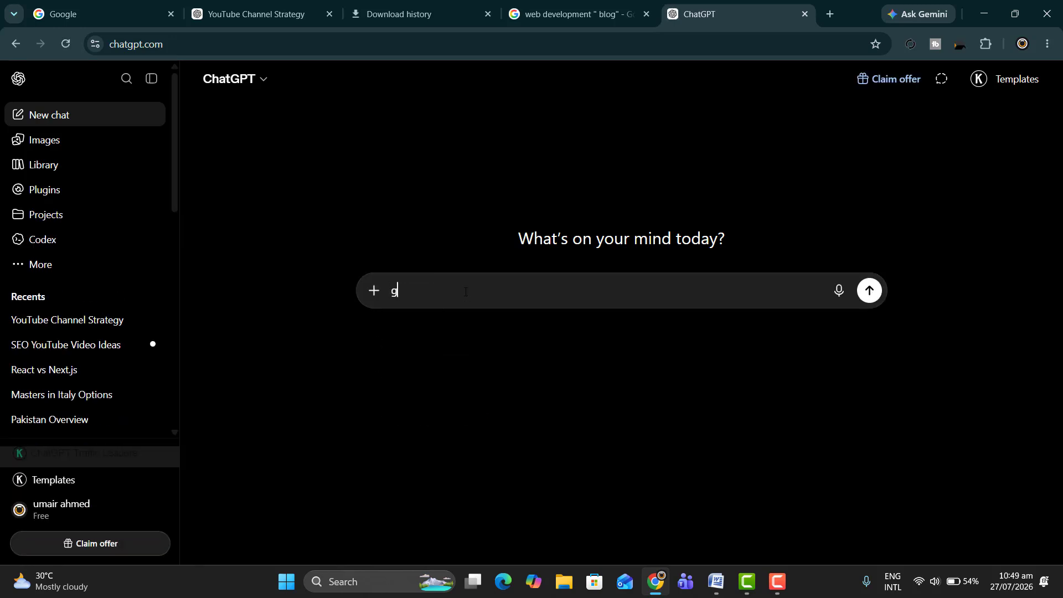
{"action": "type", "text": "ive me outline for the blog"}
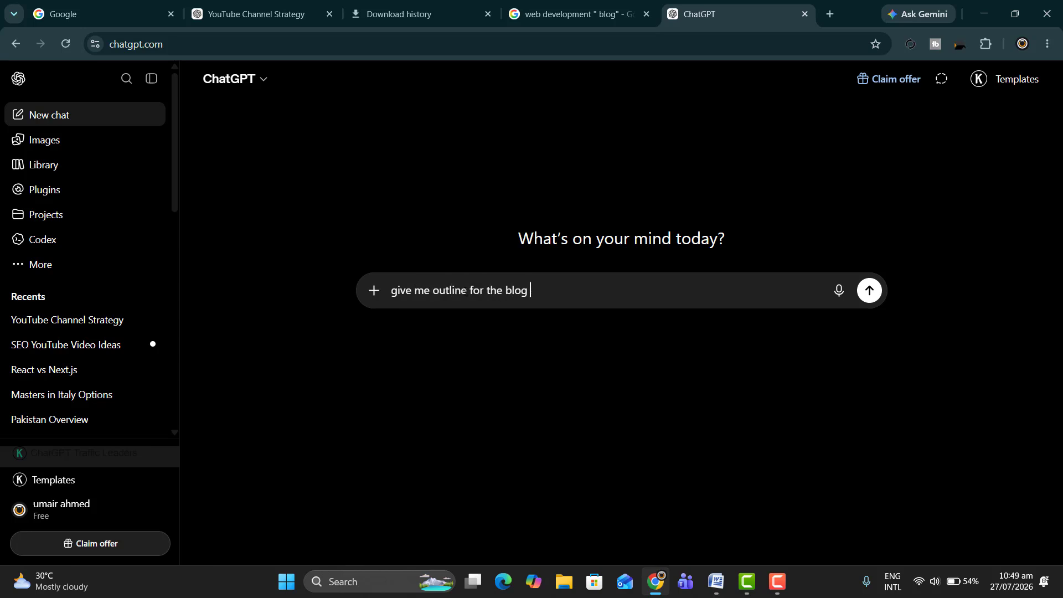
{"action": "type", "text": " web development"}
{"action": "key", "text": "Return"}
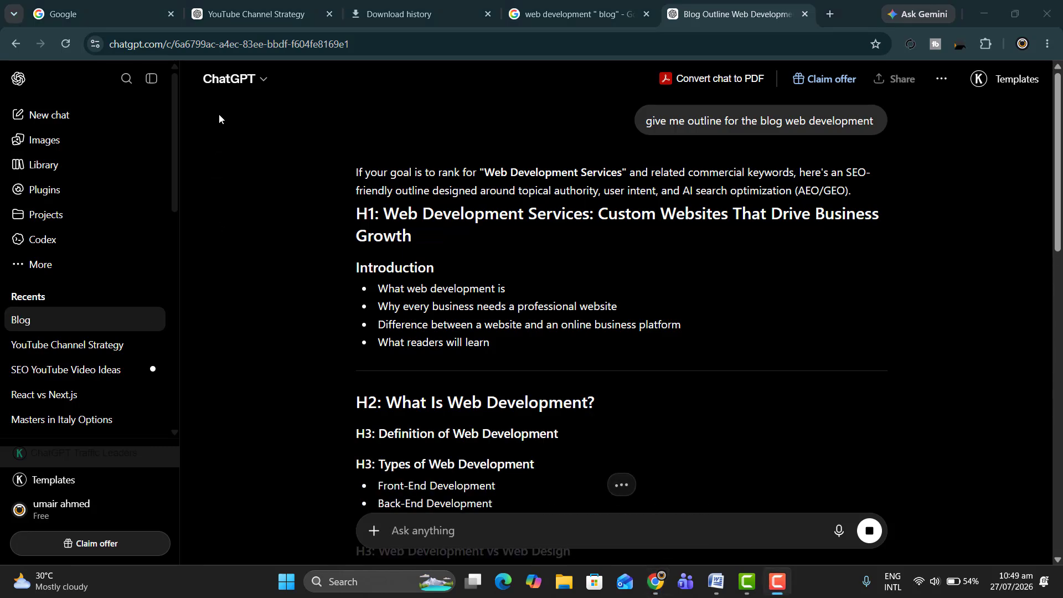
Read through ChatGPT's web development blog outline, examining its headings, FAQs and the suggested primary, secondary and long-tail SEO keywords.
{"action": "scroll", "coordinate": [487, 249], "scroll_direction": "down", "scroll_amount": 3}
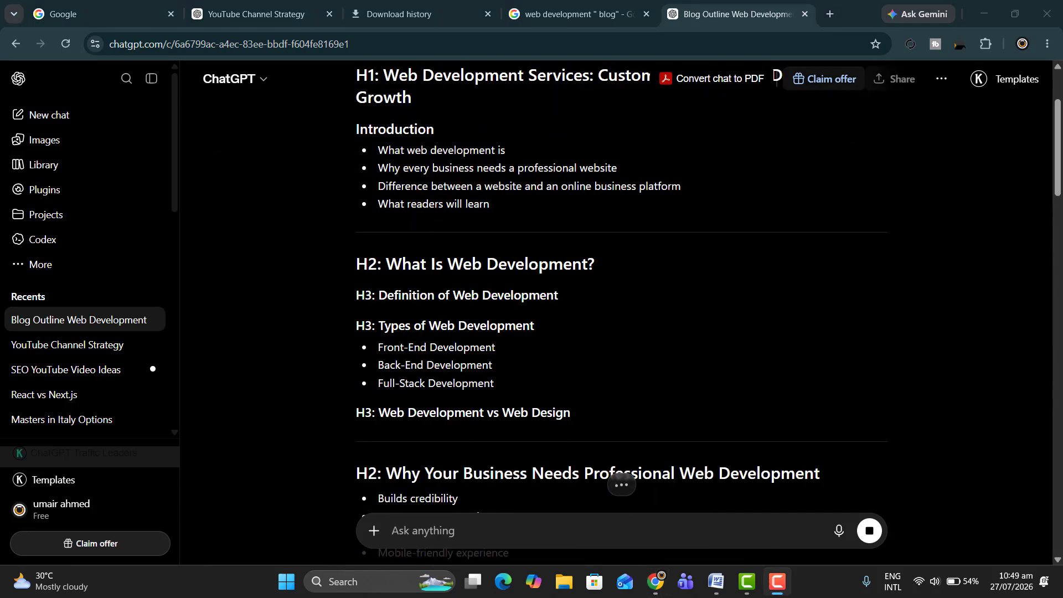
{"action": "scroll", "coordinate": [455, 260], "scroll_direction": "down", "scroll_amount": 10}
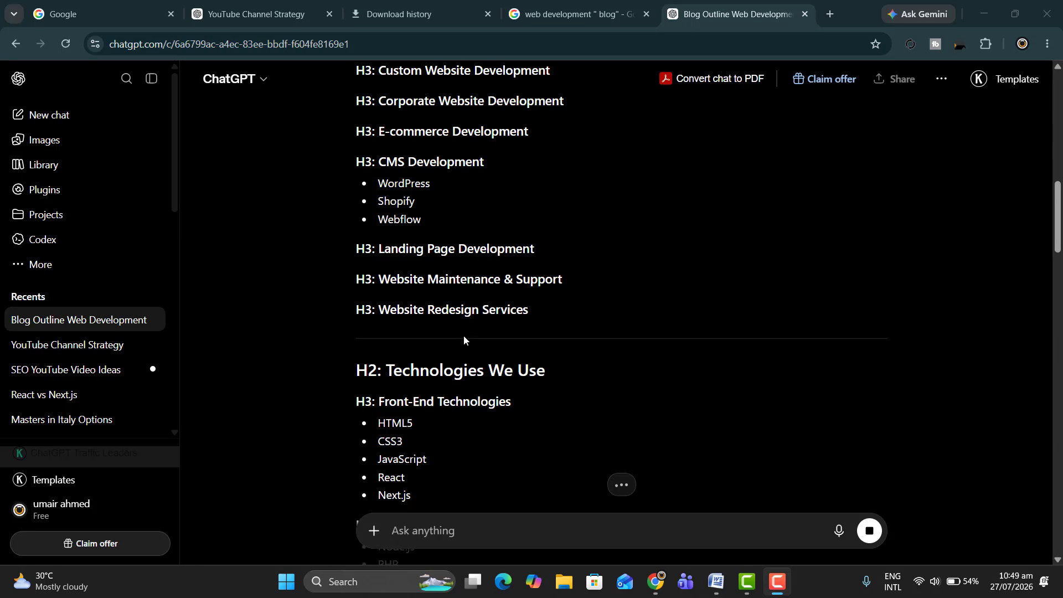
{"action": "scroll", "coordinate": [462, 335], "scroll_direction": "down", "scroll_amount": 4}
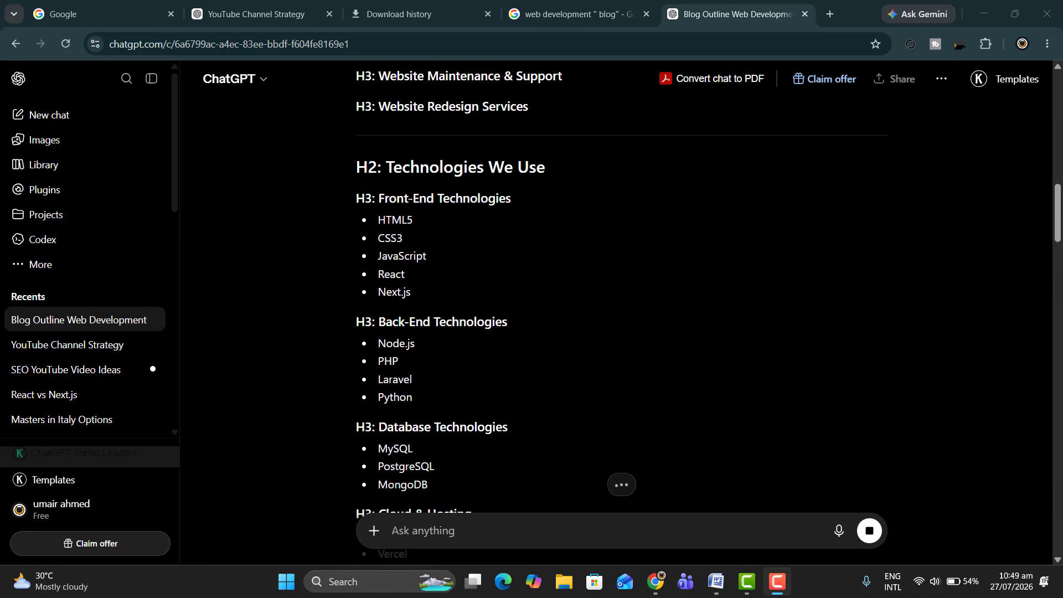
{"action": "scroll", "coordinate": [445, 217], "scroll_direction": "down", "scroll_amount": 3}
{"action": "scroll", "coordinate": [443, 304], "scroll_direction": "down", "scroll_amount": 5}
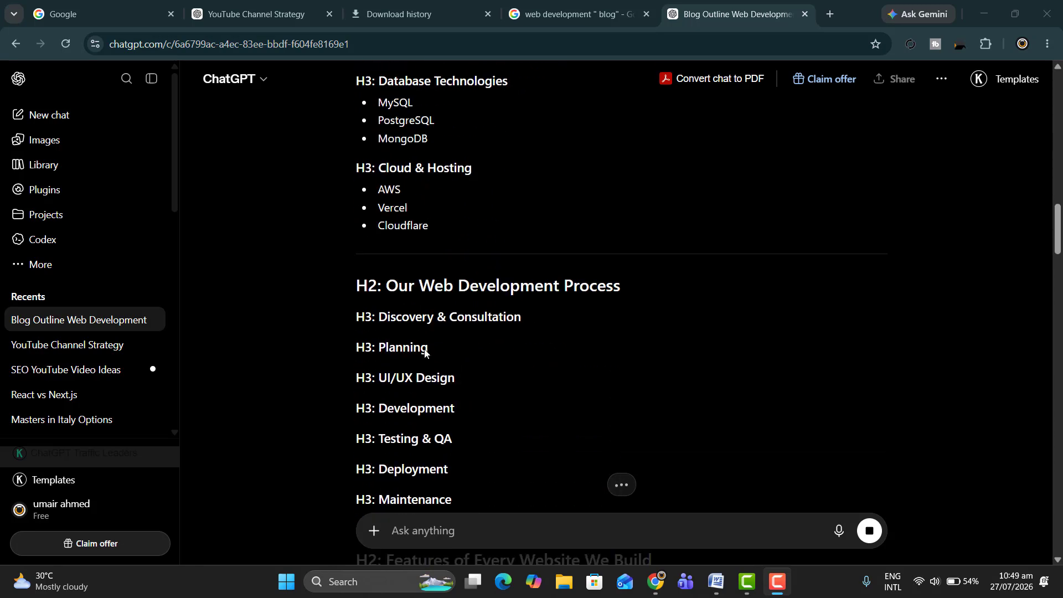
{"action": "scroll", "coordinate": [416, 371], "scroll_direction": "down", "scroll_amount": 20}
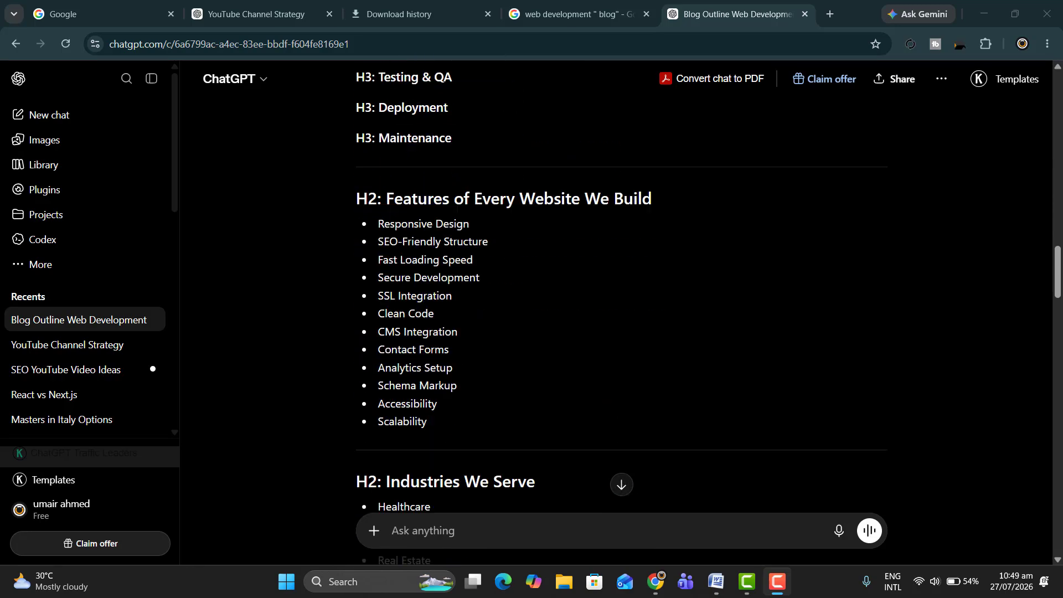
{"action": "scroll", "coordinate": [427, 237], "scroll_direction": "up", "scroll_amount": 4}
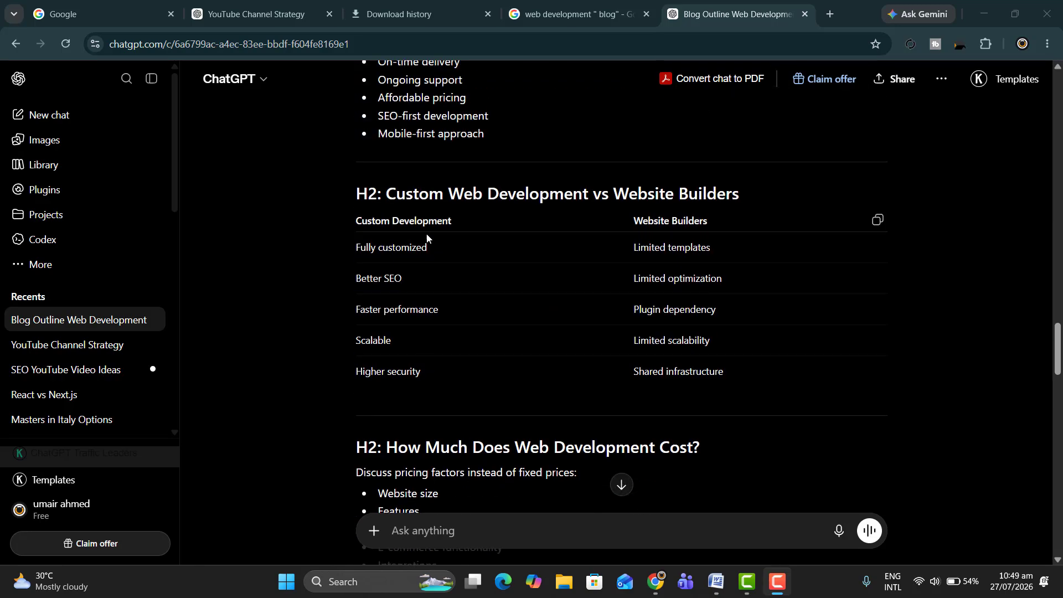
{"action": "scroll", "coordinate": [651, 295], "scroll_direction": "down", "scroll_amount": 8}
{"action": "scroll", "coordinate": [595, 306], "scroll_direction": "down", "scroll_amount": 18}
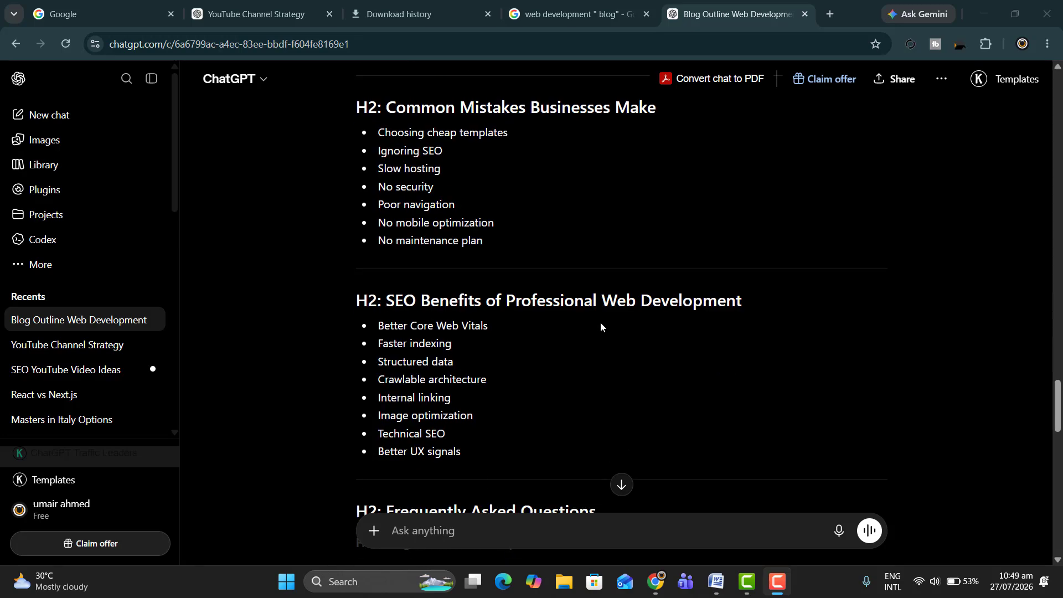
{"action": "scroll", "coordinate": [587, 312], "scroll_direction": "down", "scroll_amount": 5}
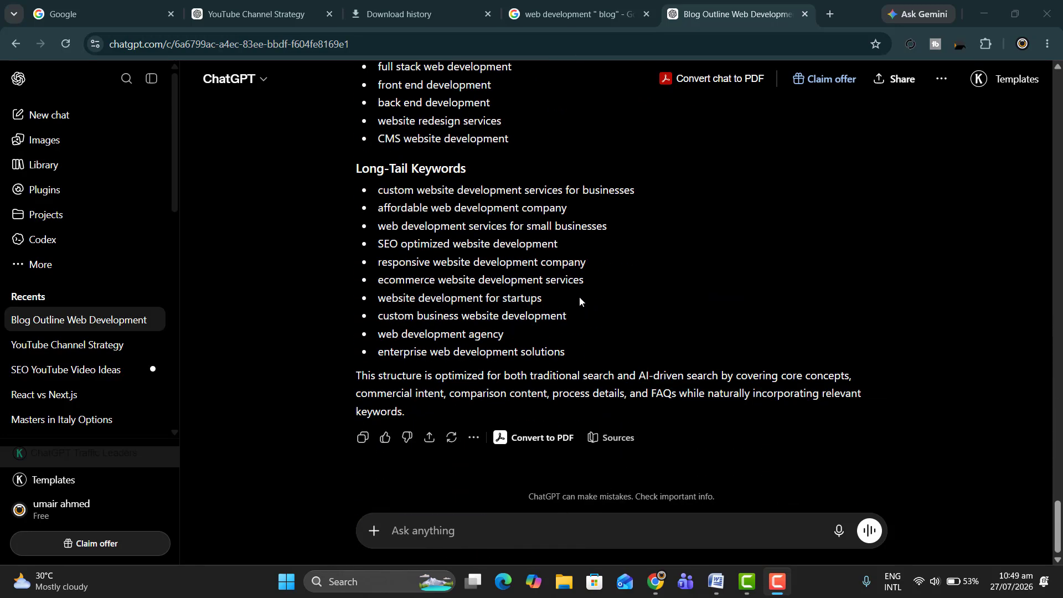
{"action": "scroll", "coordinate": [579, 298], "scroll_direction": "up", "scroll_amount": 8}
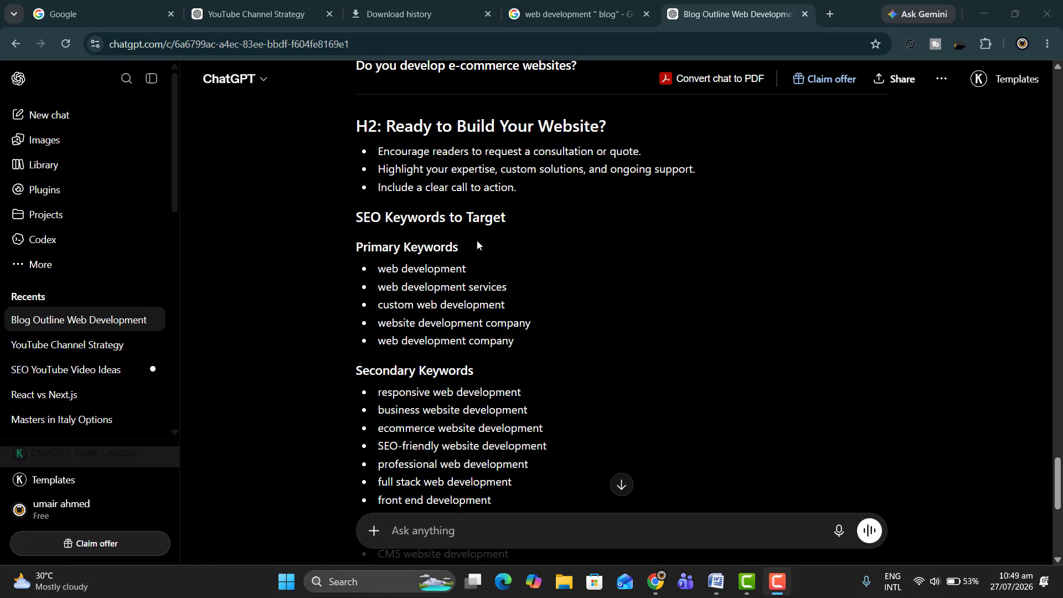
{"action": "scroll", "coordinate": [528, 294], "scroll_direction": "down", "scroll_amount": 3}
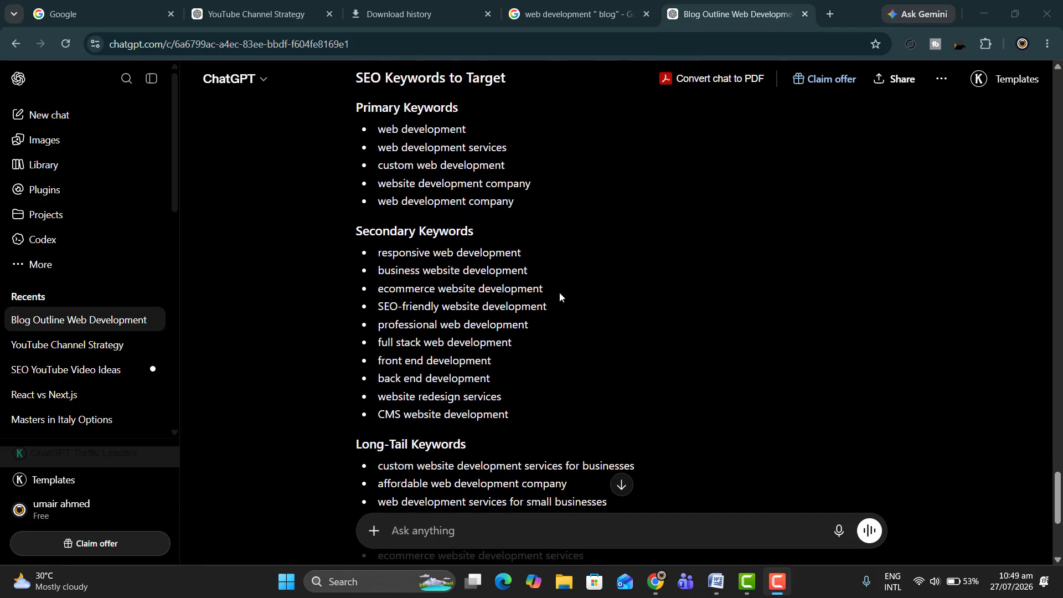
{"action": "scroll", "coordinate": [559, 293], "scroll_direction": "down", "scroll_amount": 3}
{"action": "scroll", "coordinate": [595, 304], "scroll_direction": "down", "scroll_amount": 3}
{"action": "scroll", "coordinate": [595, 304], "scroll_direction": "up", "scroll_amount": 13}
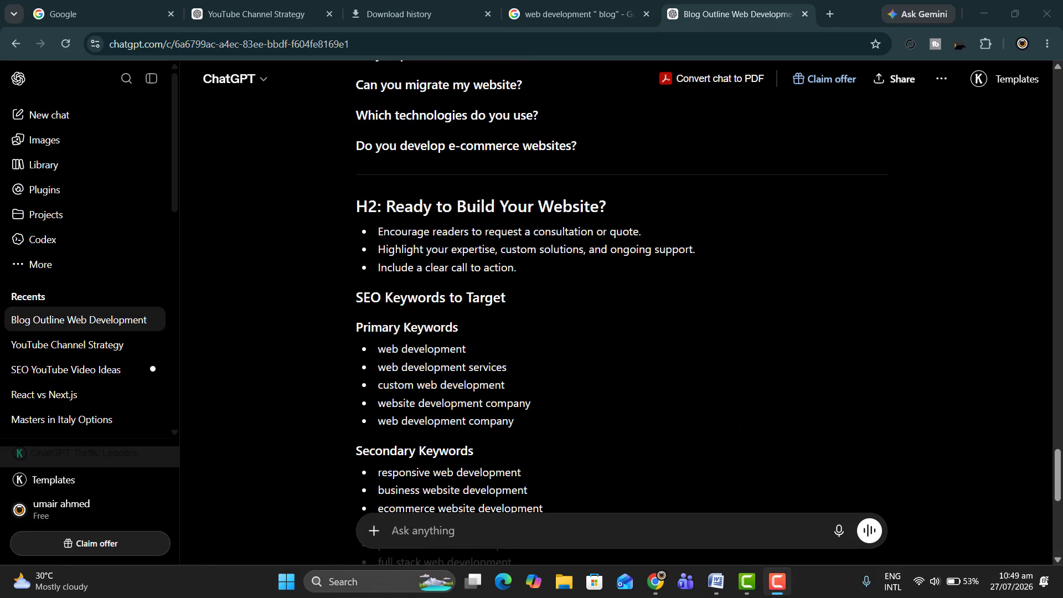
Search Google for "claude" in a new browser tab, open the claude.ai result and dismiss the Opus 5 upgrade offer.
{"action": "left_click", "coordinate": [839, 19]}
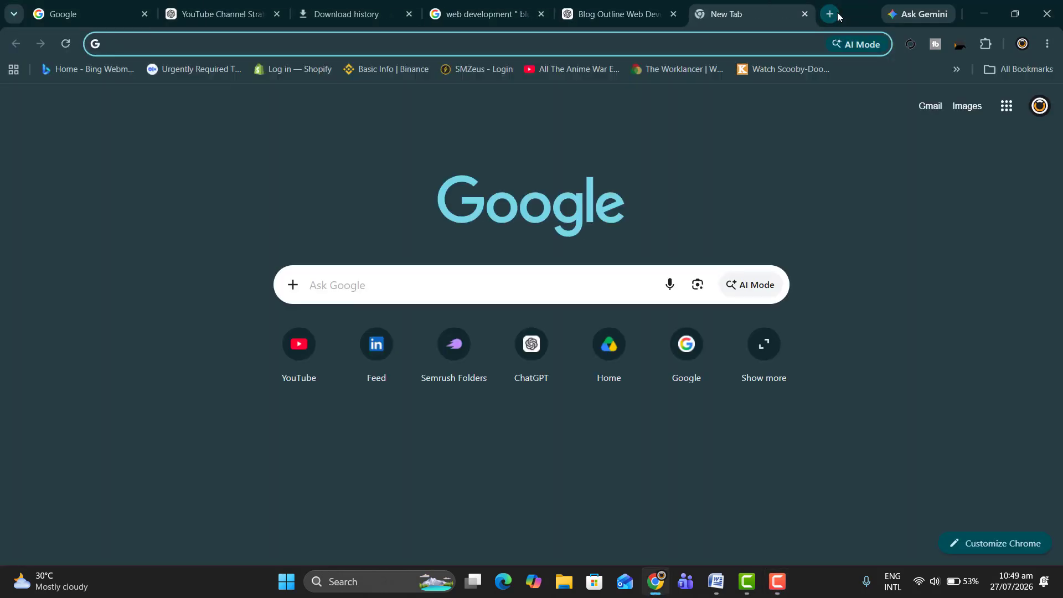
{"action": "type", "text": "claude"}
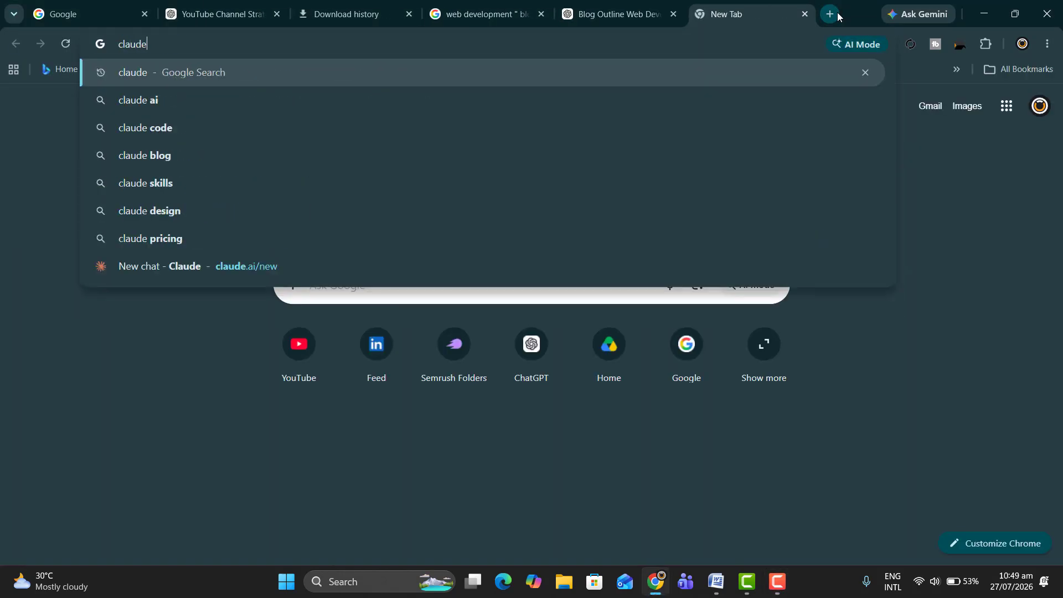
{"action": "key", "text": "Return"}
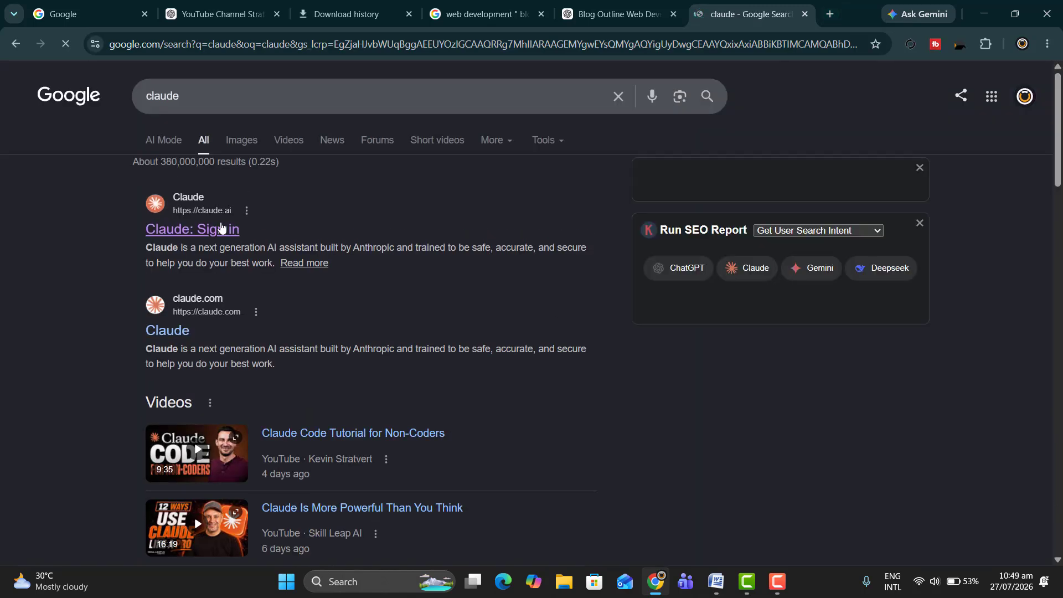
{"action": "left_click", "coordinate": [177, 232]}
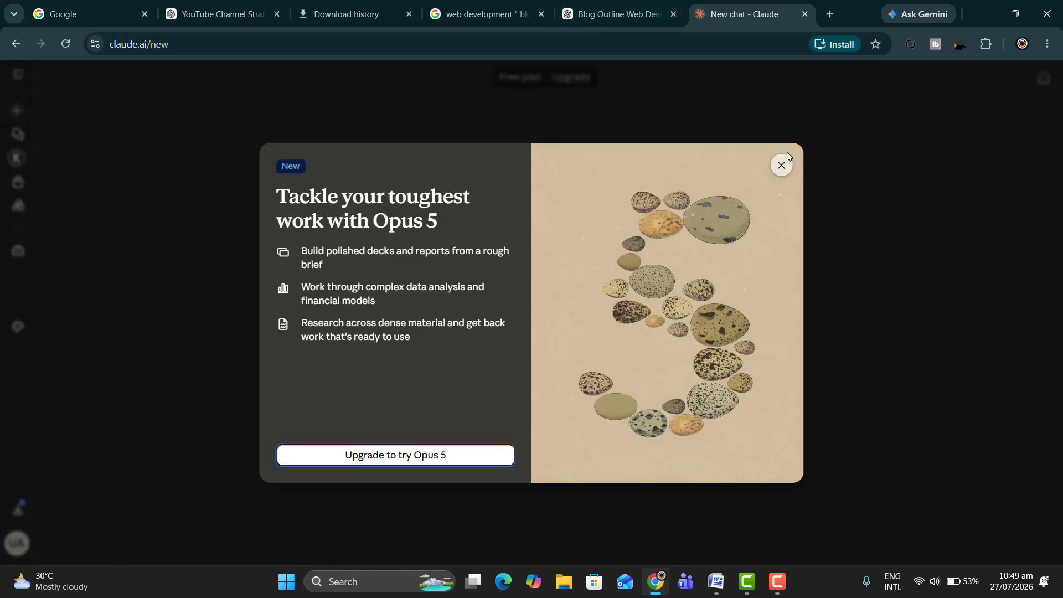
{"action": "left_click", "coordinate": [781, 165]}
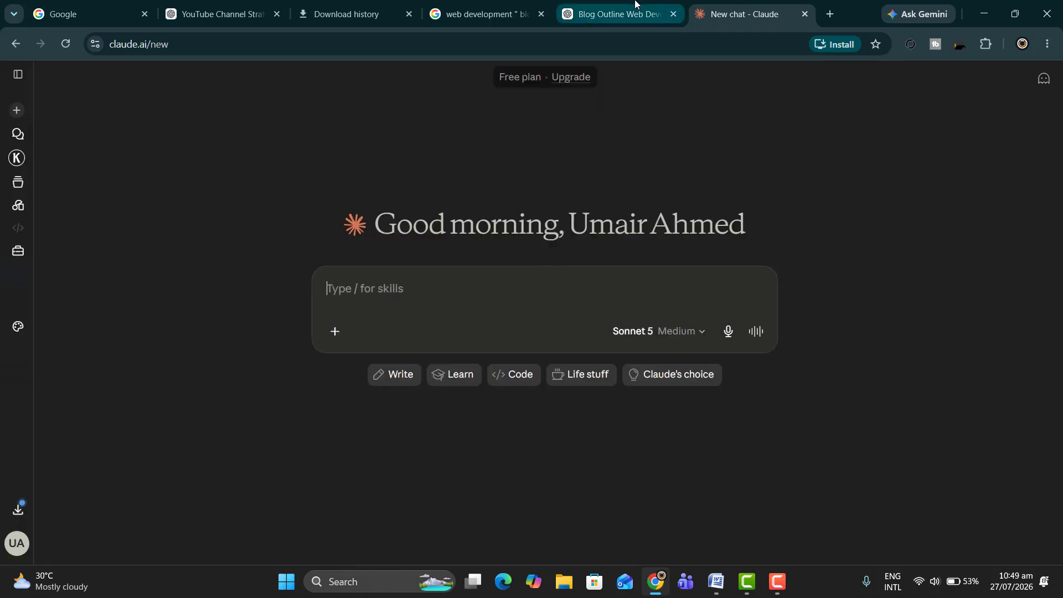
Begin the Claude prompt with "write seo optimized with semantic entities on web development,".
{"action": "mouse_move", "coordinate": [635, 5]}
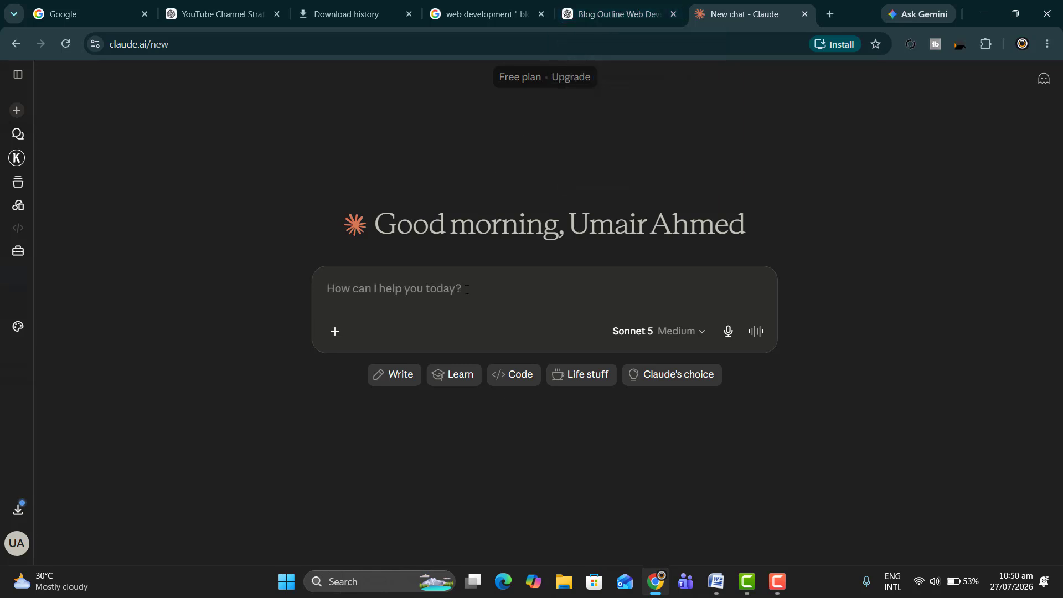
{"action": "type", "text": "wri"}
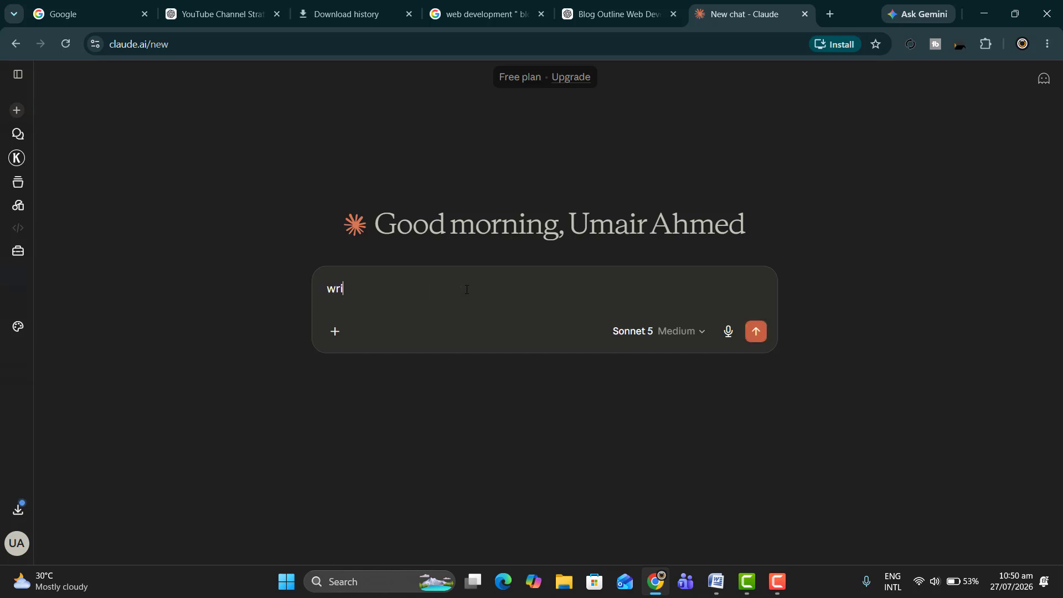
{"action": "type", "text": "te seo optimized with"}
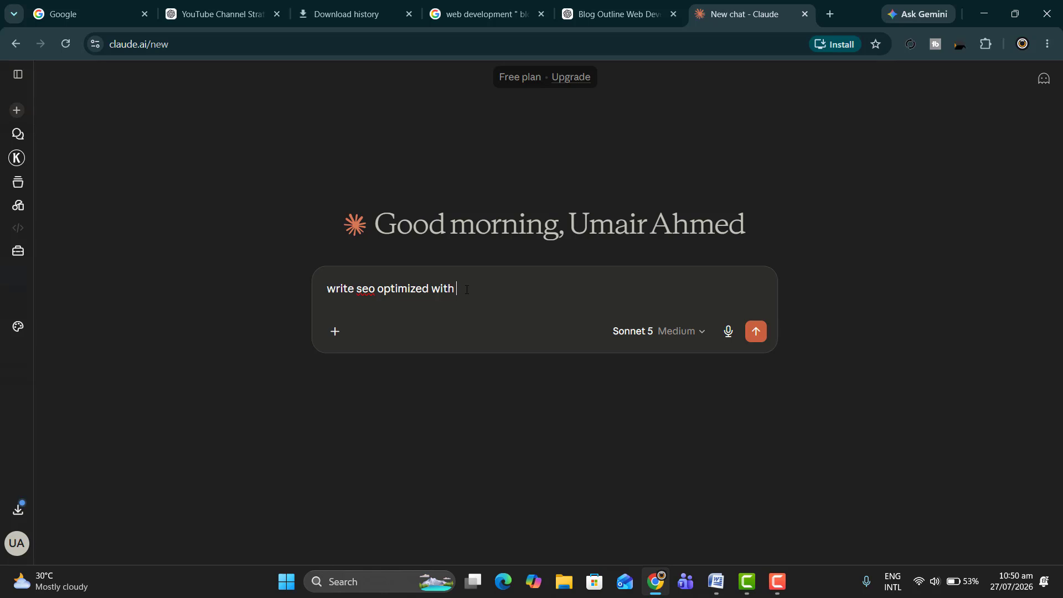
{"action": "type", "text": " semantic entities on web "}
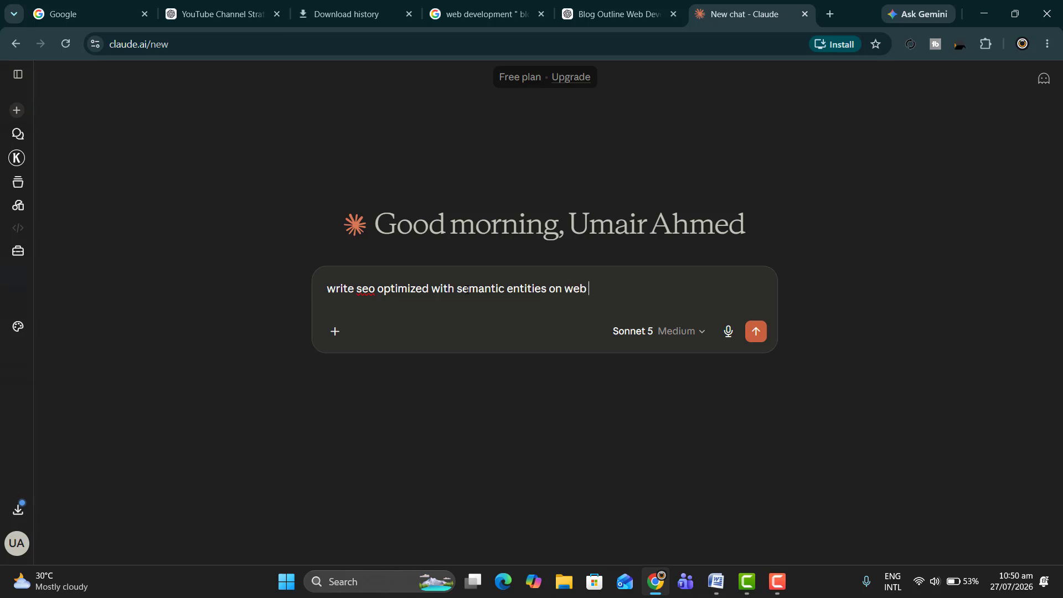
{"action": "type", "text": "dev"}
Extend the prompt with "please add real life stats and prices in usa for user searching for making websites or landing pages".
{"action": "type", "text": "easeadd re"}
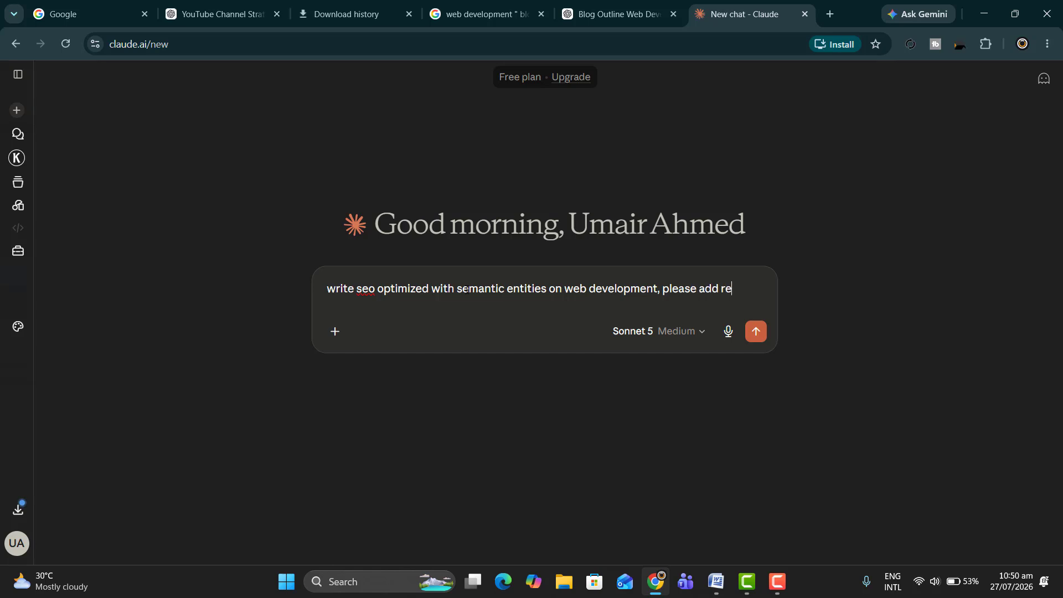
{"action": "type", "text": "al life stats and price"}
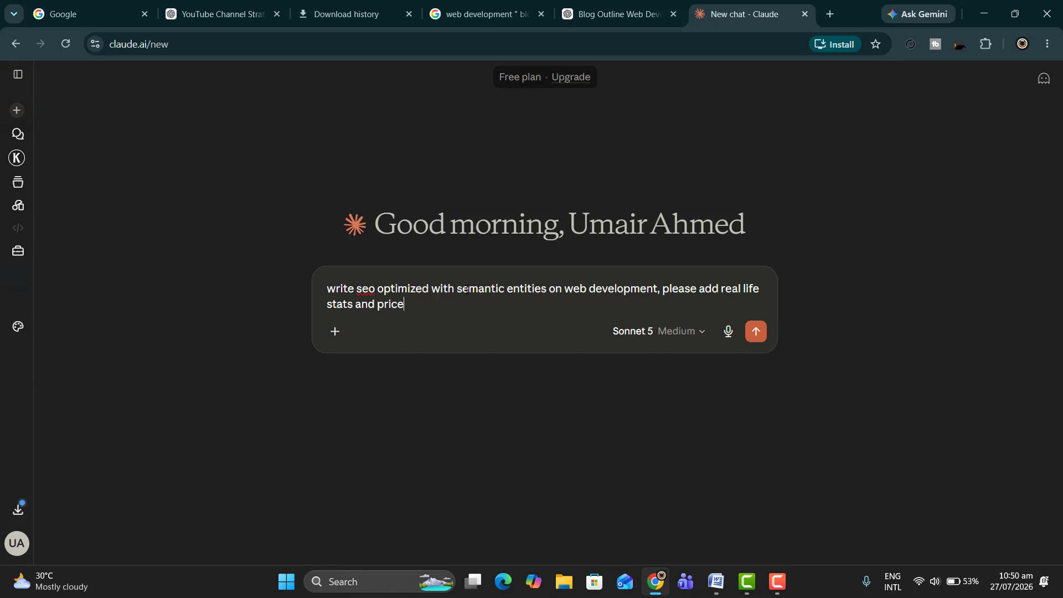
{"action": "type", "text": "s in usa for user sea"}
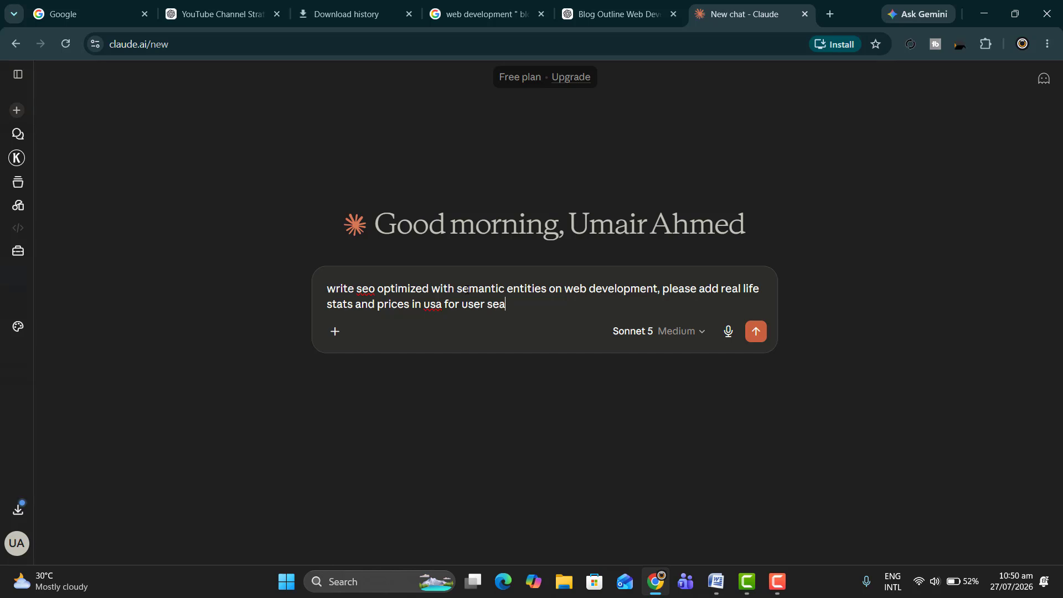
{"action": "type", "text": "rching for making websit"}
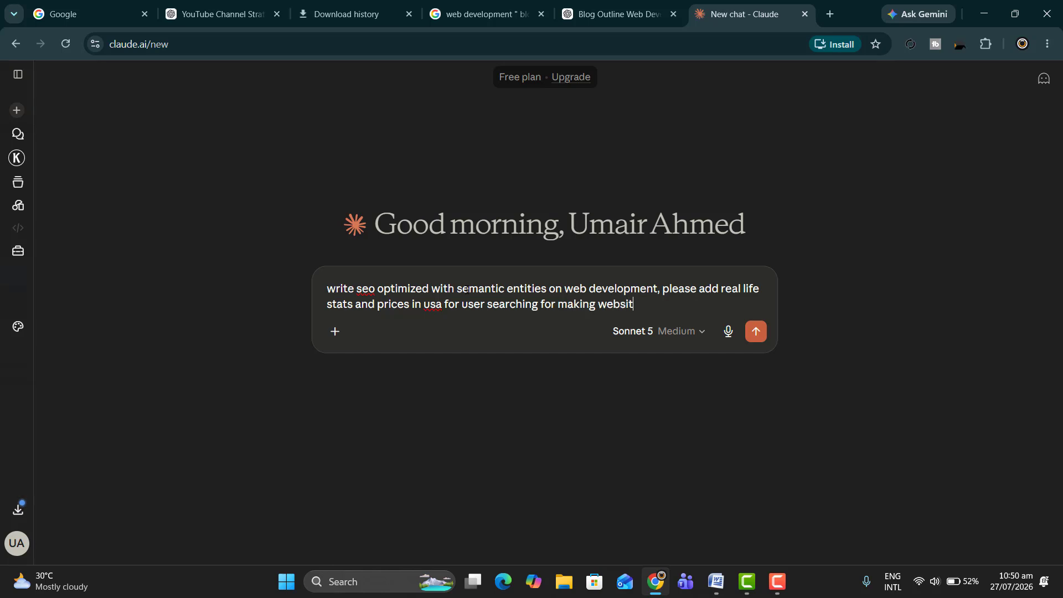
{"action": "type", "text": "es on"}
{"action": "type", "text": " landing pag"}
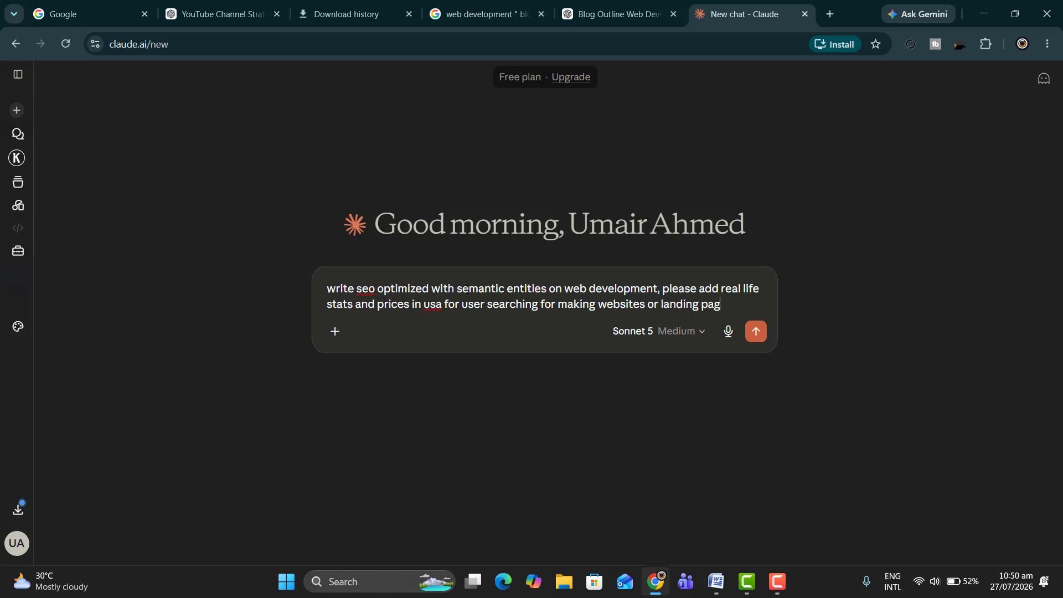
Finish the prompt text with "also add EEAT alogothirms naturally. and here is the outline chatgpt provide me.".
{"action": "type", "text": "es.aloadd "}
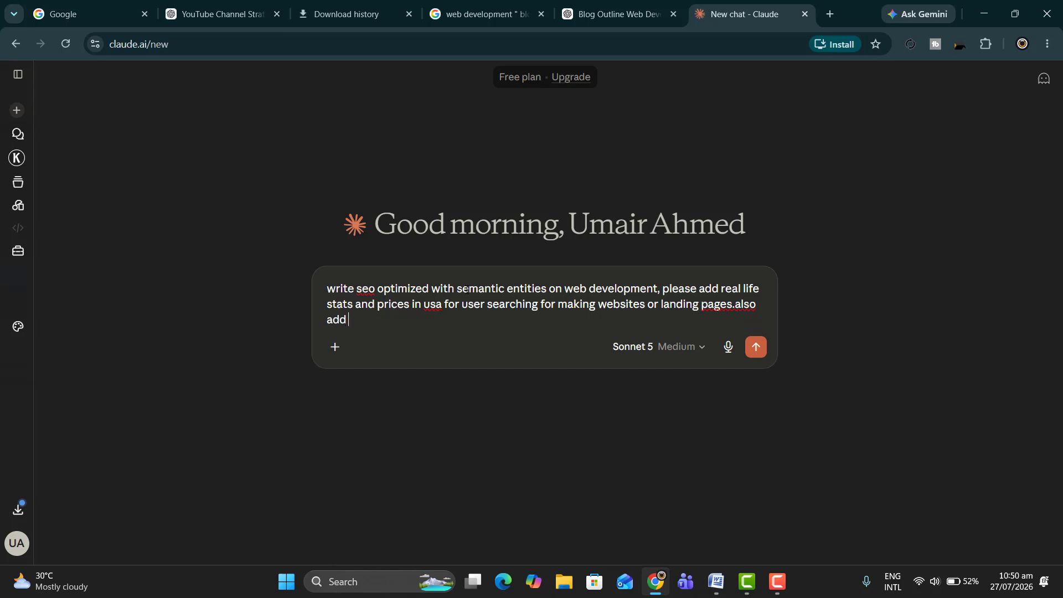
{"action": "type", "text": "EEAT alogothirms"}
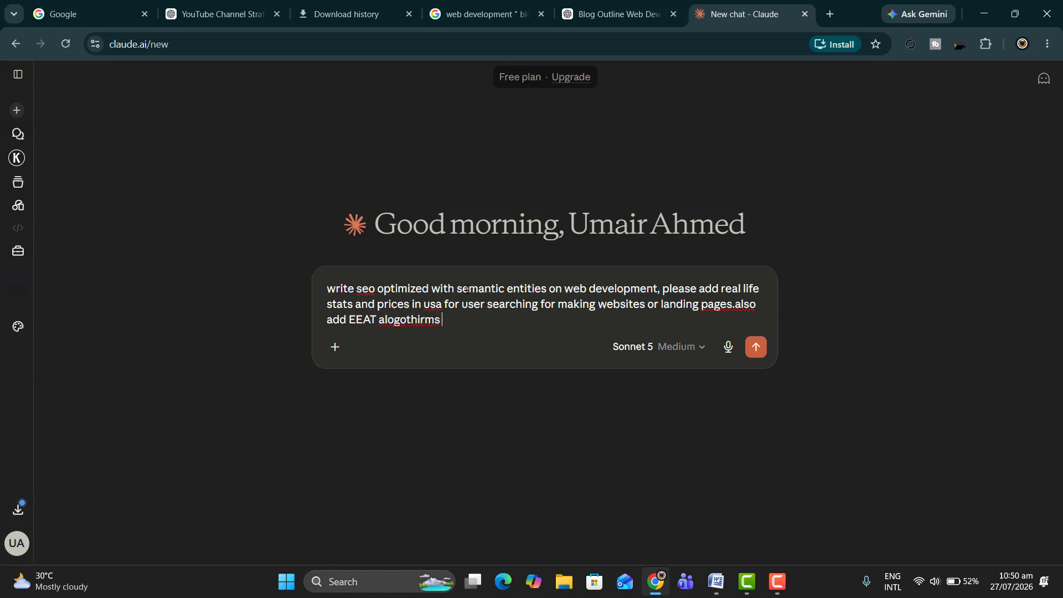
{"action": "type", "text": " naturally. and hre"}
{"action": "key", "text": "BackSpace"}
{"action": "key", "text": "BackSpace"}
{"action": "type", "text": "ere is the "}
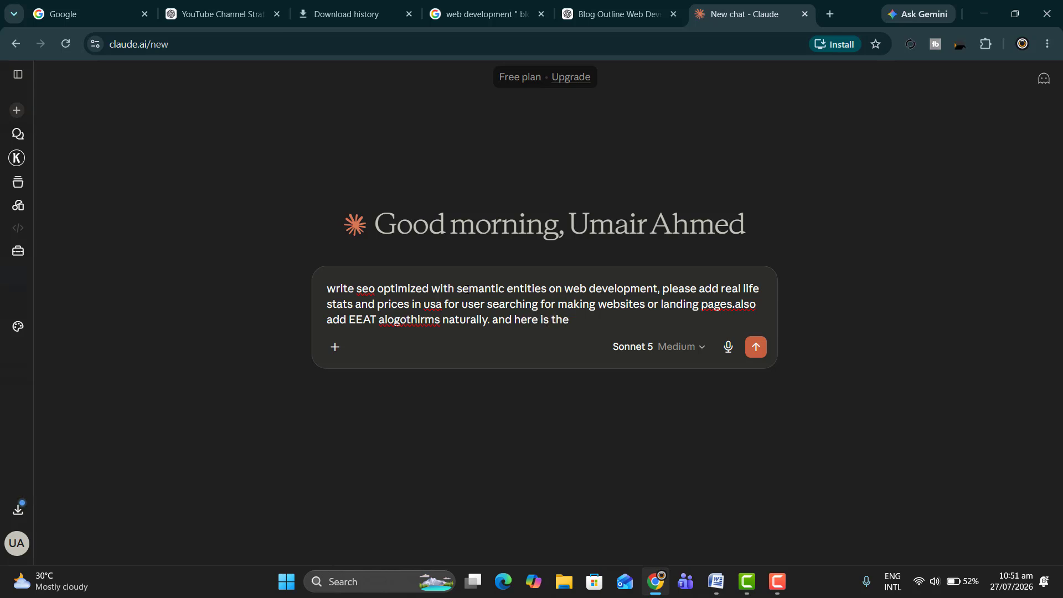
{"action": "type", "text": "outline chatgpt provide"}
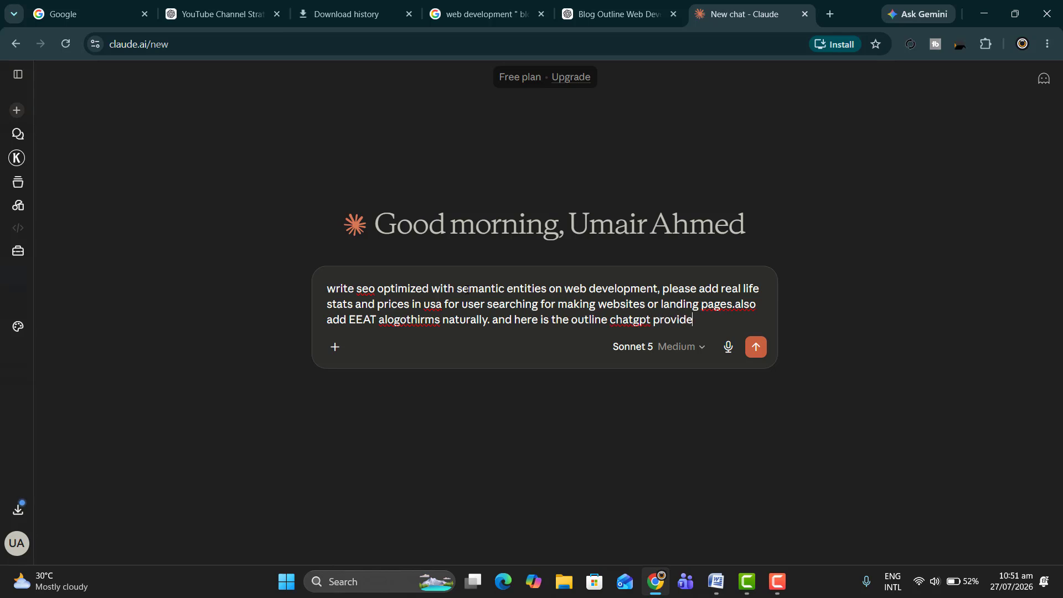
{"action": "type", "text": " me."}
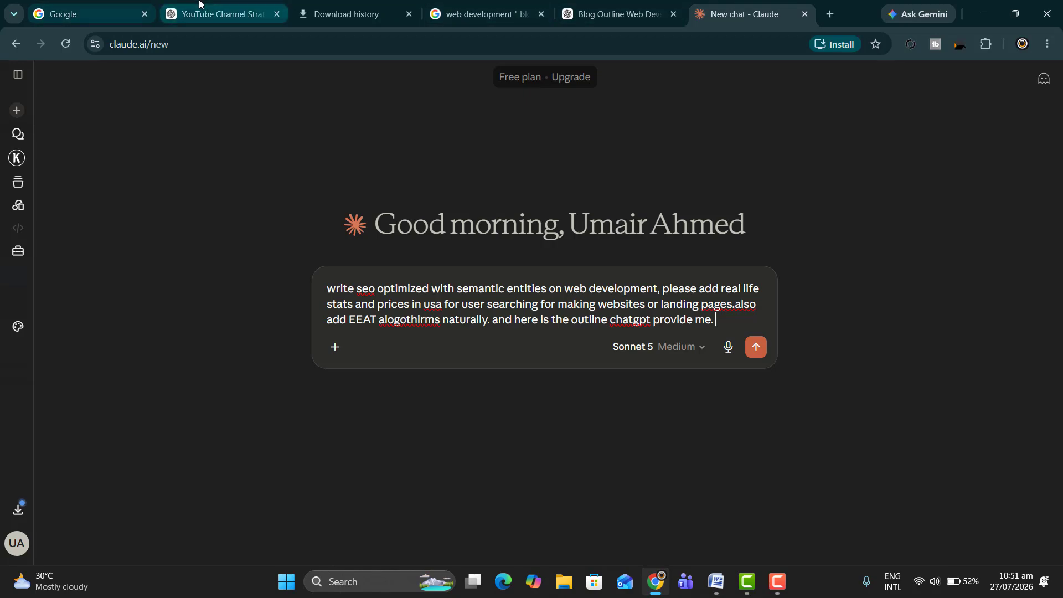
Select the blog outline text in the ChatGPT conversation starting from its H1 heading, and return to the unsent Claude prompt.
{"action": "left_click", "coordinate": [221, 14]}
{"action": "left_click", "coordinate": [614, 14]}
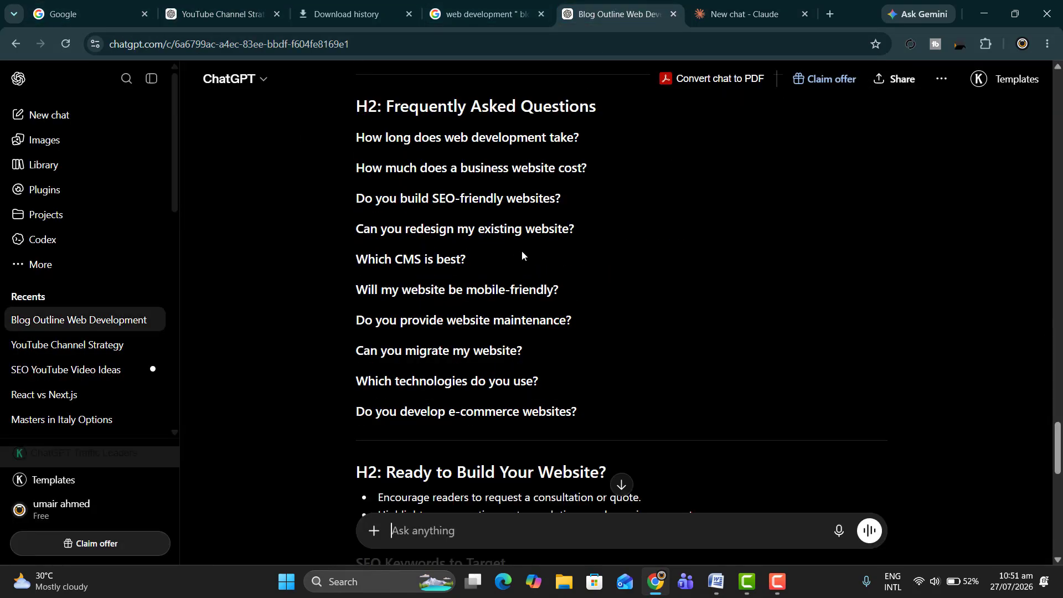
{"action": "scroll", "coordinate": [576, 252], "scroll_direction": "up", "scroll_amount": 12}
{"action": "scroll", "coordinate": [575, 251], "scroll_direction": "up", "scroll_amount": 20}
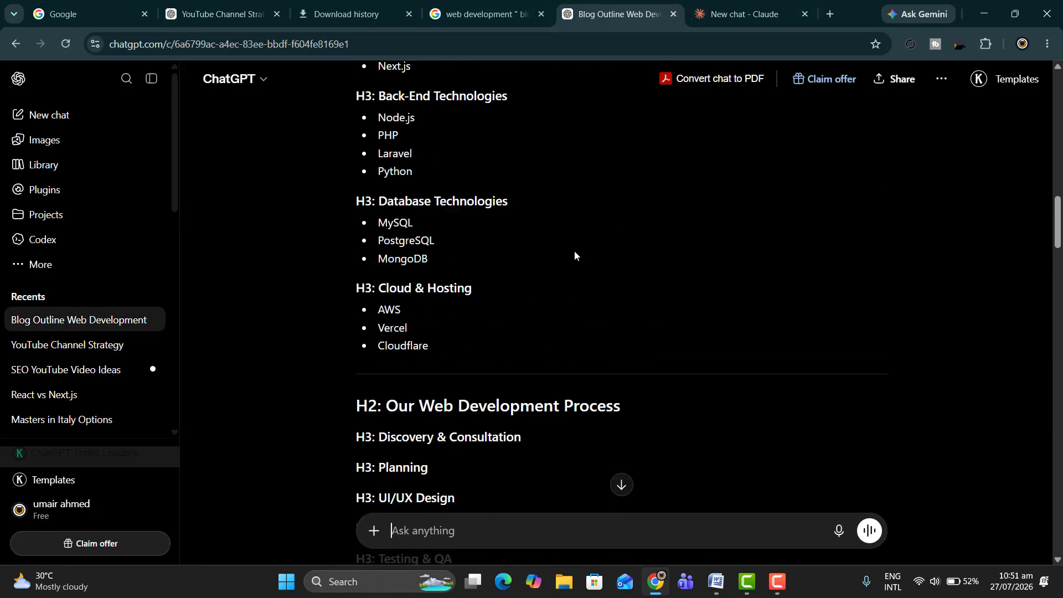
{"action": "scroll", "coordinate": [570, 252], "scroll_direction": "up", "scroll_amount": 6}
{"action": "scroll", "coordinate": [569, 250], "scroll_direction": "down", "scroll_amount": 2}
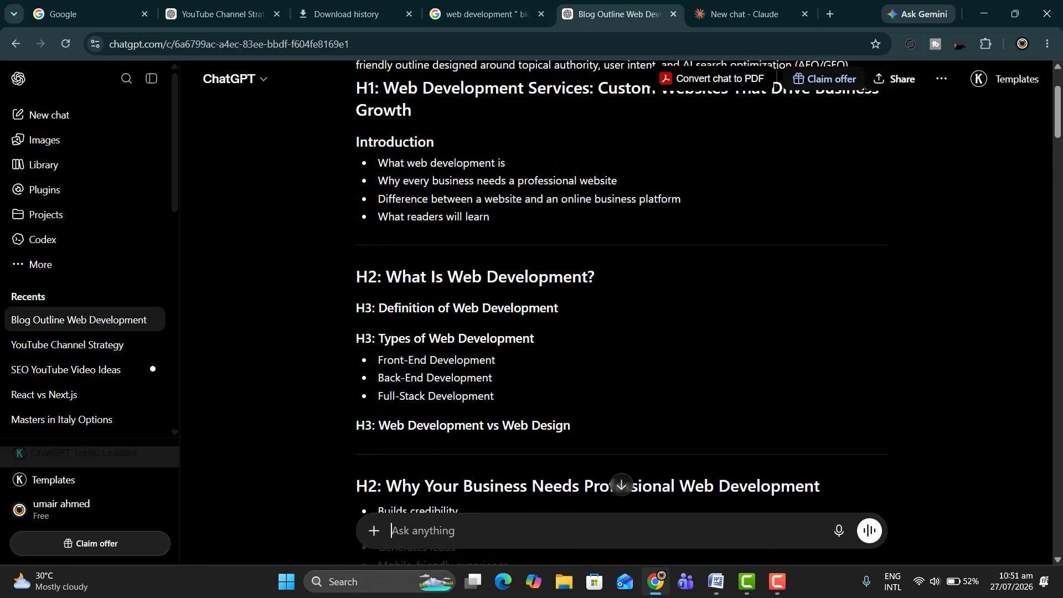
{"action": "scroll", "coordinate": [542, 261], "scroll_direction": "up", "scroll_amount": 2}
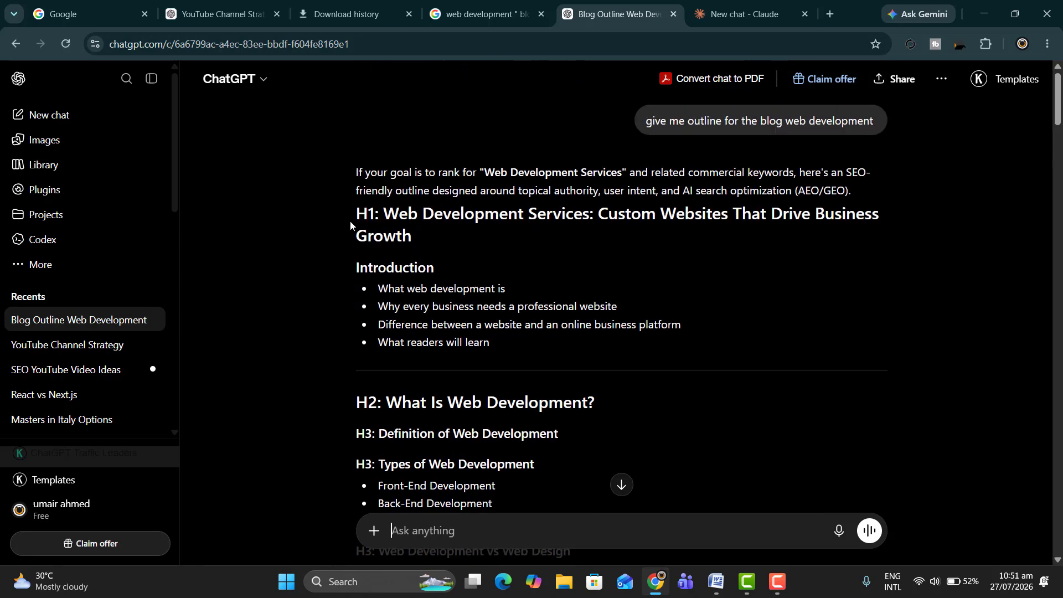
{"action": "left_click_drag", "start_coordinate": [350, 220], "coordinate": [632, 328]}
{"action": "left_click", "coordinate": [709, 1]}
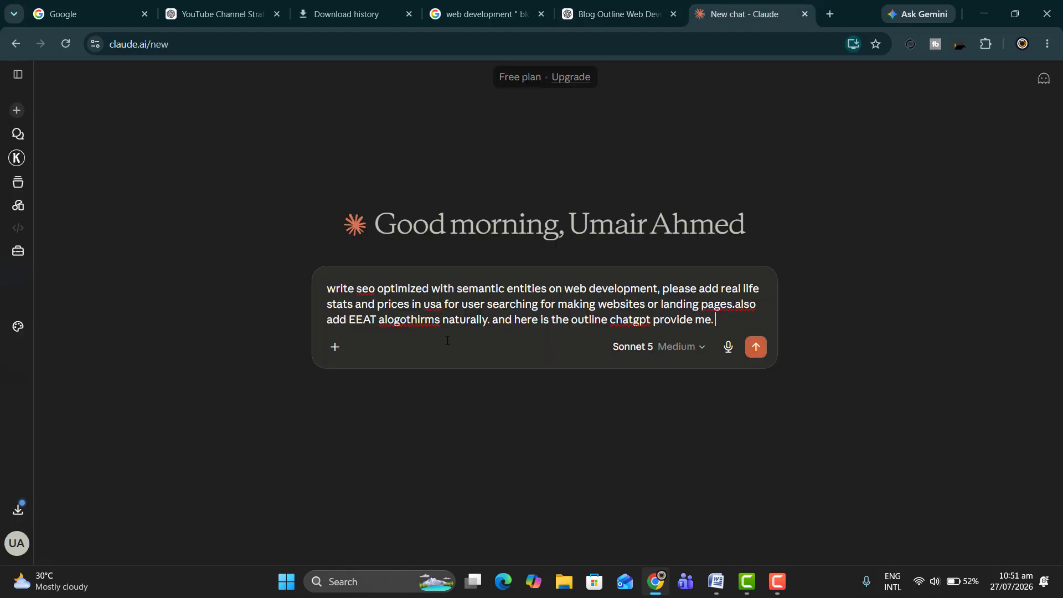
Paste the ChatGPT outline into the Claude prompt, append "write 3000 words with commerial intent and purchase intnet as selling as services", and send it.
{"action": "key", "text": "ctrl+v"}
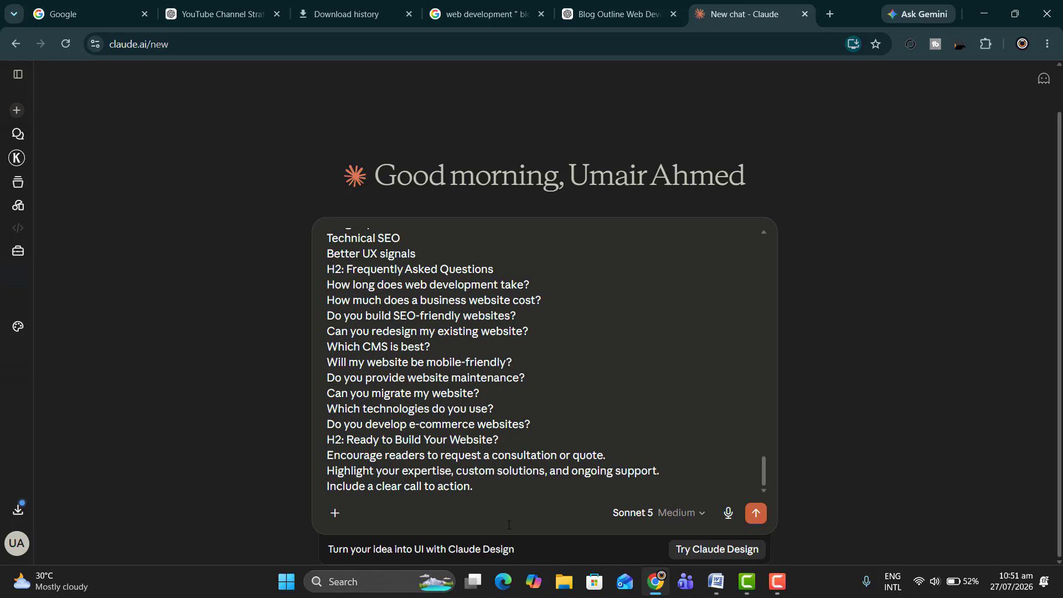
{"action": "type", "text": "write 3000 words with commer"}
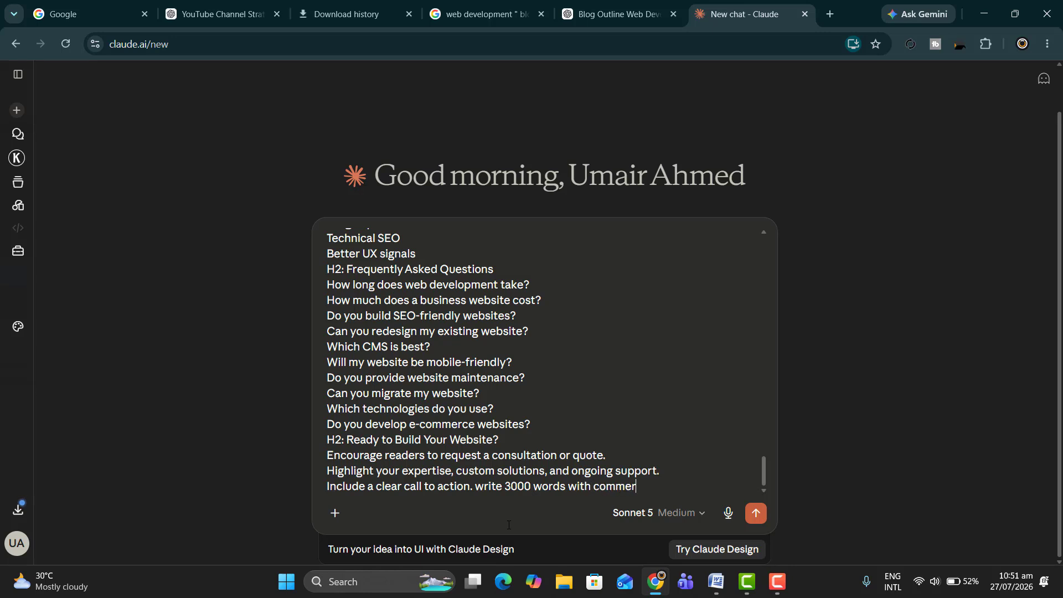
{"action": "type", "text": "ial intent and purchase intnet "}
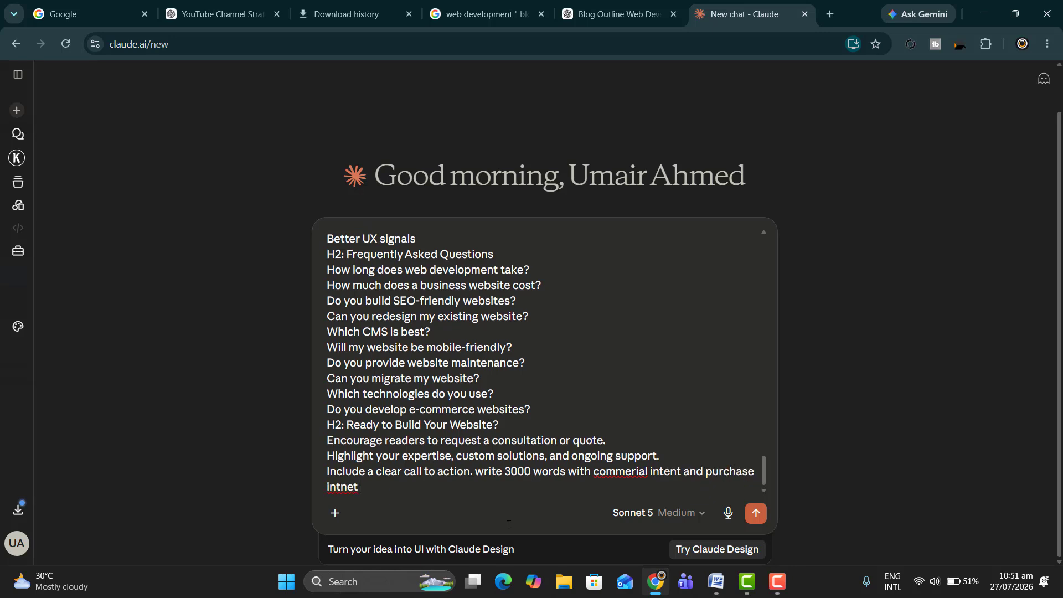
{"action": "type", "text": "as selling as services"}
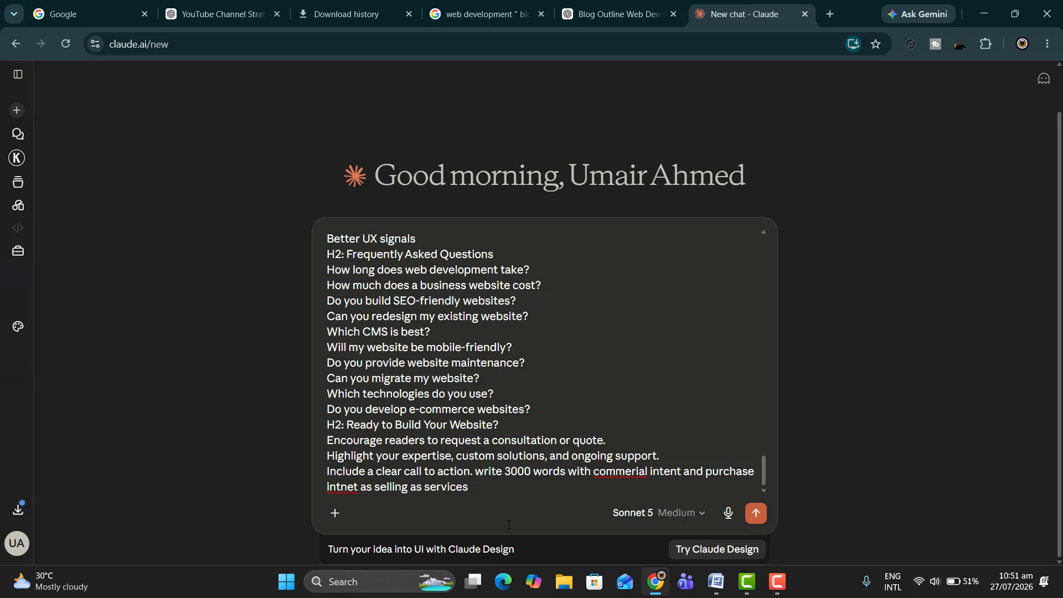
{"action": "key", "text": "Return"}
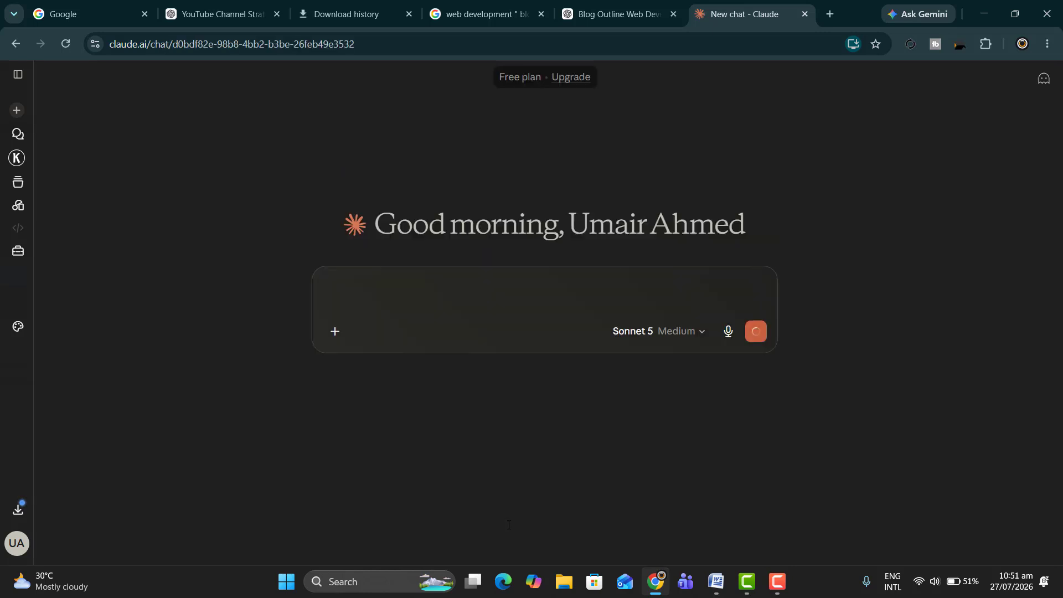
Review the submitted prompt and the web sources Claude gathers on website pricing, page speed and small business statistics.
{"action": "scroll", "coordinate": [557, 377], "scroll_direction": "up", "scroll_amount": 3}
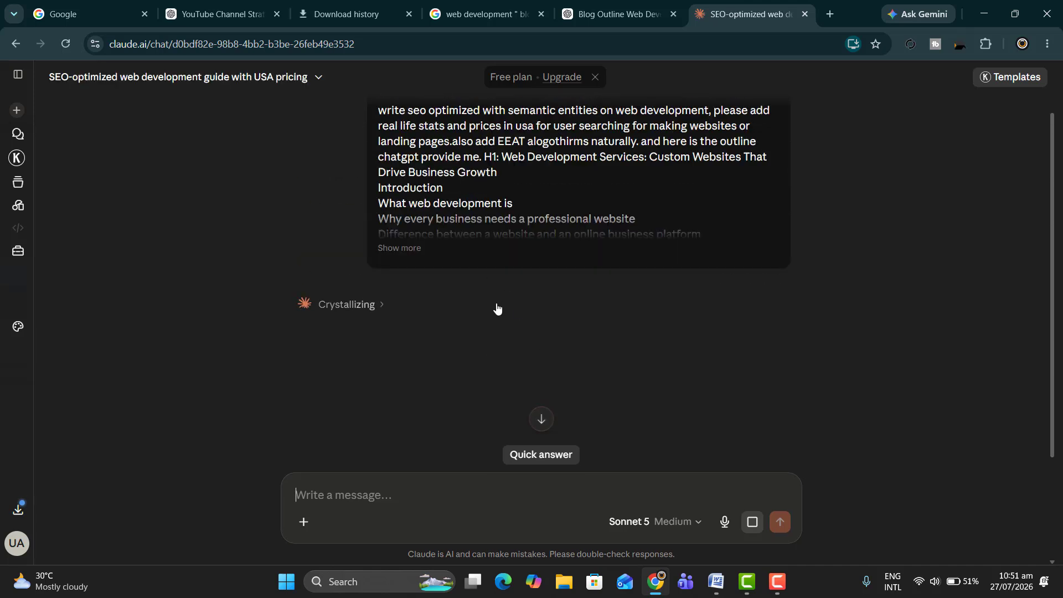
{"action": "scroll", "coordinate": [435, 330], "scroll_direction": "down", "scroll_amount": 1}
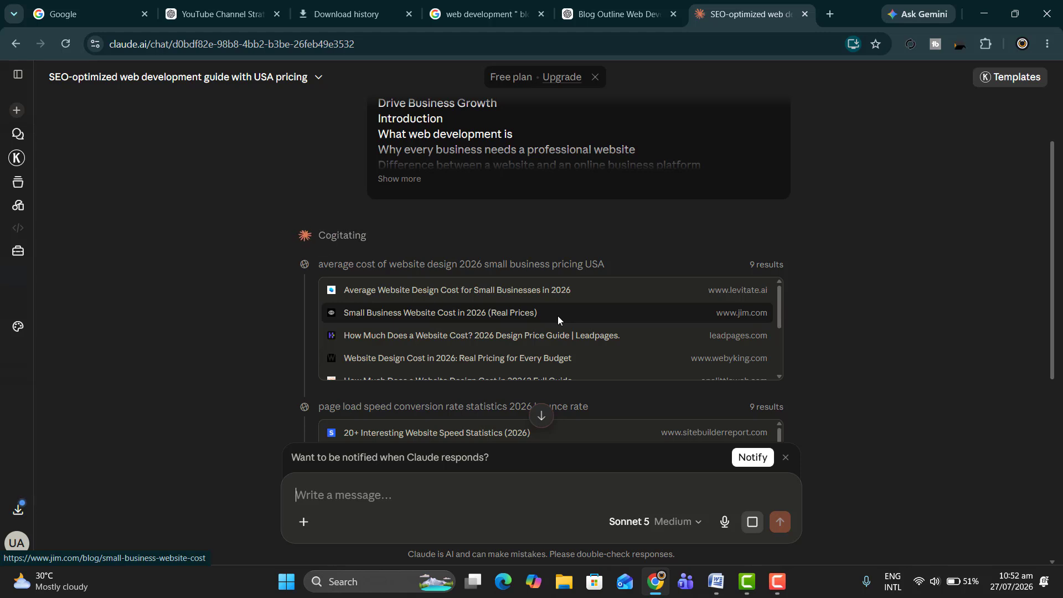
{"action": "scroll", "coordinate": [558, 316], "scroll_direction": "down", "scroll_amount": 5}
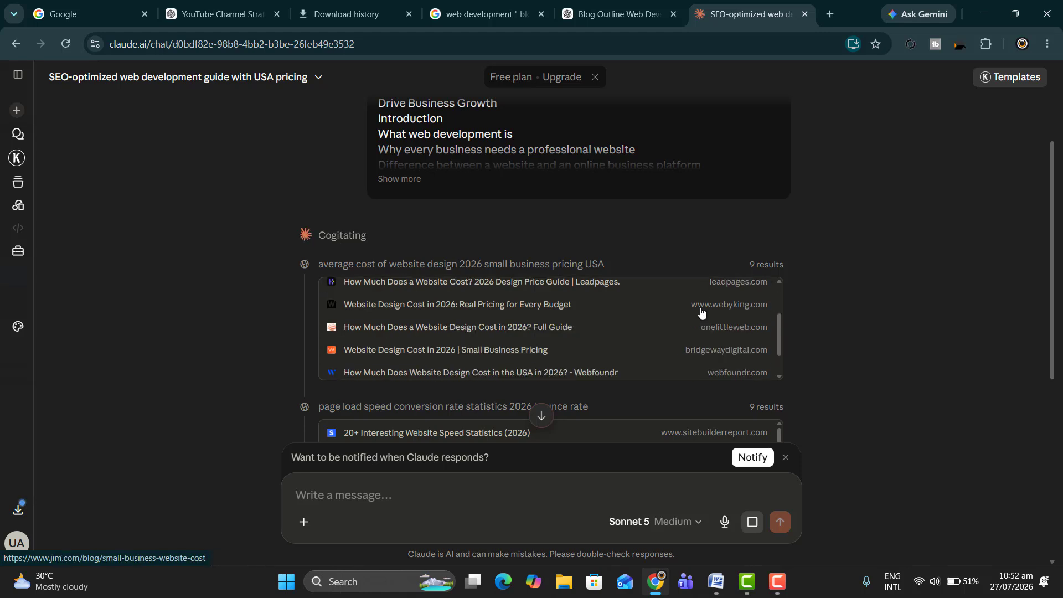
{"action": "scroll", "coordinate": [841, 394], "scroll_direction": "down", "scroll_amount": 5}
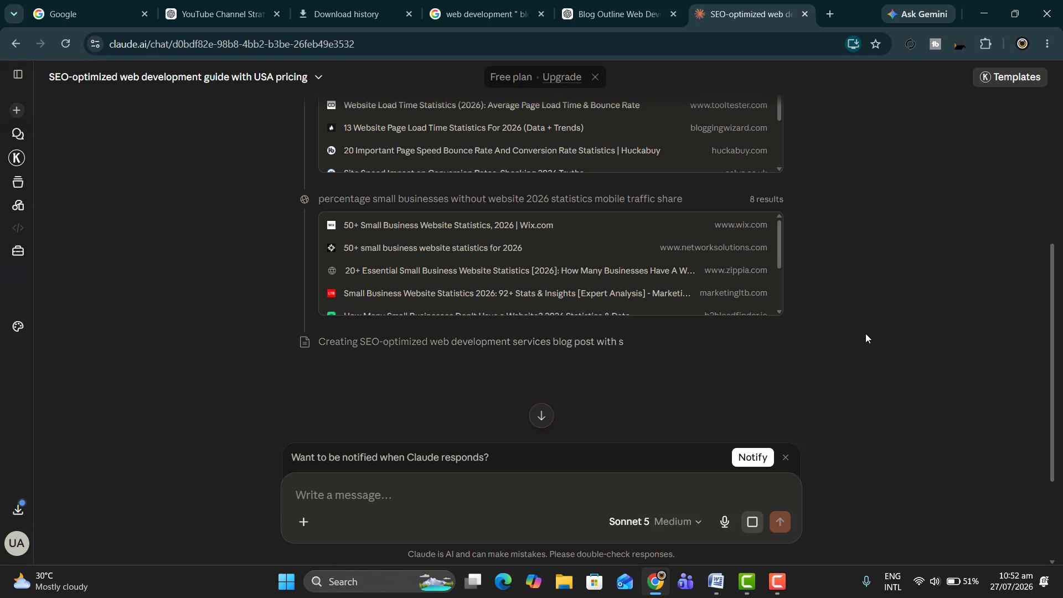
{"action": "scroll", "coordinate": [865, 334], "scroll_direction": "up", "scroll_amount": 5}
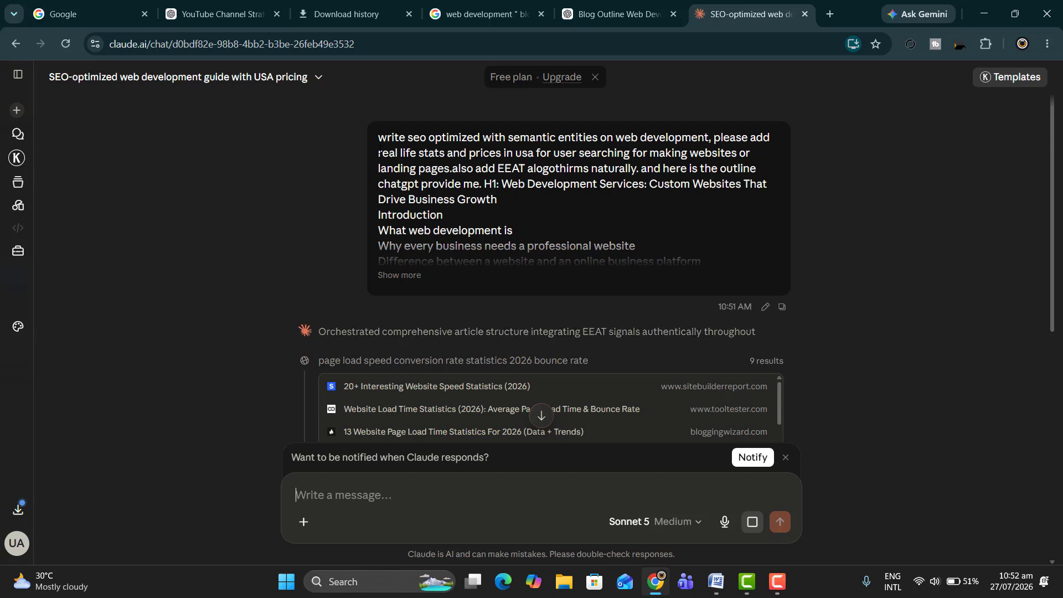
{"action": "left_click_drag", "start_coordinate": [379, 137], "coordinate": [619, 285]}
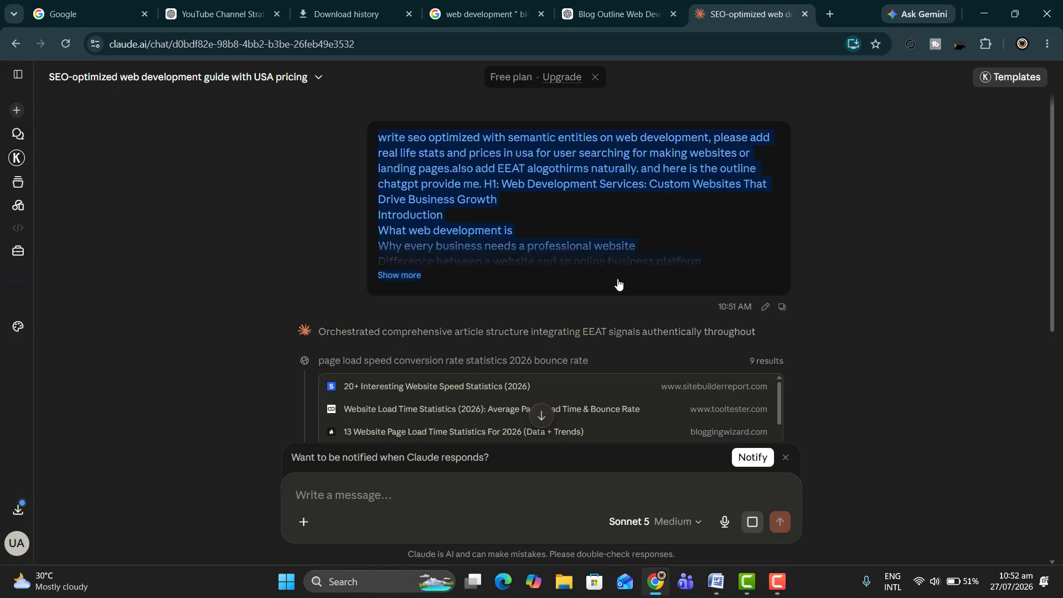
{"action": "scroll", "coordinate": [630, 227], "scroll_direction": "down", "scroll_amount": 3}
{"action": "scroll", "coordinate": [631, 225], "scroll_direction": "up", "scroll_amount": 3}
{"action": "left_click", "coordinate": [946, 297]}
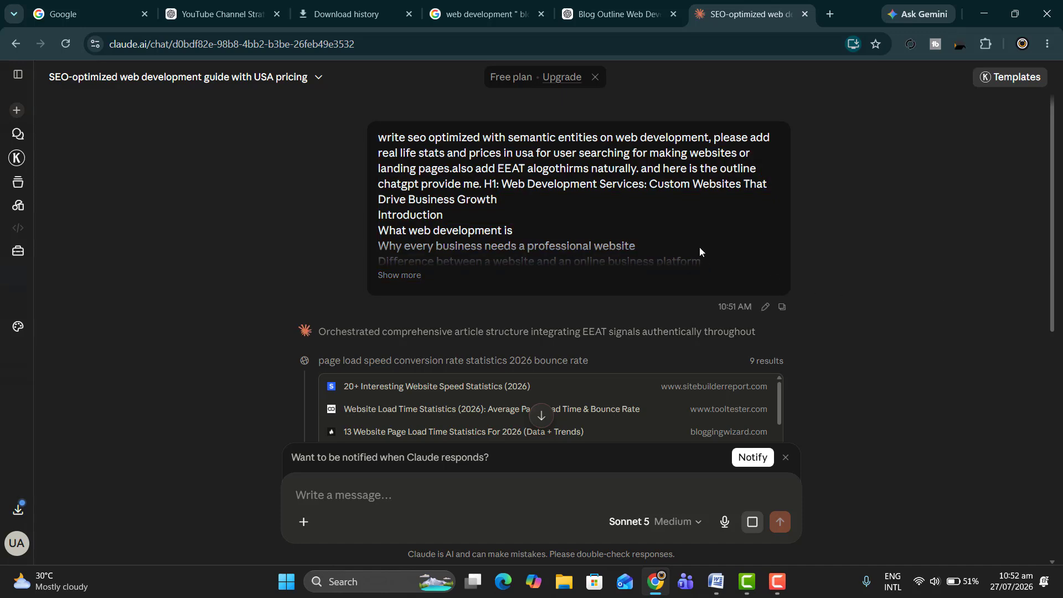
{"action": "scroll", "coordinate": [948, 439], "scroll_direction": "down", "scroll_amount": 3}
{"action": "scroll", "coordinate": [948, 437], "scroll_direction": "down", "scroll_amount": 4}
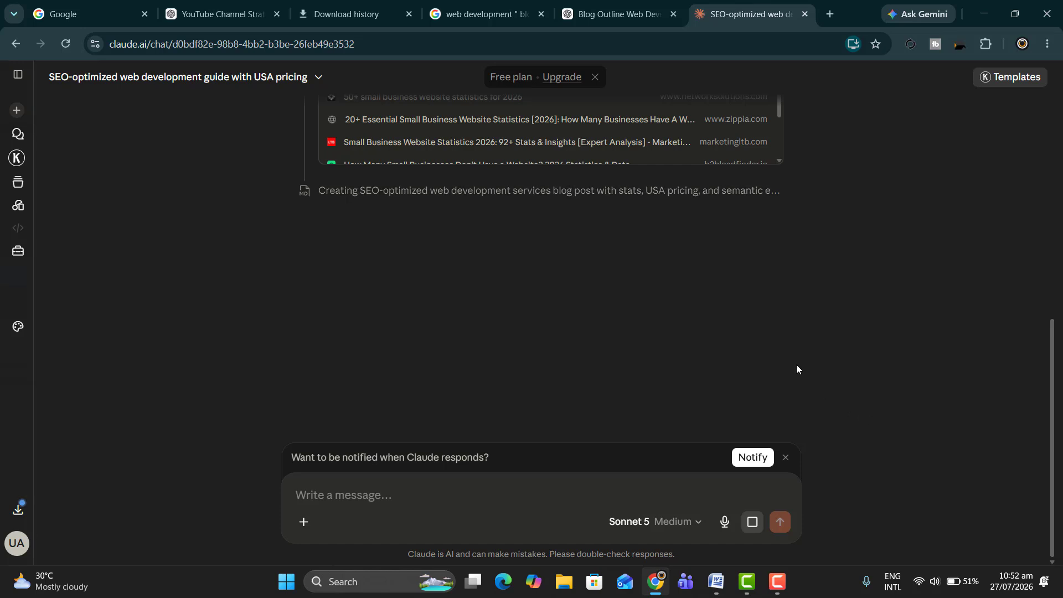
Switch to the AI_SEO_Content_Writing_Playbook document in Word and read through its workflow steps, highlighting Write with AI, Human Editing and On-Page SEO.
{"action": "left_click", "coordinate": [709, 584]}
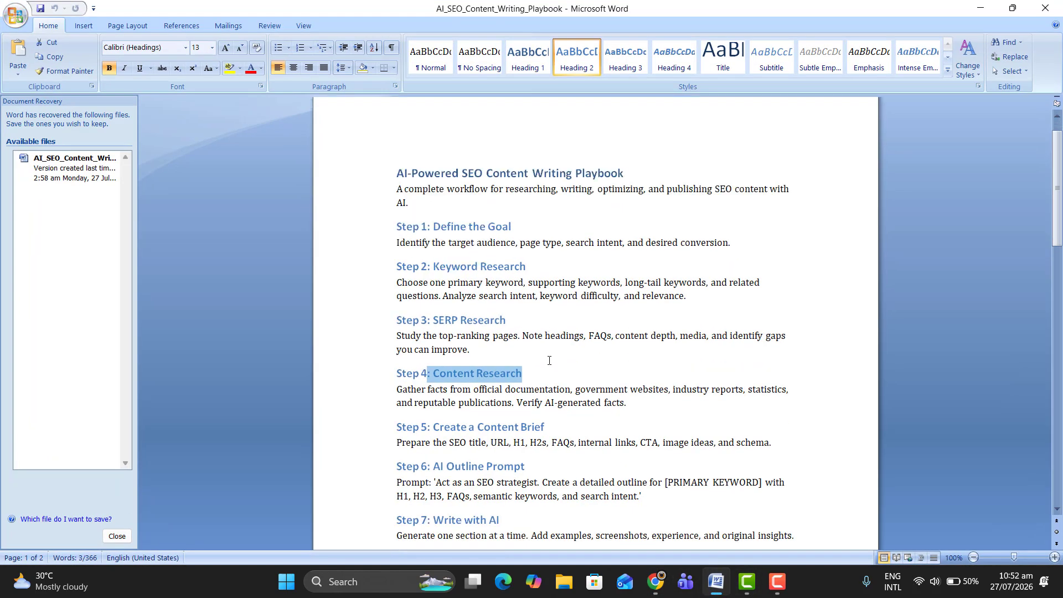
{"action": "scroll", "coordinate": [550, 361], "scroll_direction": "down", "scroll_amount": 1}
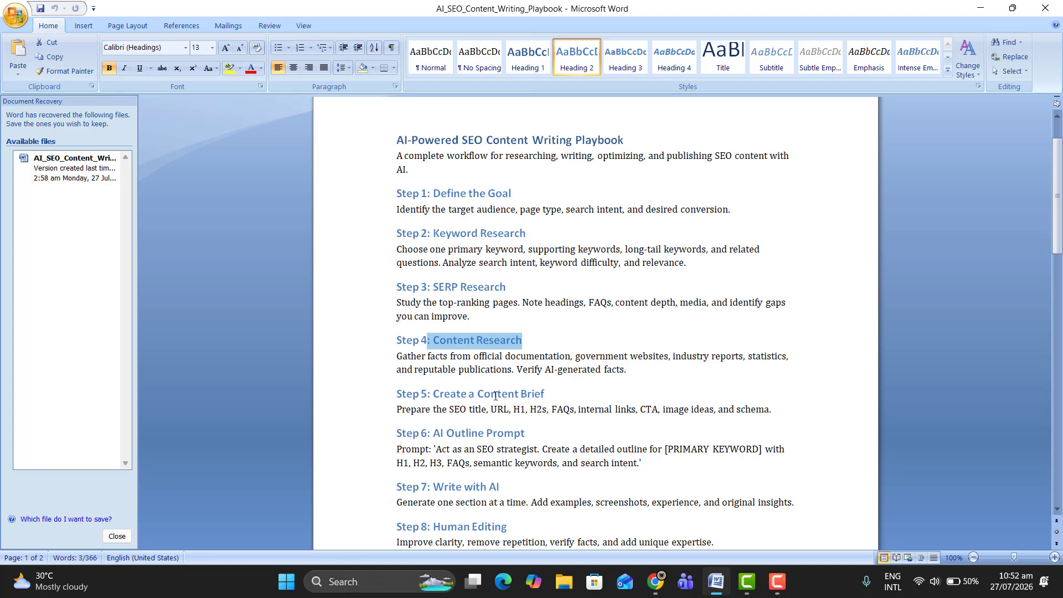
{"action": "scroll", "coordinate": [556, 311], "scroll_direction": "down", "scroll_amount": 1}
{"action": "scroll", "coordinate": [556, 313], "scroll_direction": "down", "scroll_amount": 2}
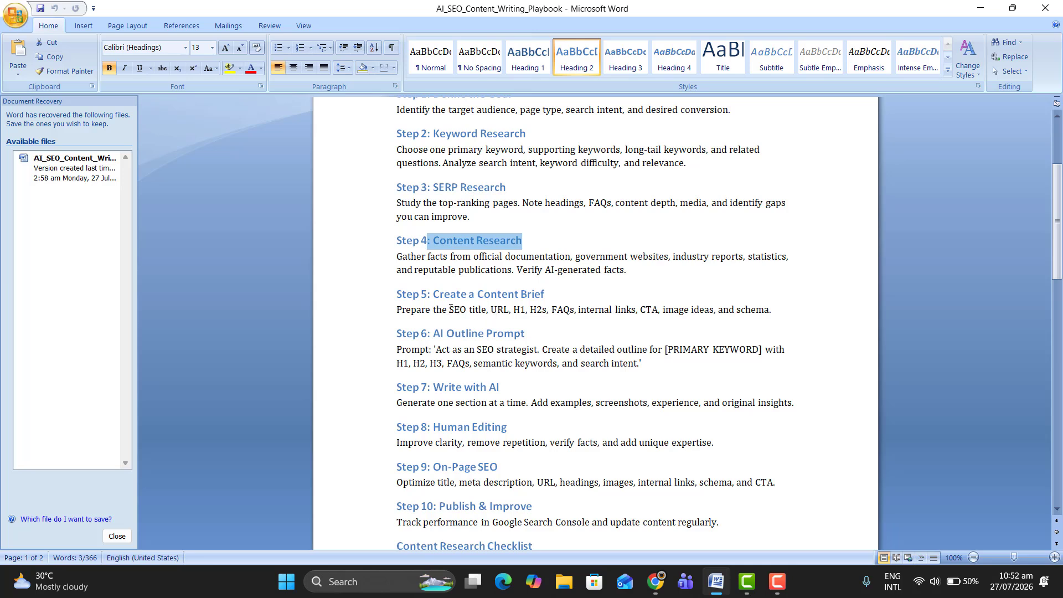
{"action": "left_click_drag", "start_coordinate": [450, 308], "coordinate": [665, 335]}
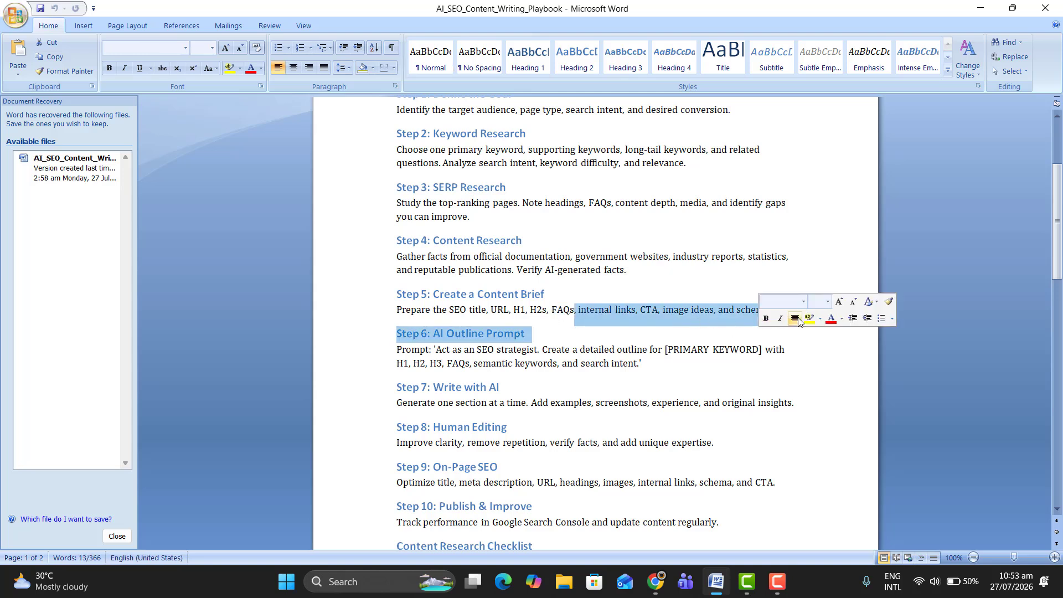
{"action": "left_click", "coordinate": [573, 332]}
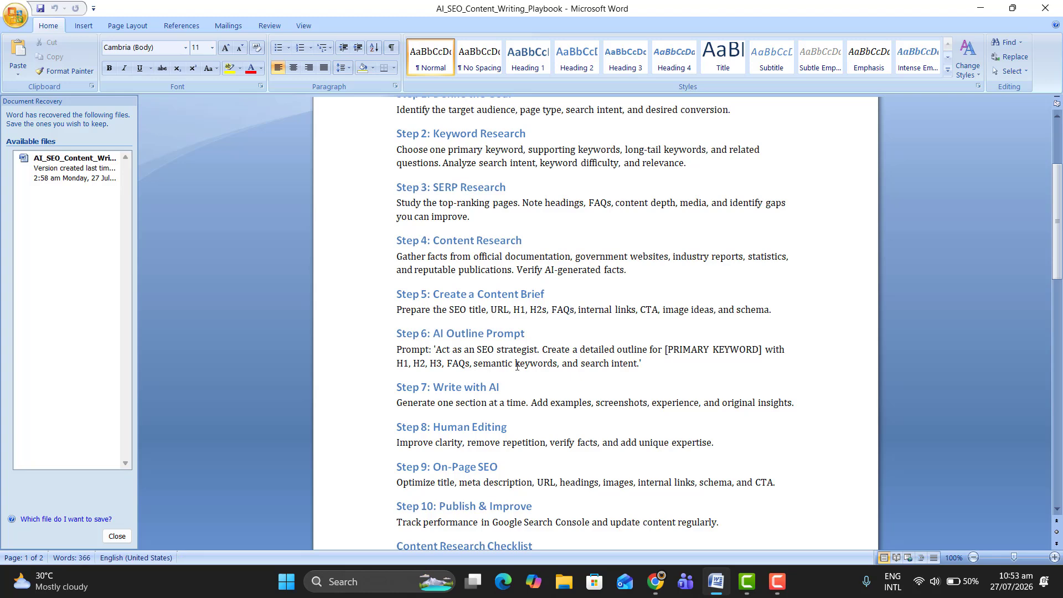
{"action": "scroll", "coordinate": [505, 342], "scroll_direction": "down", "scroll_amount": 2}
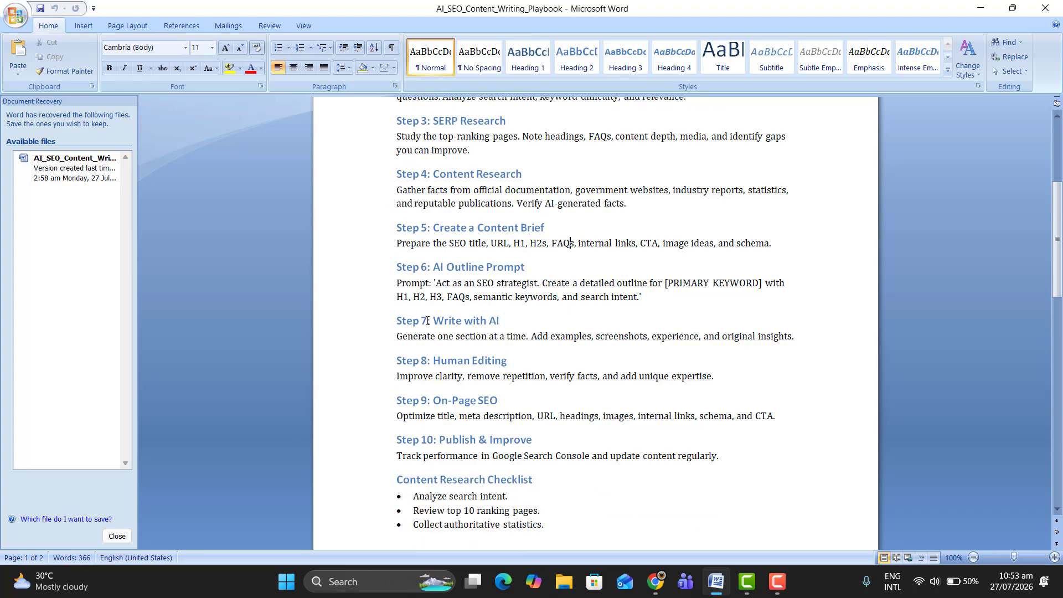
{"action": "left_click_drag", "start_coordinate": [433, 320], "coordinate": [507, 321]}
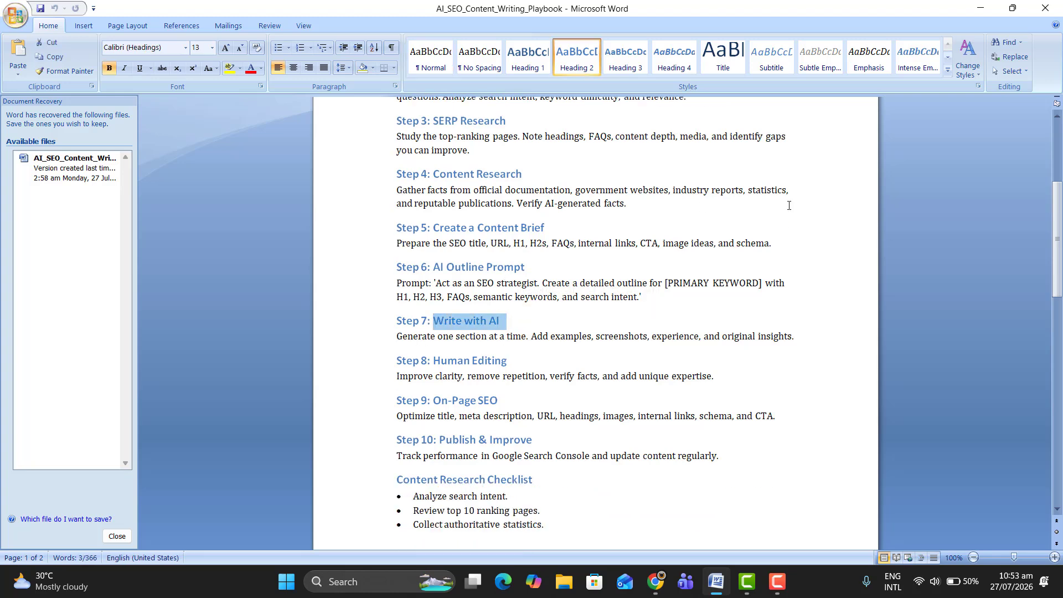
{"action": "scroll", "coordinate": [525, 284], "scroll_direction": "down", "scroll_amount": 2}
{"action": "left_click_drag", "start_coordinate": [433, 296], "coordinate": [513, 295]}
{"action": "left_click_drag", "start_coordinate": [433, 335], "coordinate": [502, 339]}
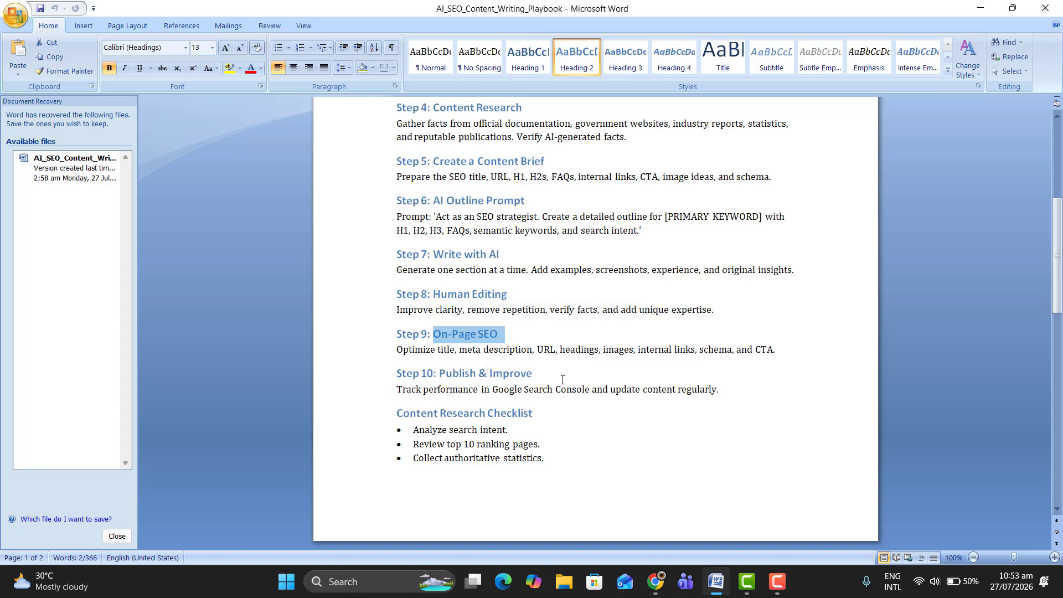
{"action": "scroll", "coordinate": [553, 378], "scroll_direction": "down", "scroll_amount": 2}
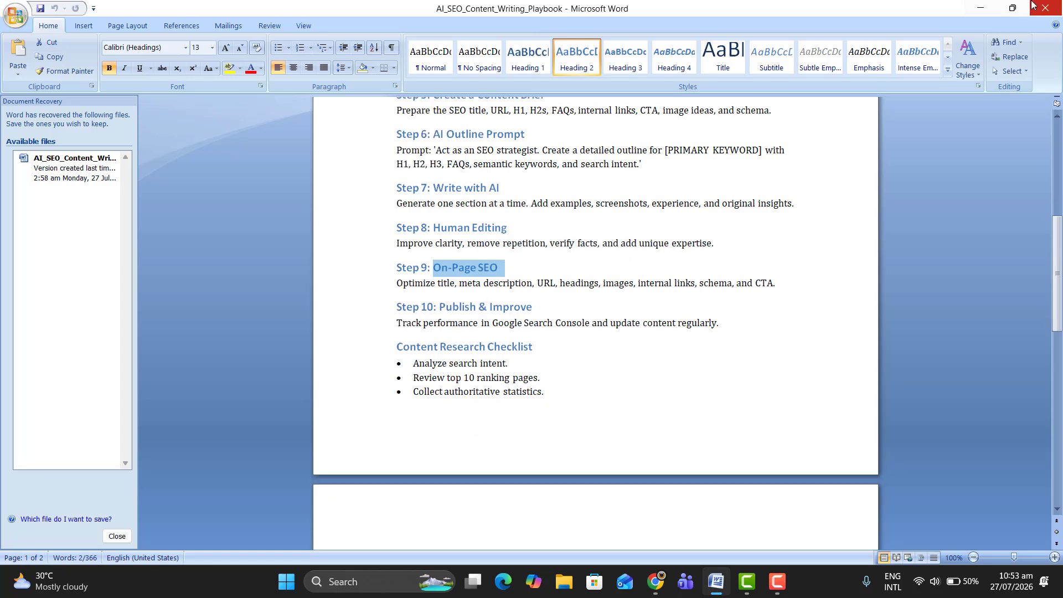
Return to Claude and read through the generated Web development services article, from its introduction to the closing call to action.
{"action": "key", "text": "alt+Tab"}
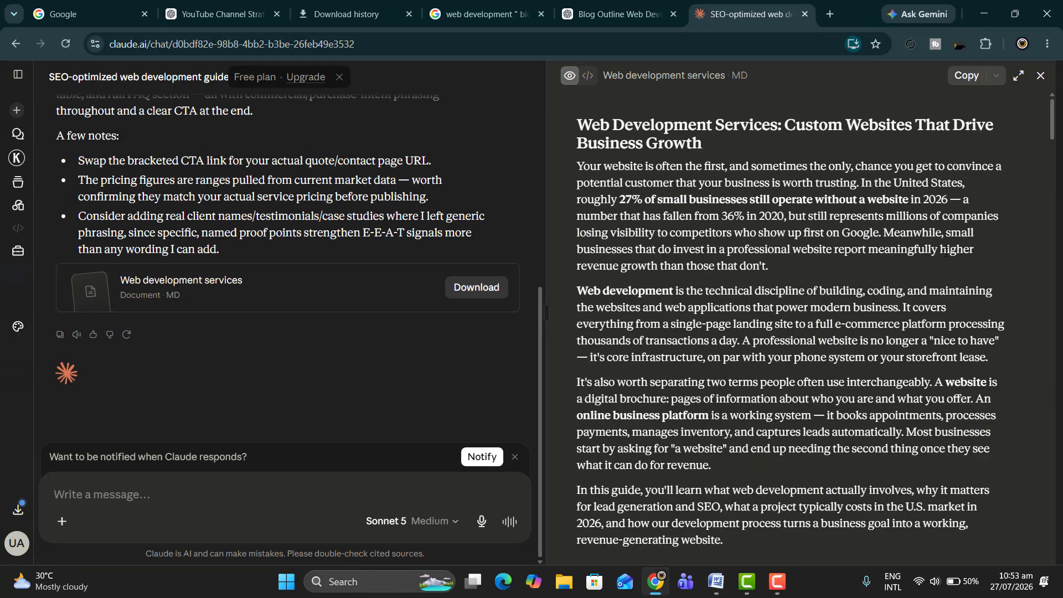
{"action": "scroll", "coordinate": [946, 252], "scroll_direction": "down", "scroll_amount": 5}
{"action": "scroll", "coordinate": [780, 168], "scroll_direction": "up", "scroll_amount": 5}
{"action": "left_click_drag", "start_coordinate": [577, 123], "coordinate": [770, 267]}
{"action": "scroll", "coordinate": [896, 316], "scroll_direction": "down", "scroll_amount": 10}
{"action": "scroll", "coordinate": [896, 316], "scroll_direction": "down", "scroll_amount": 15}
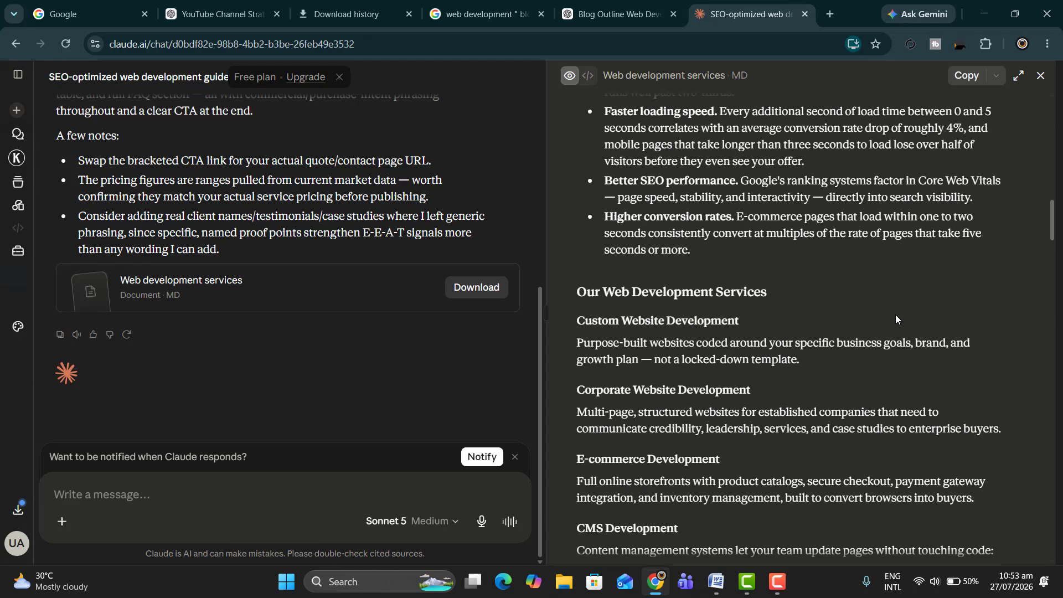
{"action": "scroll", "coordinate": [897, 312], "scroll_direction": "down", "scroll_amount": 7}
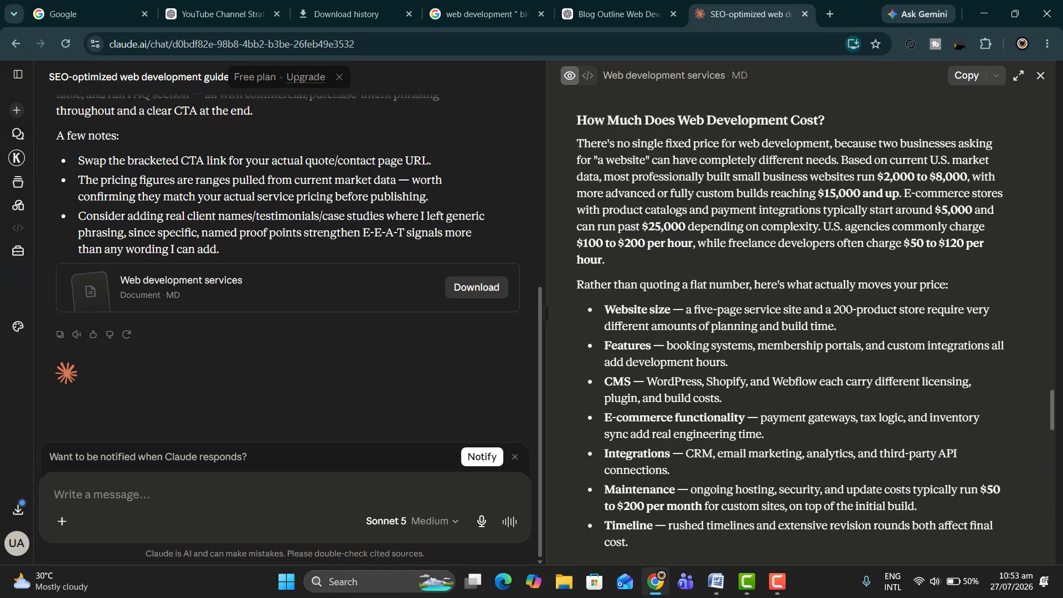
{"action": "scroll", "coordinate": [896, 313], "scroll_direction": "up", "scroll_amount": 5}
{"action": "scroll", "coordinate": [897, 313], "scroll_direction": "down", "scroll_amount": 12}
{"action": "scroll", "coordinate": [897, 310], "scroll_direction": "down", "scroll_amount": 10}
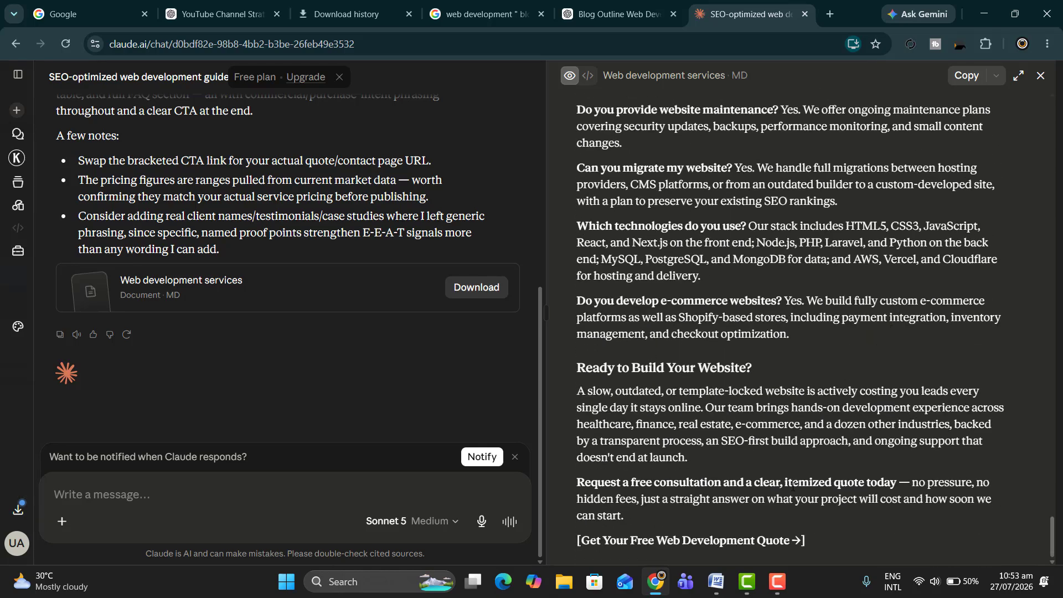
{"action": "scroll", "coordinate": [793, 486], "scroll_direction": "up", "scroll_amount": 4}
{"action": "scroll", "coordinate": [793, 487], "scroll_direction": "up", "scroll_amount": 20}
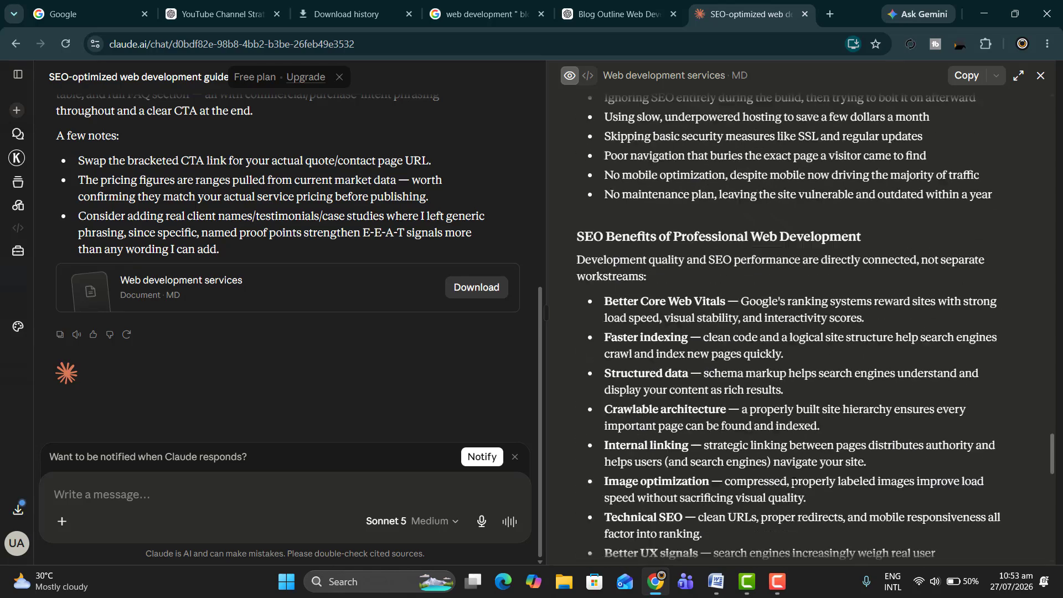
{"action": "scroll", "coordinate": [793, 481], "scroll_direction": "up", "scroll_amount": 15}
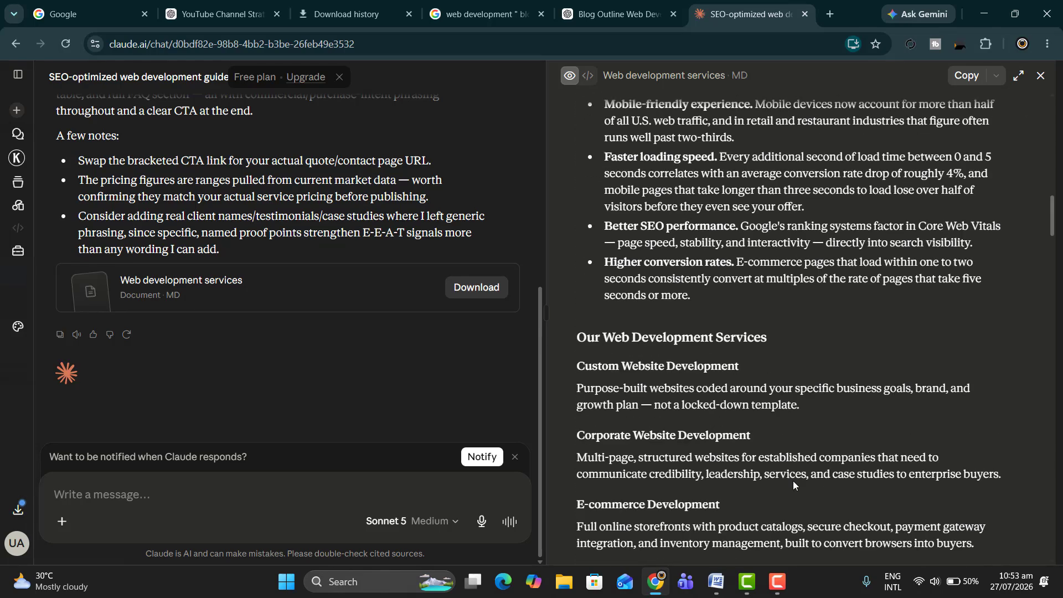
{"action": "left_click_drag", "start_coordinate": [578, 119], "coordinate": [893, 325]}
{"action": "left_click", "coordinate": [829, 324]}
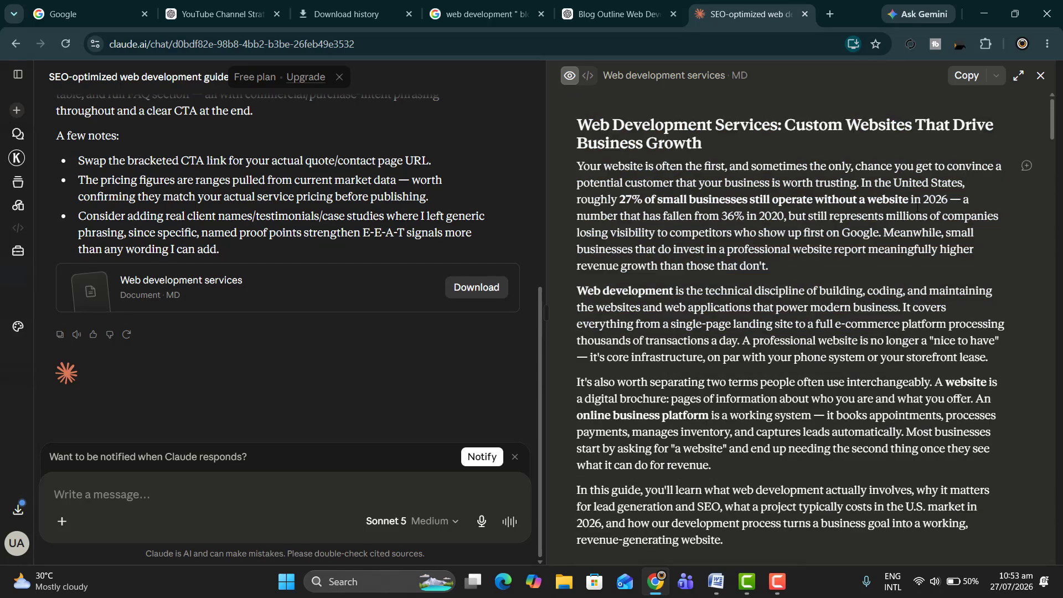
Switch to the other Chrome profile used for the blog and open its Blogger posts page.
{"action": "left_click", "coordinate": [1021, 48]}
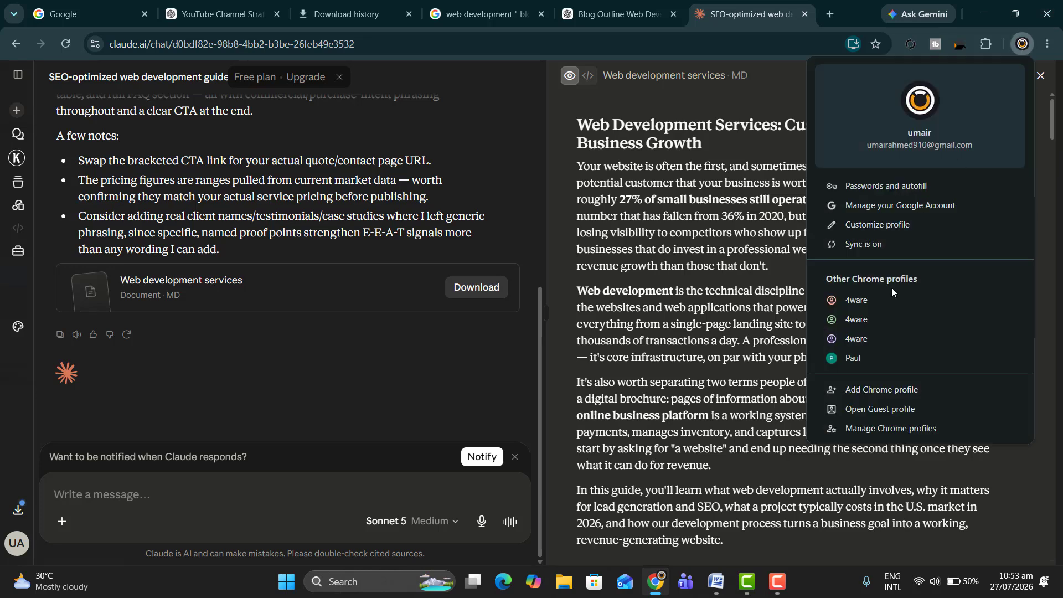
{"action": "left_click", "coordinate": [878, 355]}
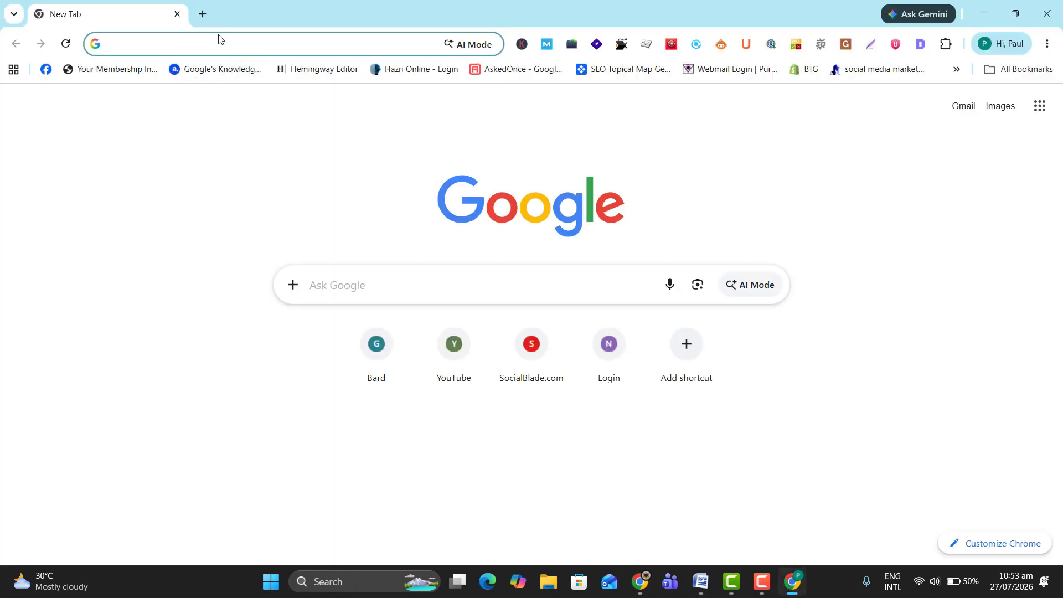
{"action": "left_click", "coordinate": [224, 41]}
{"action": "type", "text": "blo"}
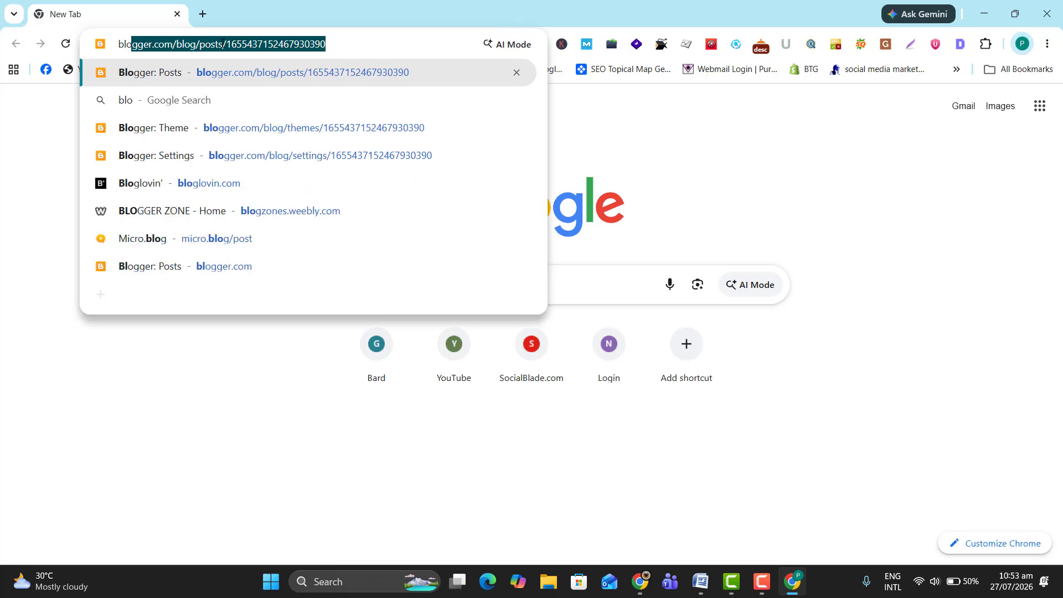
{"action": "key", "text": "Return"}
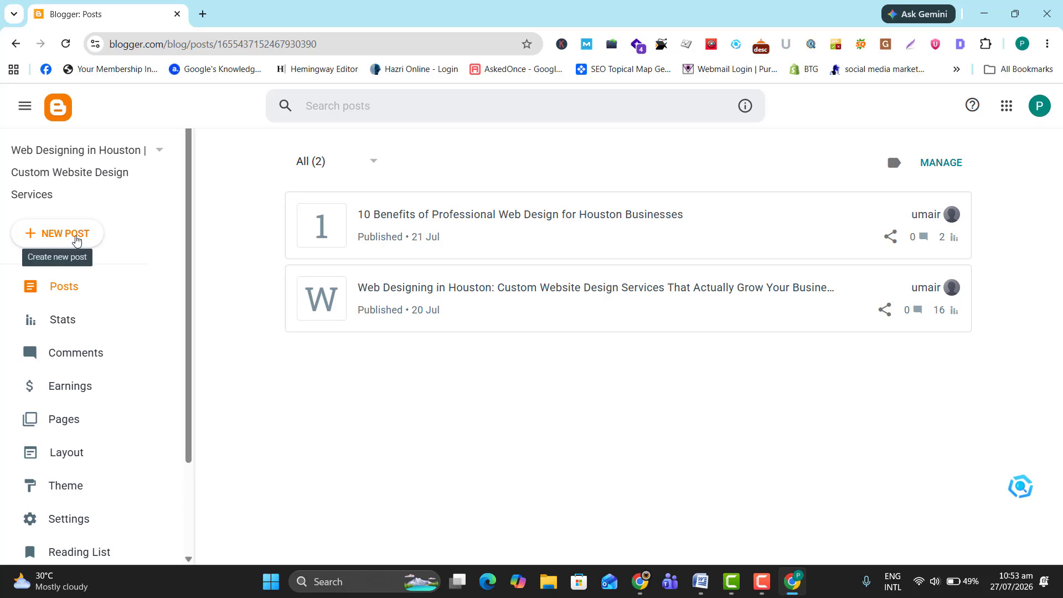
Create a new Blogger post and place the cursor in its empty body.
{"action": "left_click", "coordinate": [77, 240]}
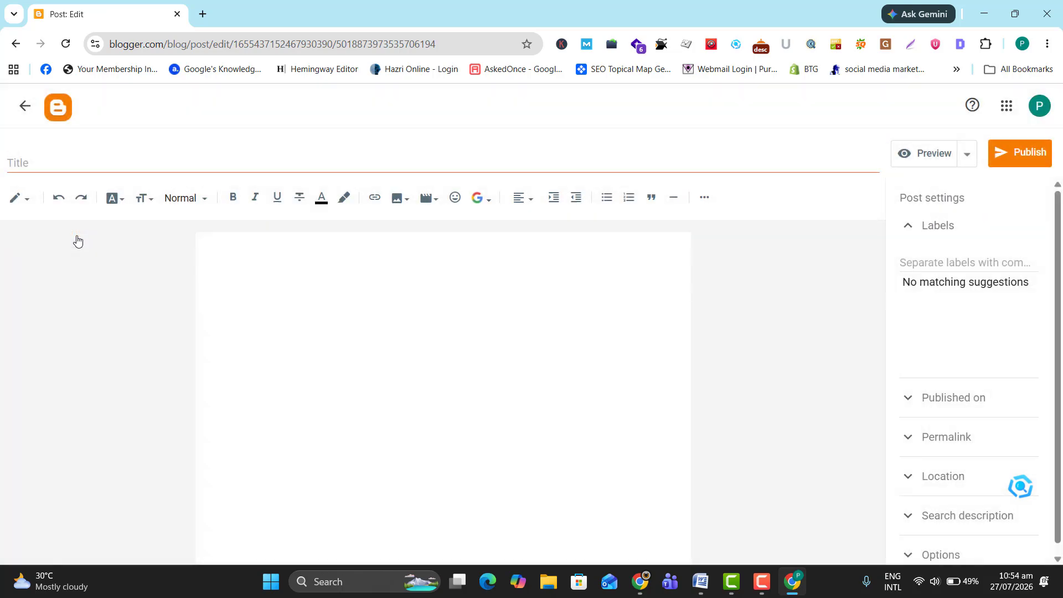
{"action": "left_click", "coordinate": [426, 308]}
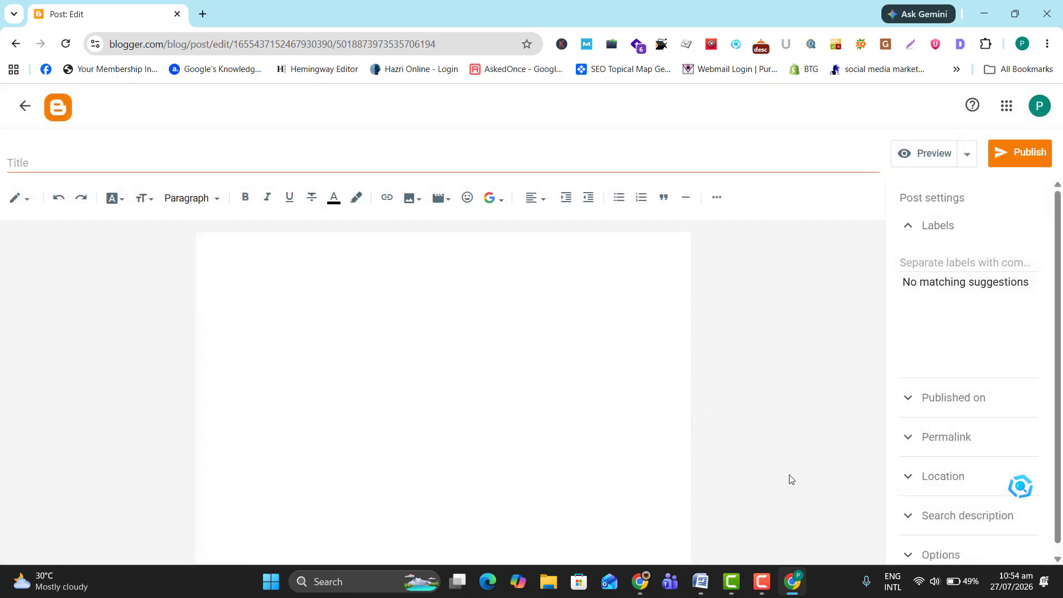
Copy the generated Web development services article from Claude and paste it into the empty body of the Blogger post.
{"action": "left_click", "coordinate": [647, 577]}
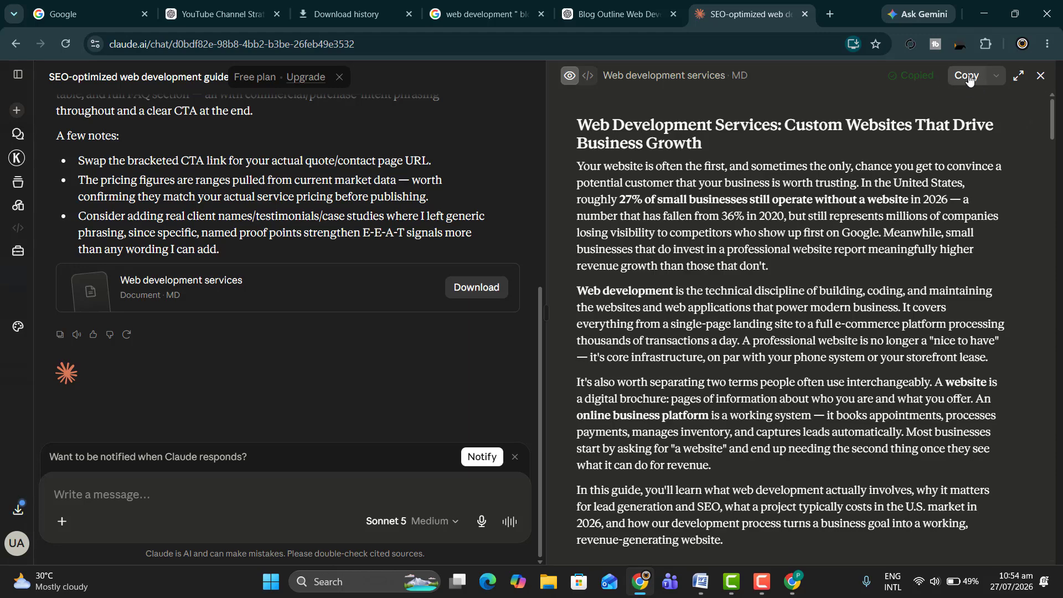
{"action": "left_click", "coordinate": [984, 13]}
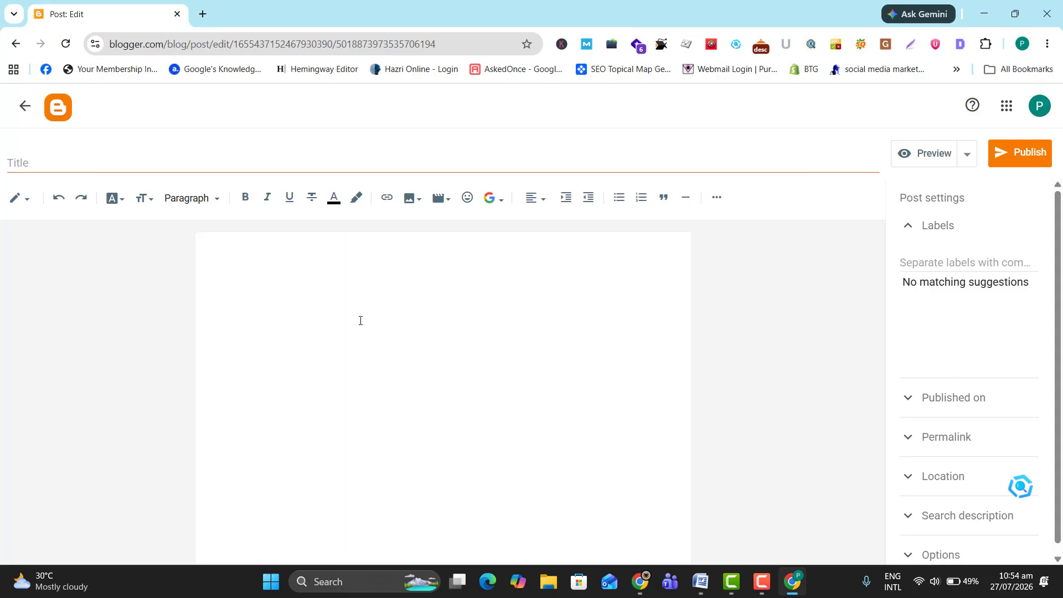
{"action": "key", "text": "ctrl+v"}
{"action": "scroll", "coordinate": [388, 390], "scroll_direction": "up", "scroll_amount": 15}
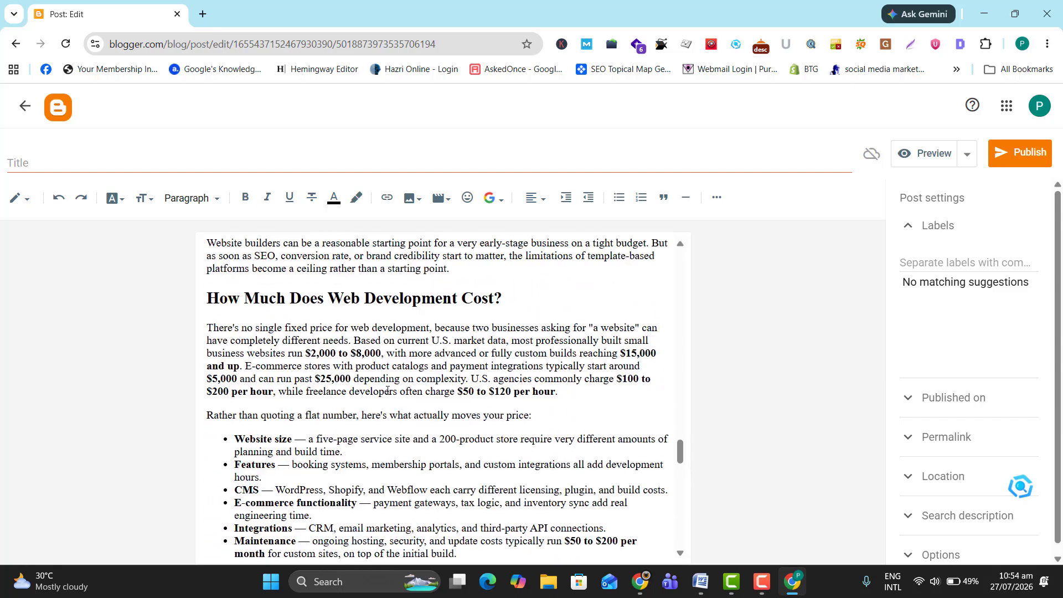
{"action": "scroll", "coordinate": [387, 391], "scroll_direction": "up", "scroll_amount": 20}
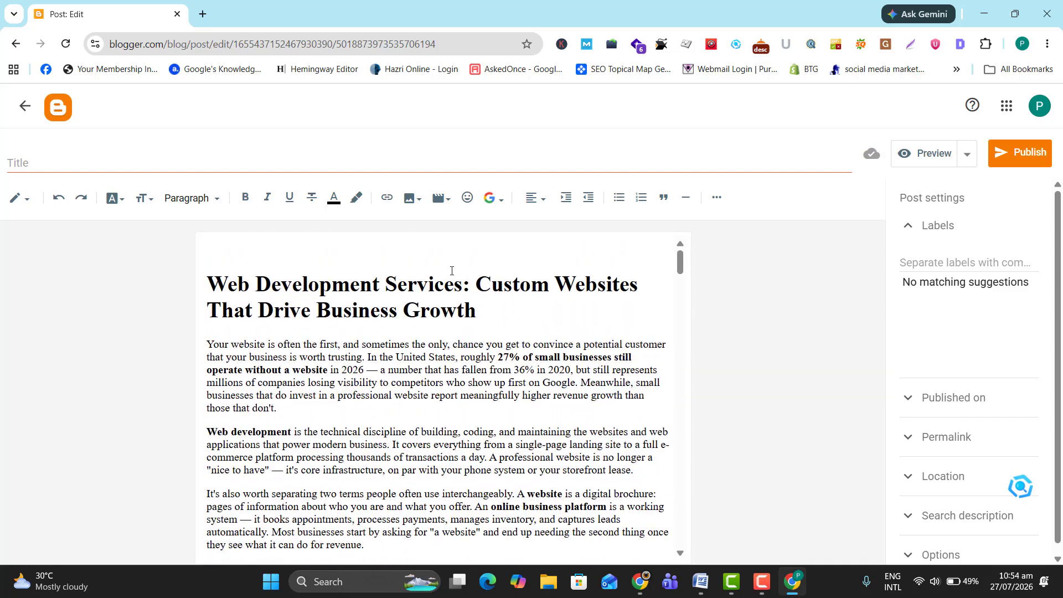
Copy the article's main heading into the post title: "Web Development Services: Custom Websites That Drive Business Growth".
{"action": "left_click", "coordinate": [447, 298]}
{"action": "triple_click", "coordinate": [448, 298]}
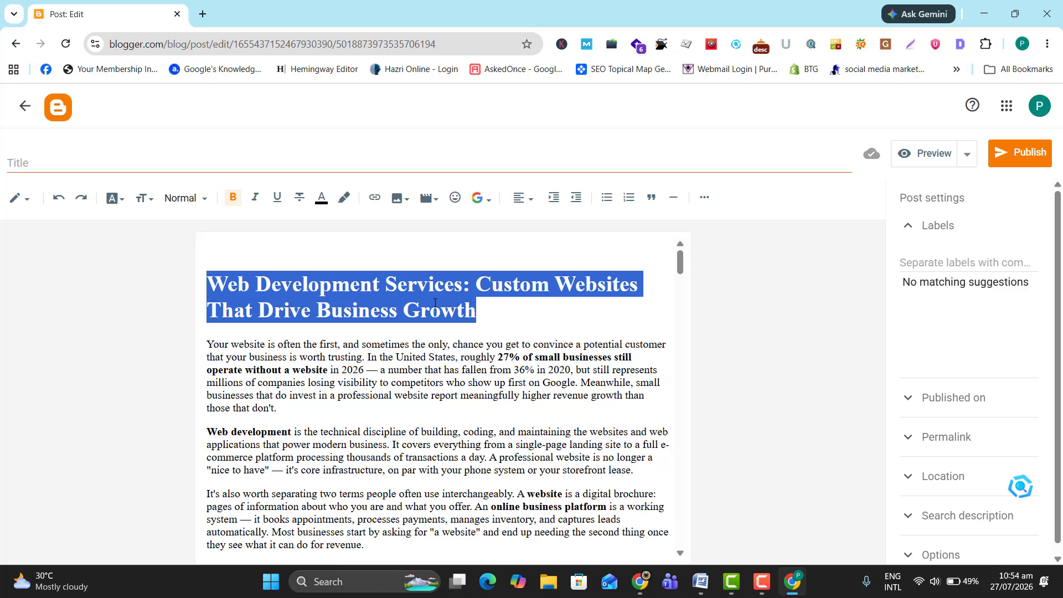
{"action": "left_click", "coordinate": [83, 159]}
{"action": "type", "text": "Web Development Services: Custom Websites That Drive Business Growth"}
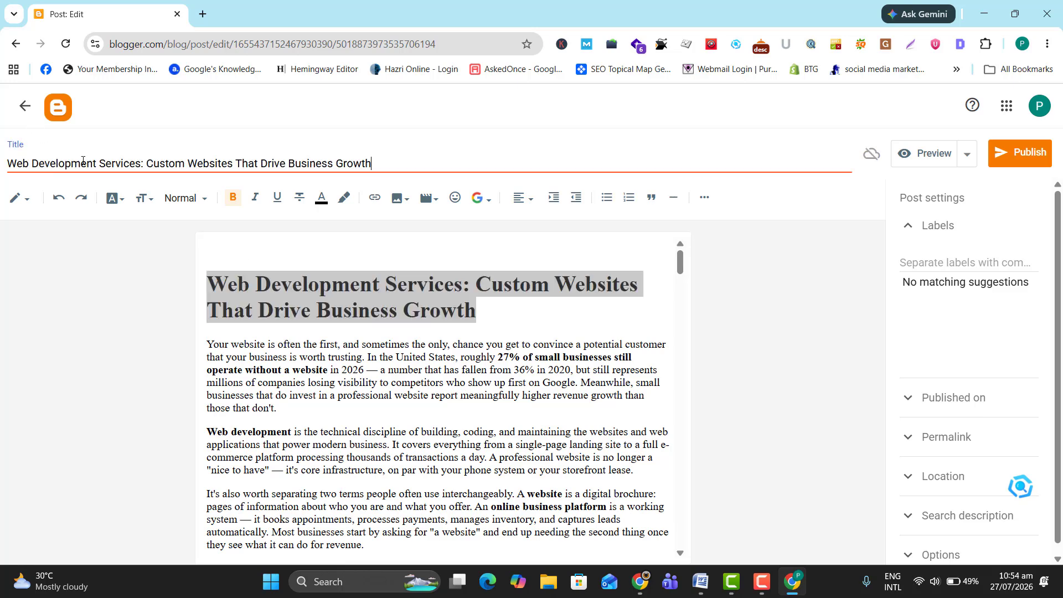
Delete the em dashes after "in 2026" in the introduction and after "directly in the browser" in the Front-End Development paragraph.
{"action": "left_click", "coordinate": [368, 245]}
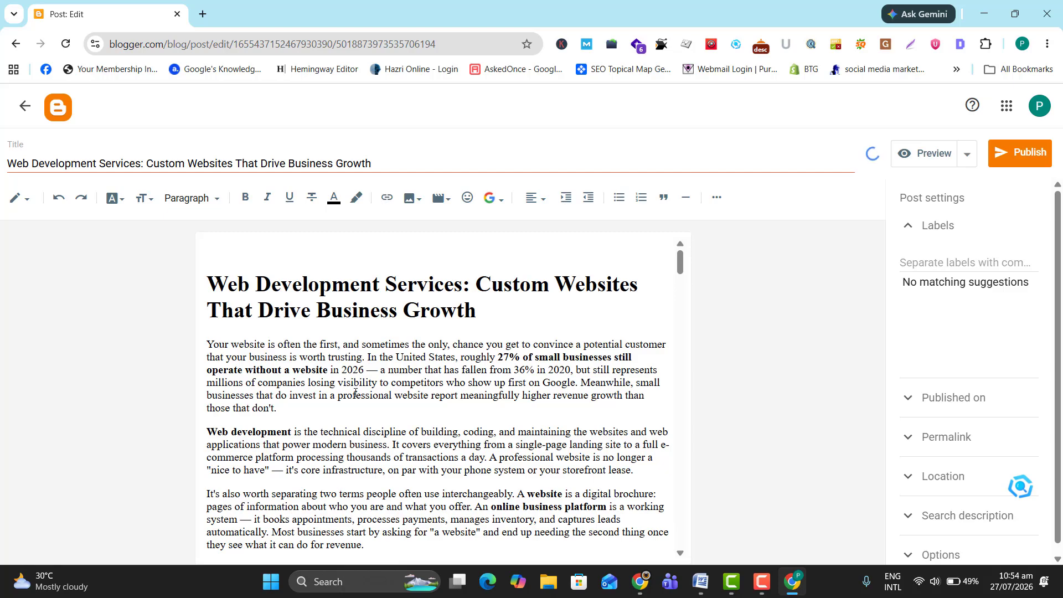
{"action": "left_click", "coordinate": [381, 374]}
{"action": "key", "text": "BackSpace"}
{"action": "key", "text": "BackSpace"}
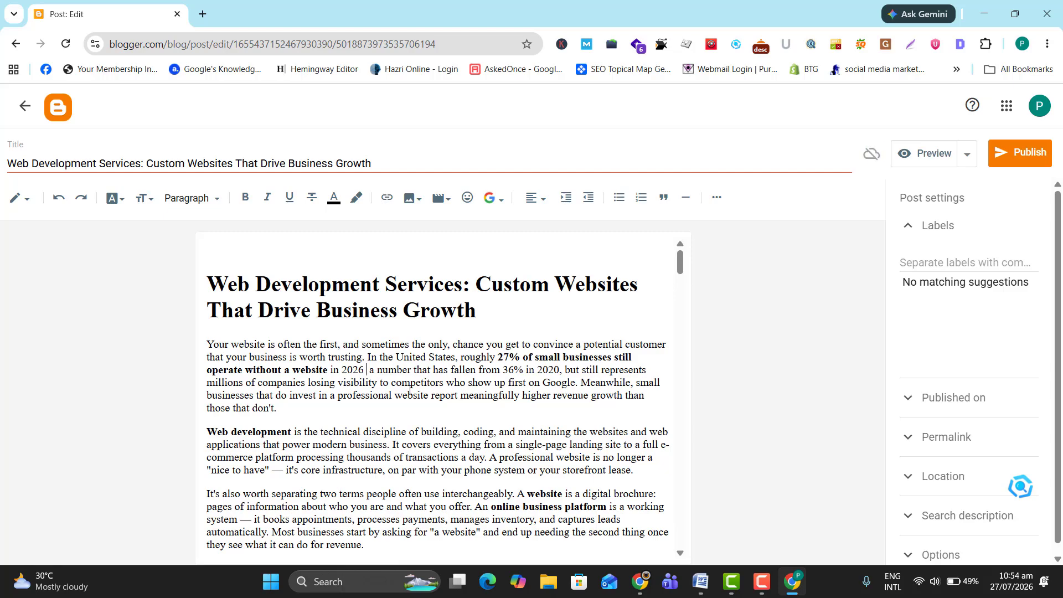
{"action": "scroll", "coordinate": [445, 414], "scroll_direction": "down", "scroll_amount": 15}
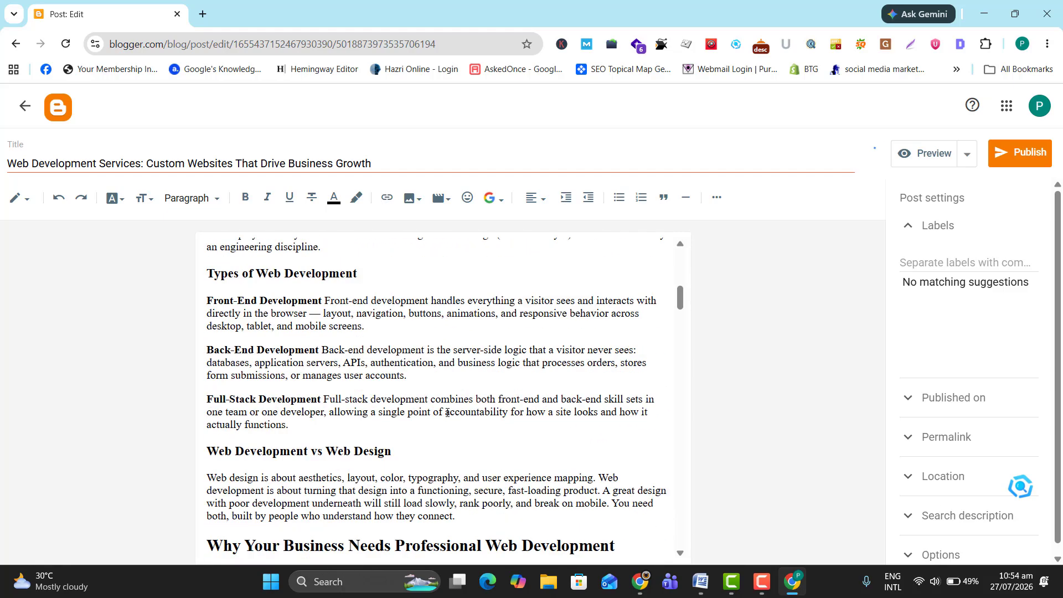
{"action": "scroll", "coordinate": [426, 399], "scroll_direction": "up", "scroll_amount": 4}
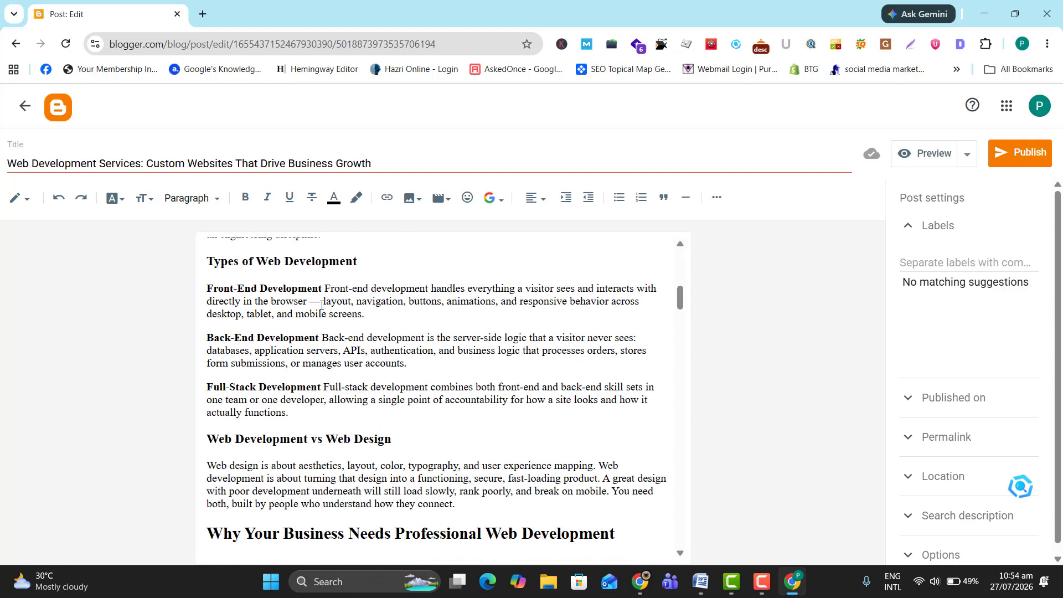
{"action": "left_click", "coordinate": [322, 305]}
{"action": "key", "text": "BackSpace"}
{"action": "key", "text": "BackSpace"}
{"action": "scroll", "coordinate": [486, 384], "scroll_direction": "down", "scroll_amount": 4}
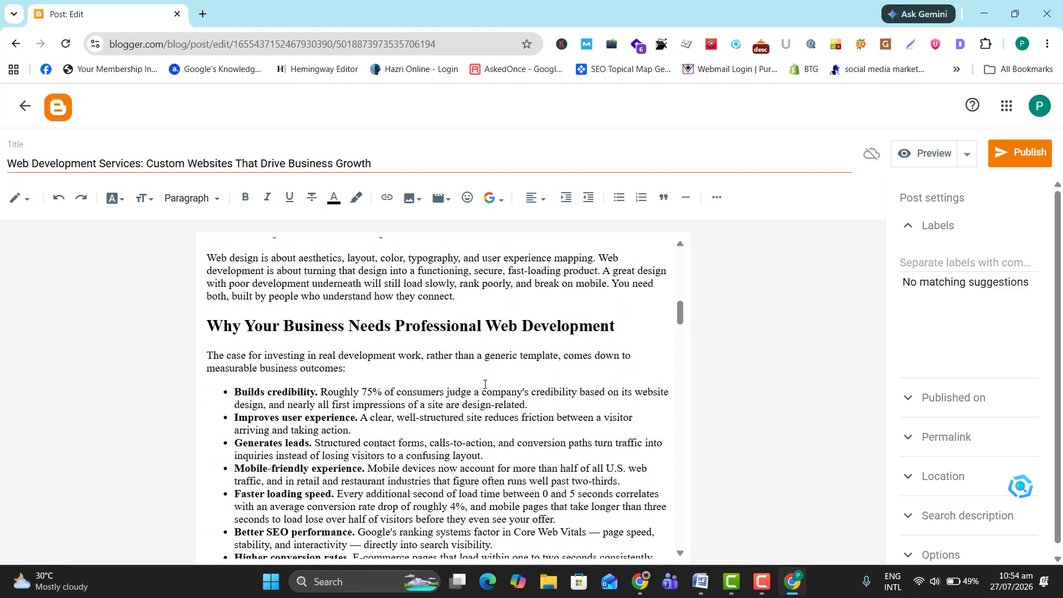
Delete the em dashes after "growth plan" under Custom Website Development and after "ad spend" under Landing Page Development.
{"action": "scroll", "coordinate": [487, 387], "scroll_direction": "down", "scroll_amount": 8}
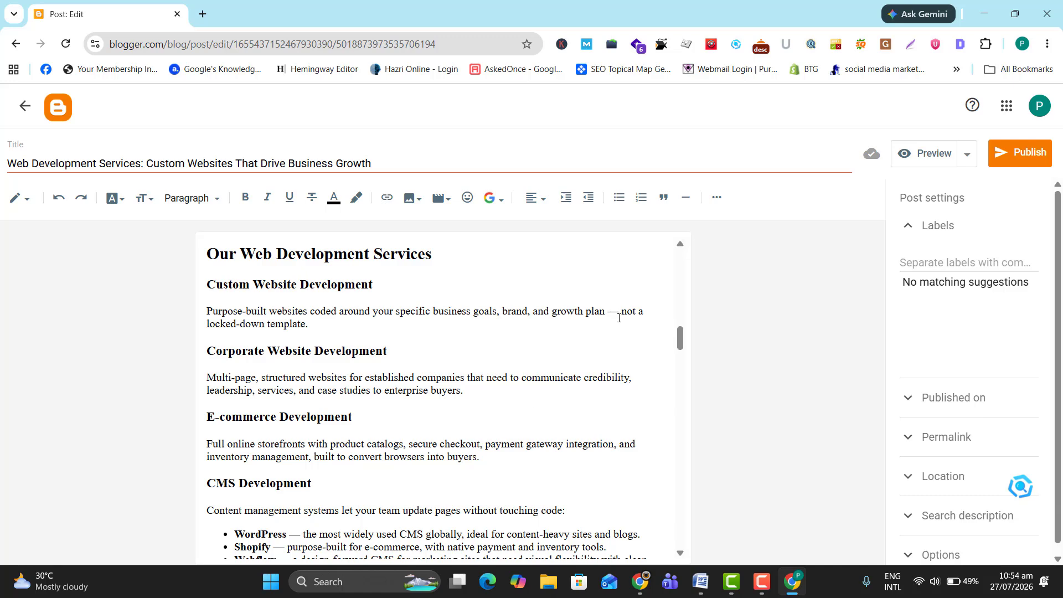
{"action": "left_click", "coordinate": [619, 318]}
{"action": "key", "text": "BackSpace"}
{"action": "key", "text": "BackSpace"}
{"action": "scroll", "coordinate": [569, 392], "scroll_direction": "down", "scroll_amount": 7}
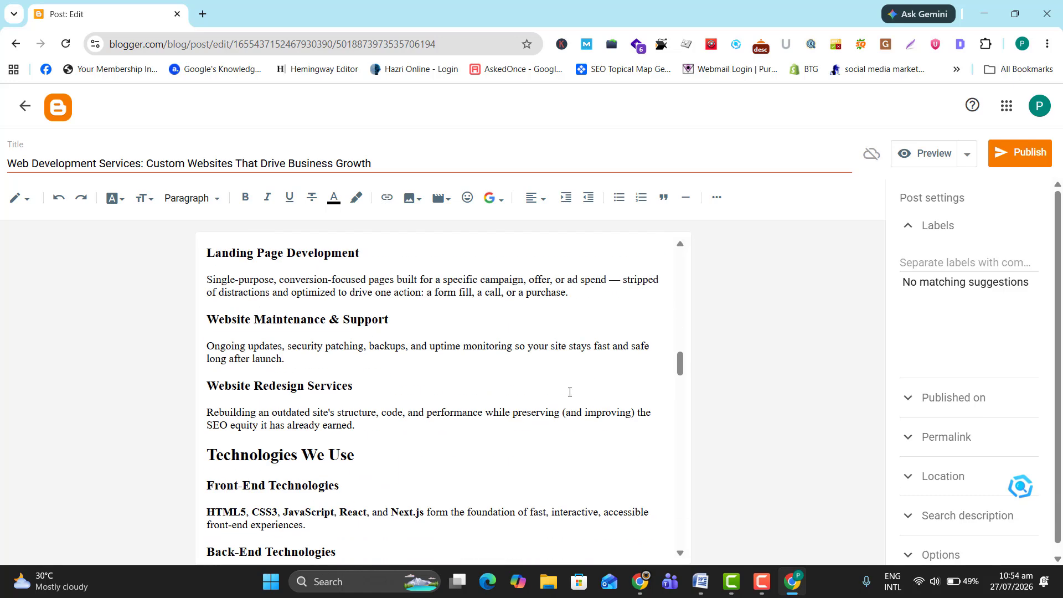
{"action": "left_click", "coordinate": [622, 280]}
{"action": "key", "text": "BackSpace"}
{"action": "key", "text": "BackSpace"}
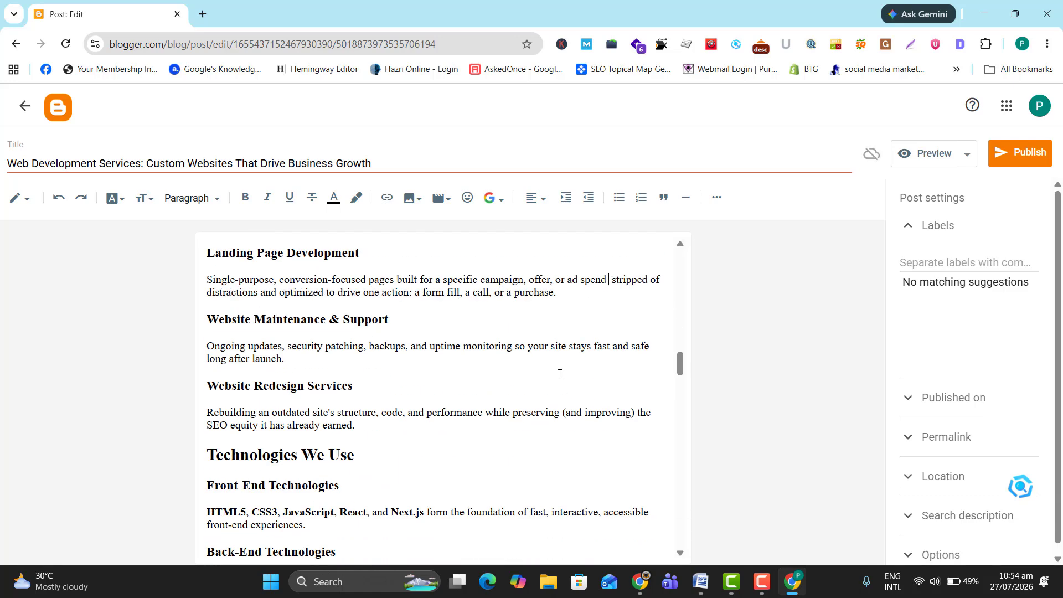
Review the rest of the pasted article, from the technologies and process sections through the FAQ and closing section, and return to its beginning.
{"action": "scroll", "coordinate": [559, 374], "scroll_direction": "down", "scroll_amount": 7}
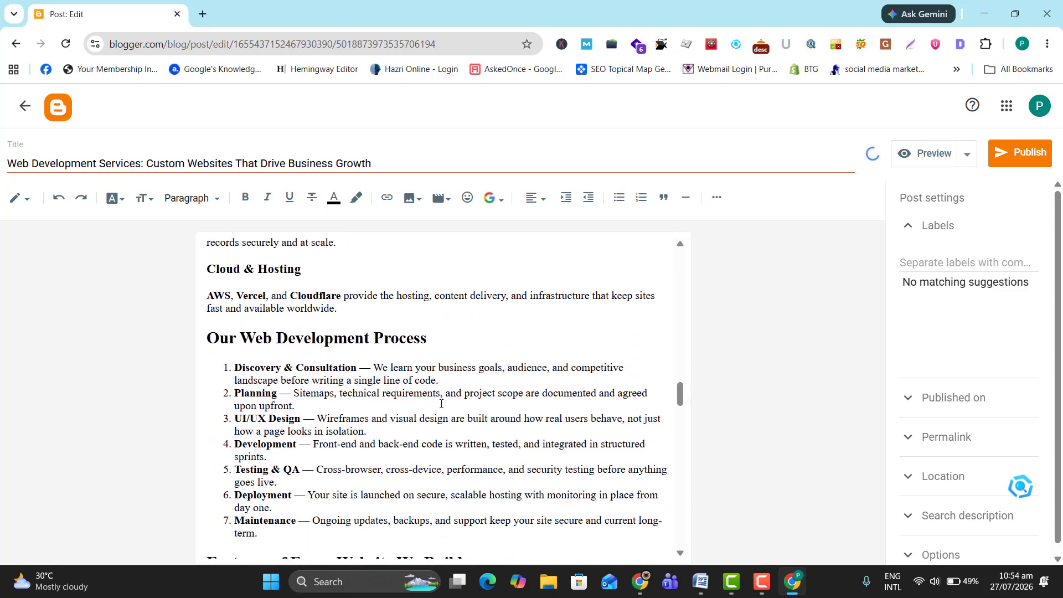
{"action": "scroll", "coordinate": [442, 404], "scroll_direction": "down", "scroll_amount": 4}
{"action": "scroll", "coordinate": [399, 393], "scroll_direction": "up", "scroll_amount": 3}
{"action": "scroll", "coordinate": [365, 387], "scroll_direction": "down", "scroll_amount": 4}
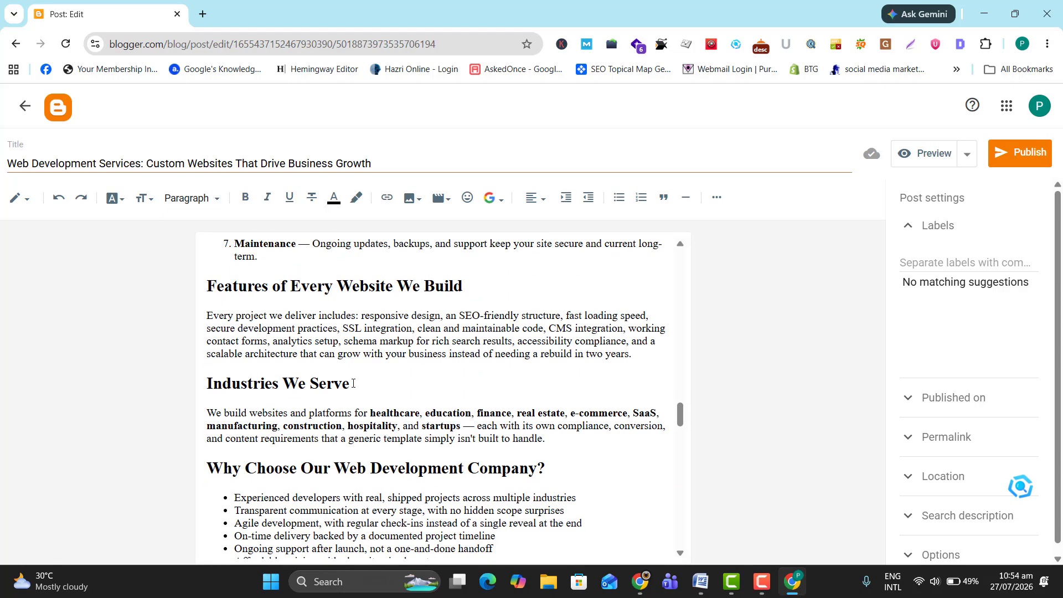
{"action": "scroll", "coordinate": [404, 371], "scroll_direction": "down", "scroll_amount": 2}
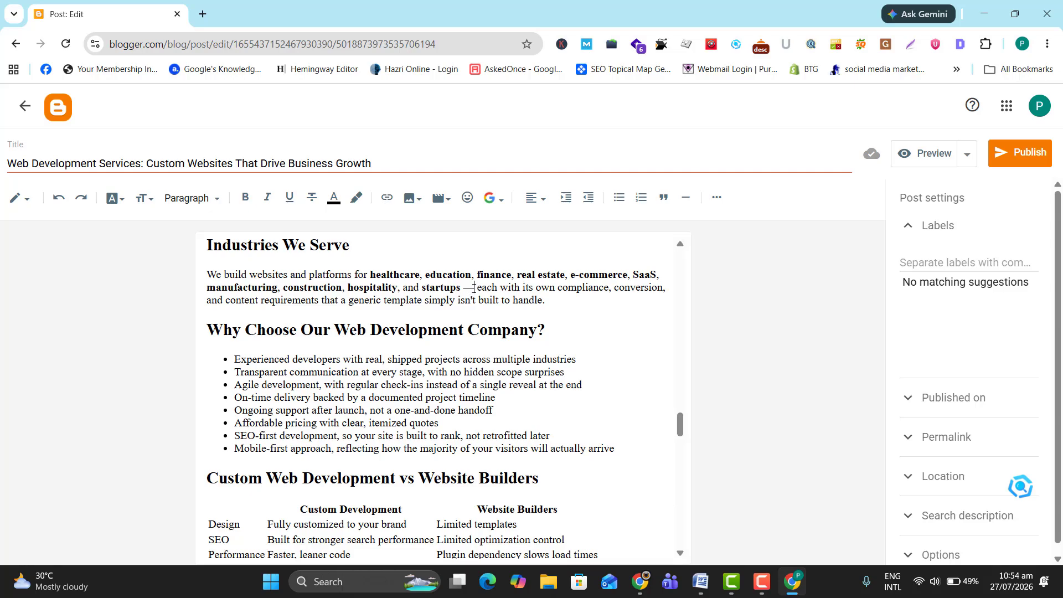
{"action": "scroll", "coordinate": [476, 315], "scroll_direction": "down", "scroll_amount": 10}
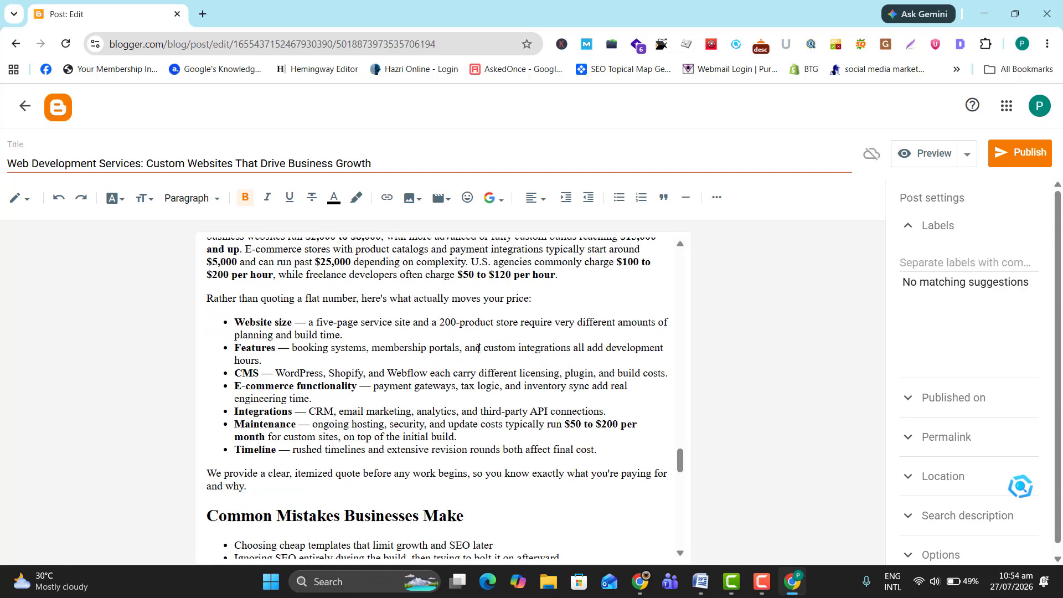
{"action": "scroll", "coordinate": [479, 349], "scroll_direction": "down", "scroll_amount": 20}
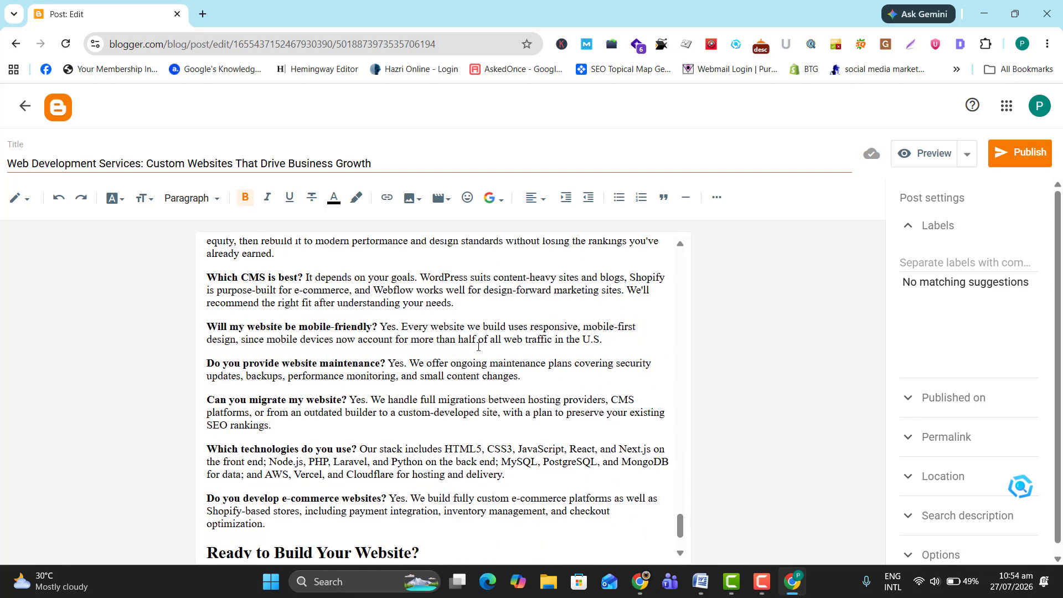
{"action": "scroll", "coordinate": [478, 347], "scroll_direction": "down", "scroll_amount": 3}
{"action": "scroll", "coordinate": [479, 347], "scroll_direction": "up", "scroll_amount": 15}
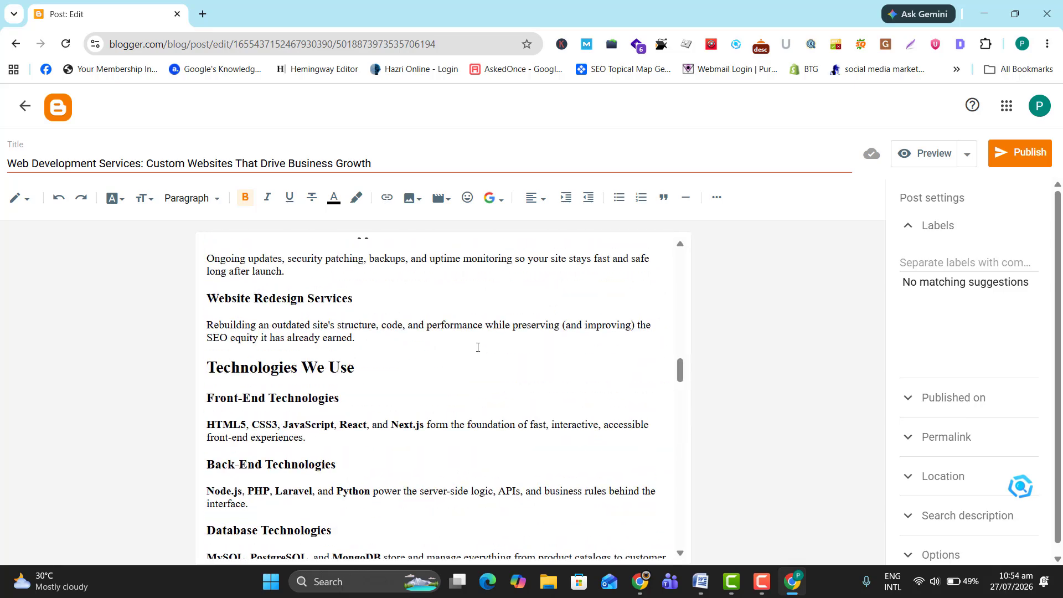
{"action": "scroll", "coordinate": [478, 347], "scroll_direction": "up", "scroll_amount": 15}
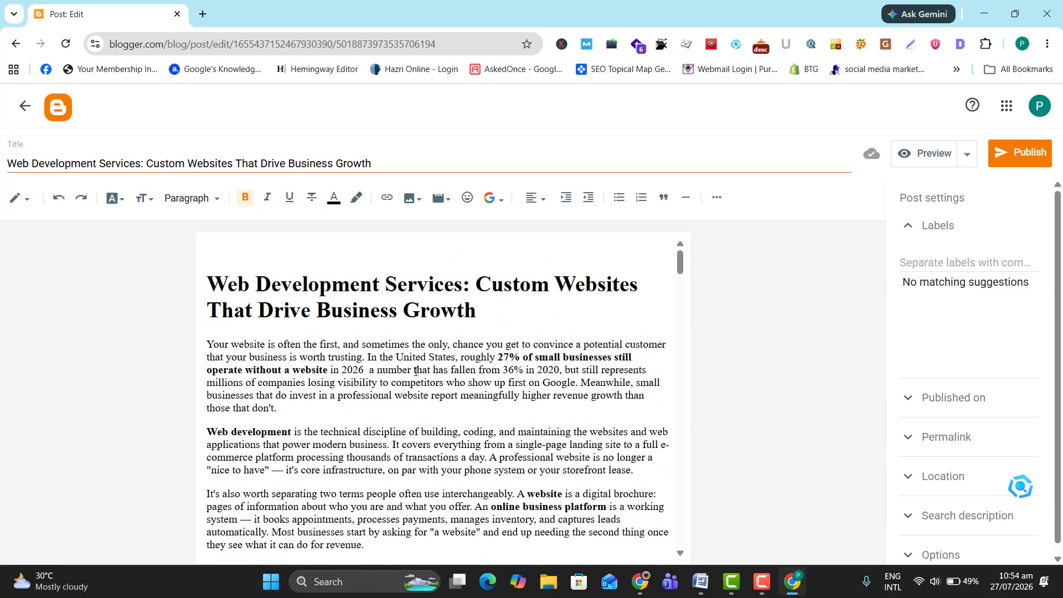
Highlight the post title and open the Search description setting of the post.
{"action": "triple_click", "coordinate": [64, 156]}
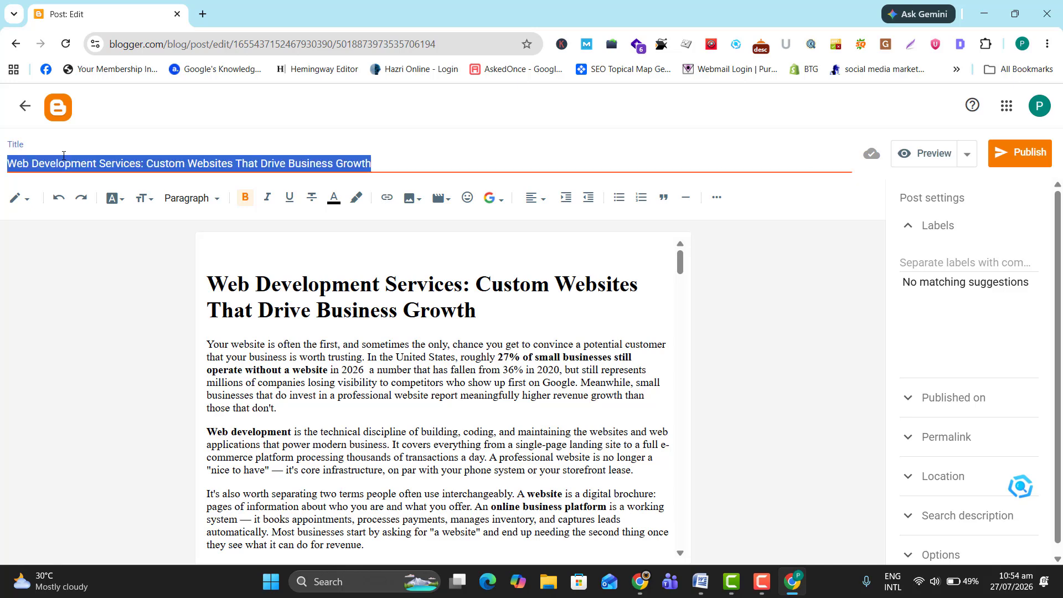
{"action": "scroll", "coordinate": [962, 443], "scroll_direction": "down", "scroll_amount": 1}
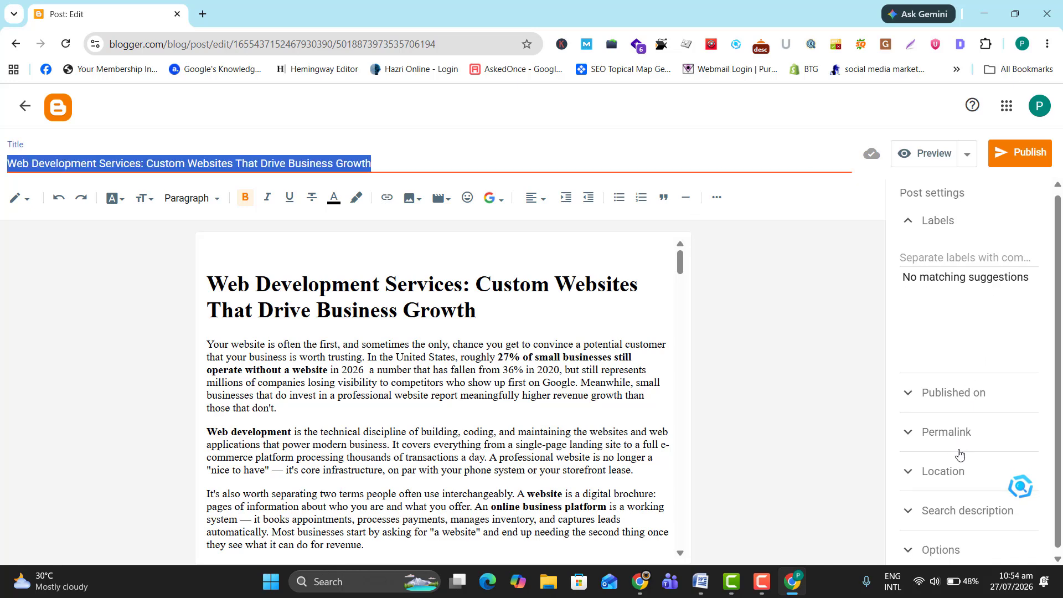
{"action": "left_click", "coordinate": [954, 505]}
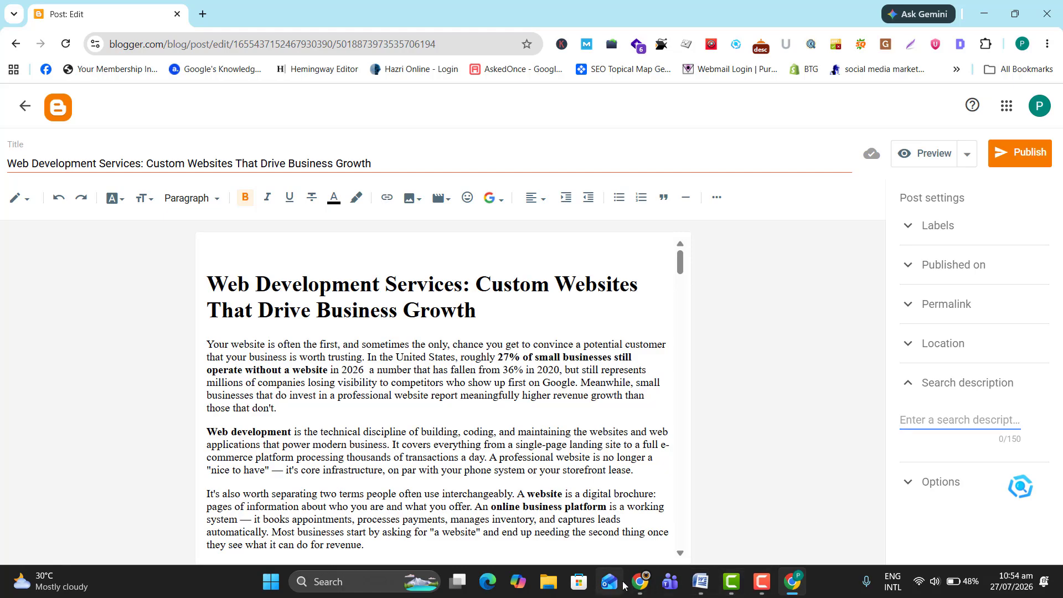
Switch to Claude and send the prompt "give me meta descp for this webpage with engaging content".
{"action": "left_click", "coordinate": [640, 581]}
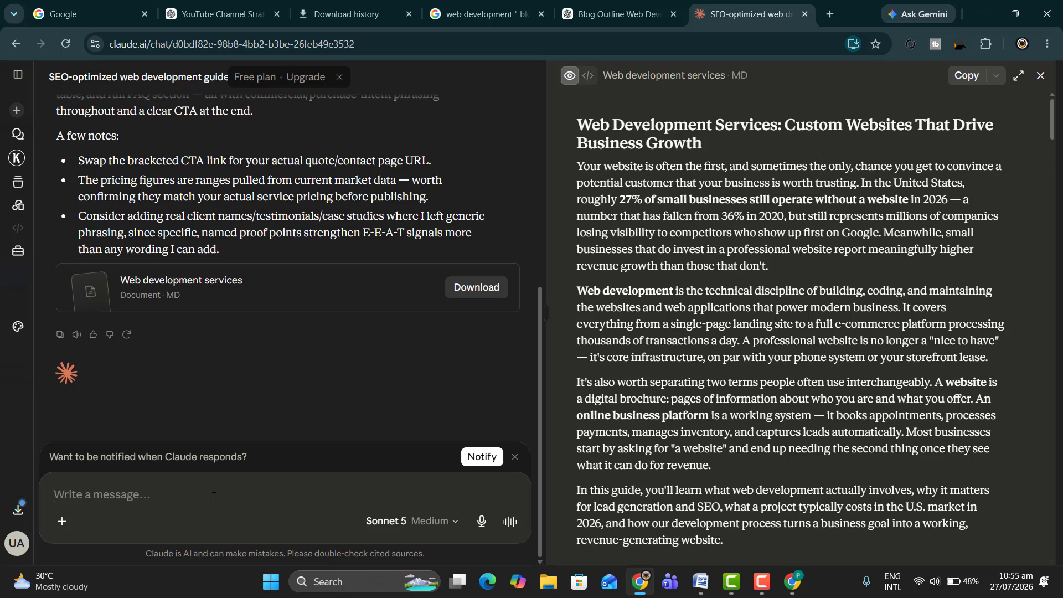
{"action": "type", "text": "give "}
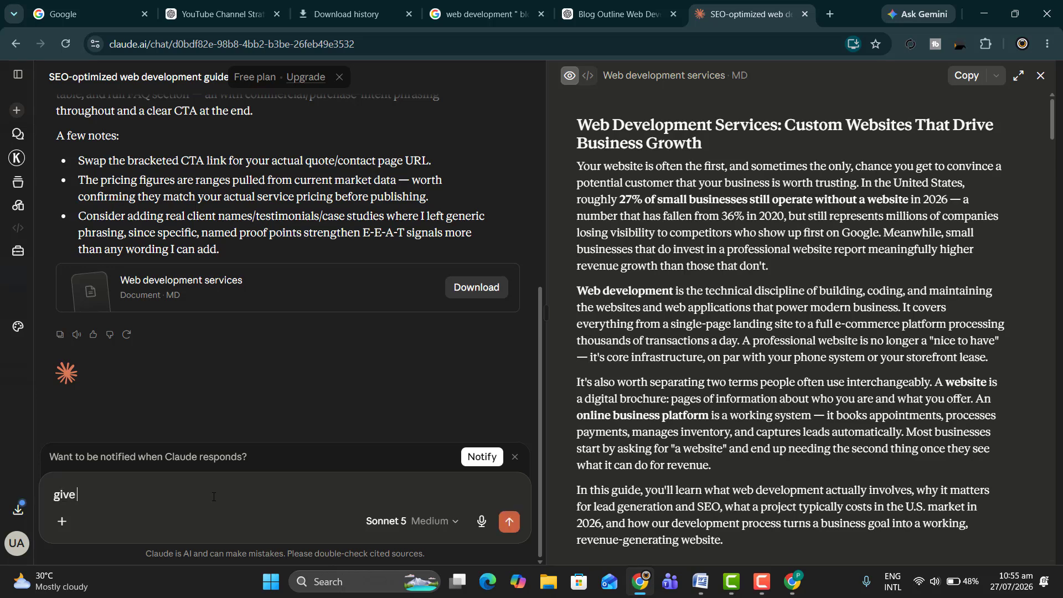
{"action": "type", "text": "me meta descp for th"}
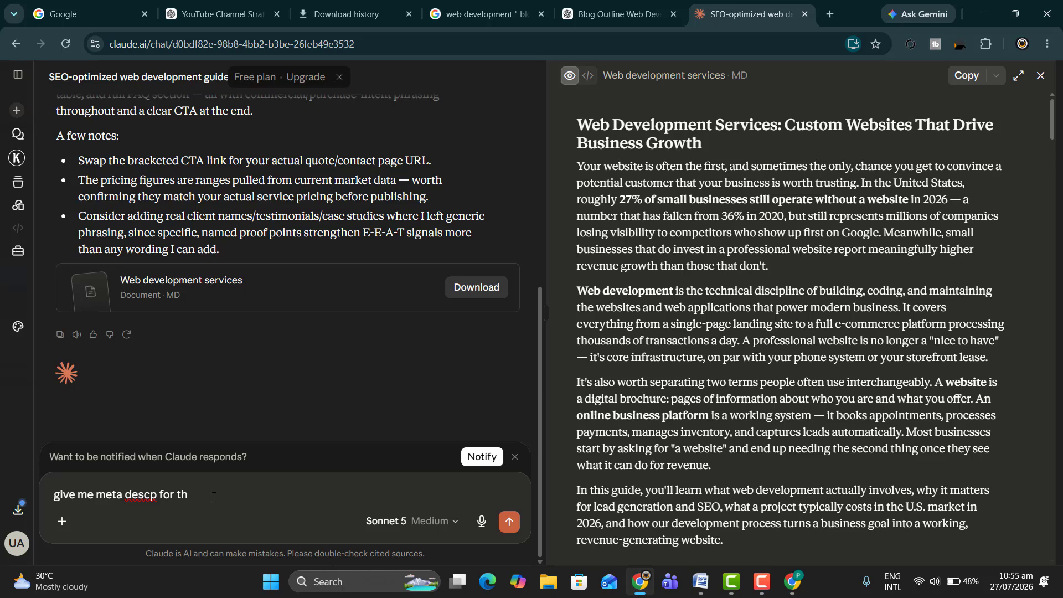
{"action": "type", "text": "es webpage"}
{"action": "type", "text": "with engaging"}
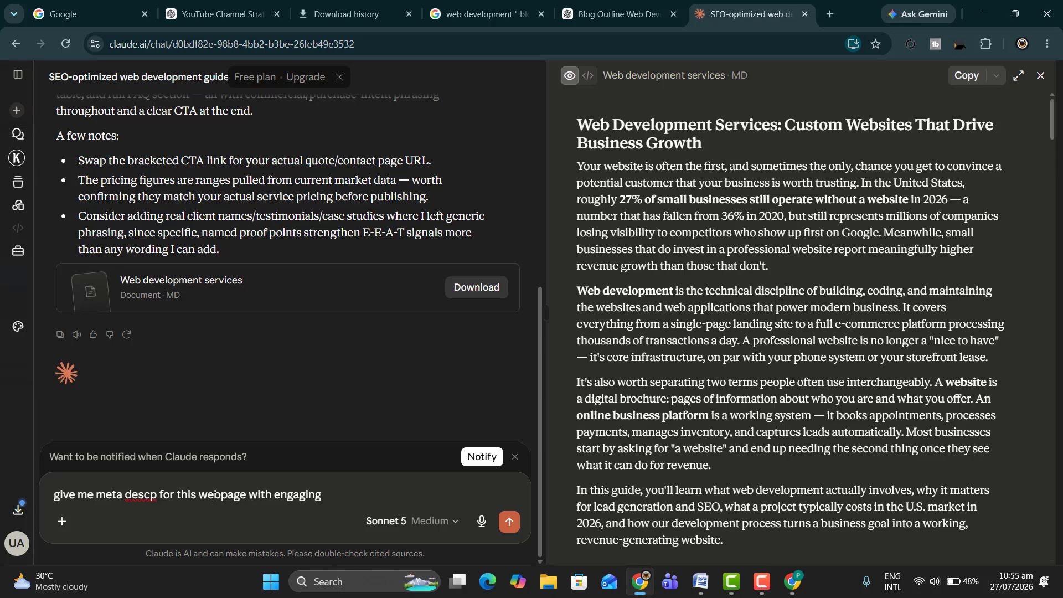
{"action": "type", "text": " content"}
{"action": "key", "text": "Return"}
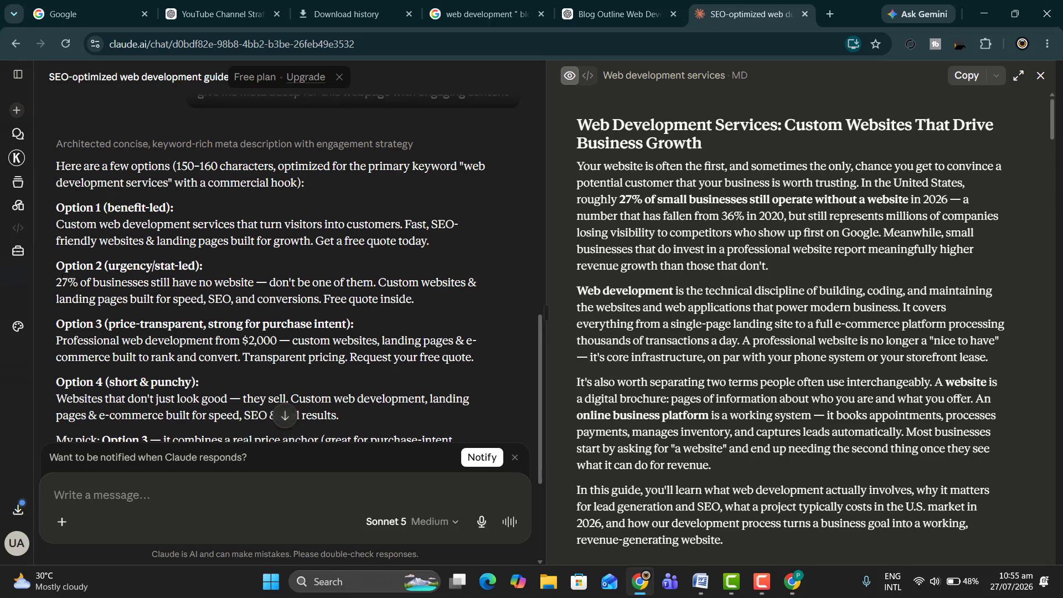
Copy Claude's Option 2 meta description, beginning "27% of businesses still have no website", into the Blogger post's search description.
{"action": "left_click_drag", "start_coordinate": [58, 282], "coordinate": [420, 311]}
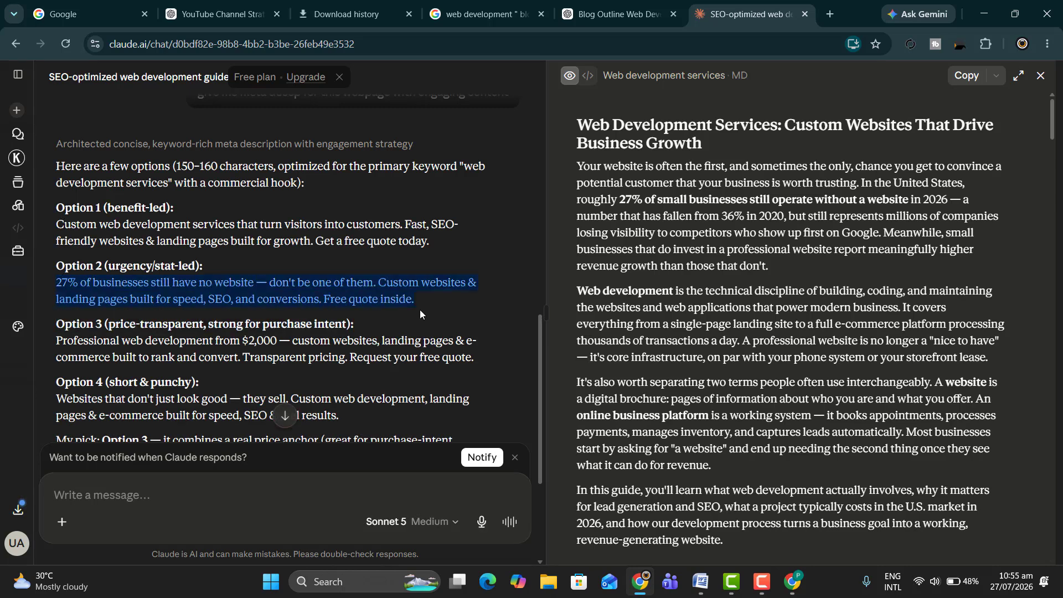
{"action": "left_click", "coordinate": [984, 13]}
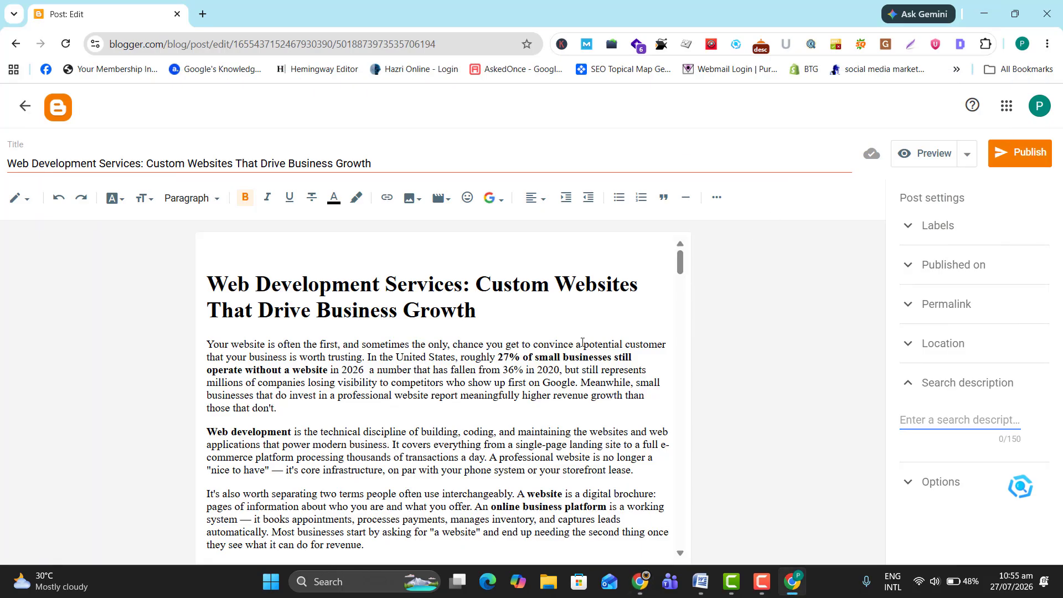
{"action": "left_click", "coordinate": [942, 383]}
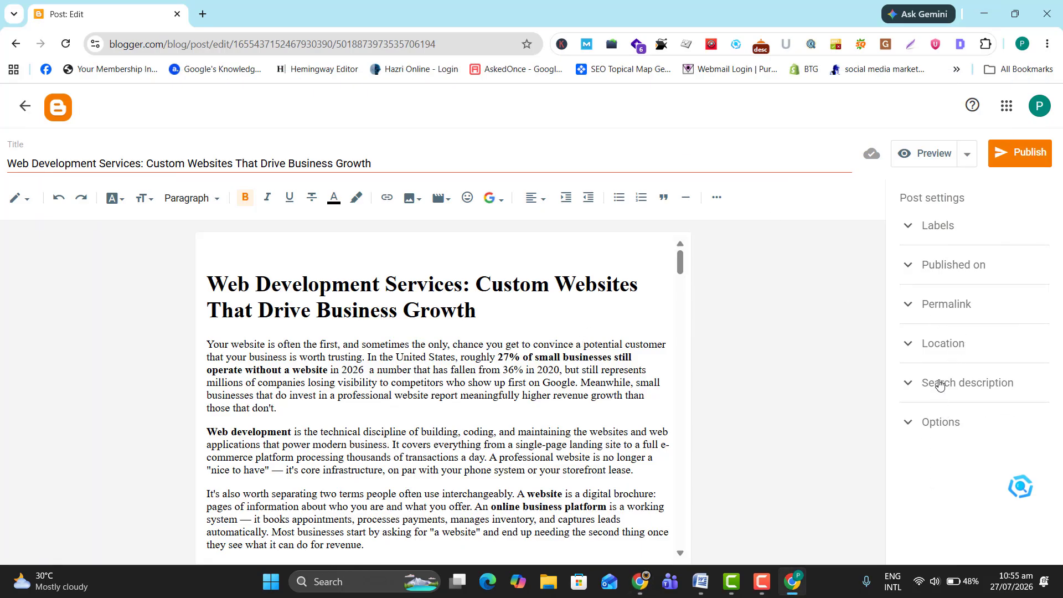
{"action": "left_click", "coordinate": [940, 385]}
{"action": "left_click", "coordinate": [940, 423]}
{"action": "key", "text": "ctrl+v"}
Publish the web development services post to the blog and confirm the publication.
{"action": "scroll", "coordinate": [949, 416], "scroll_direction": "up", "scroll_amount": 1}
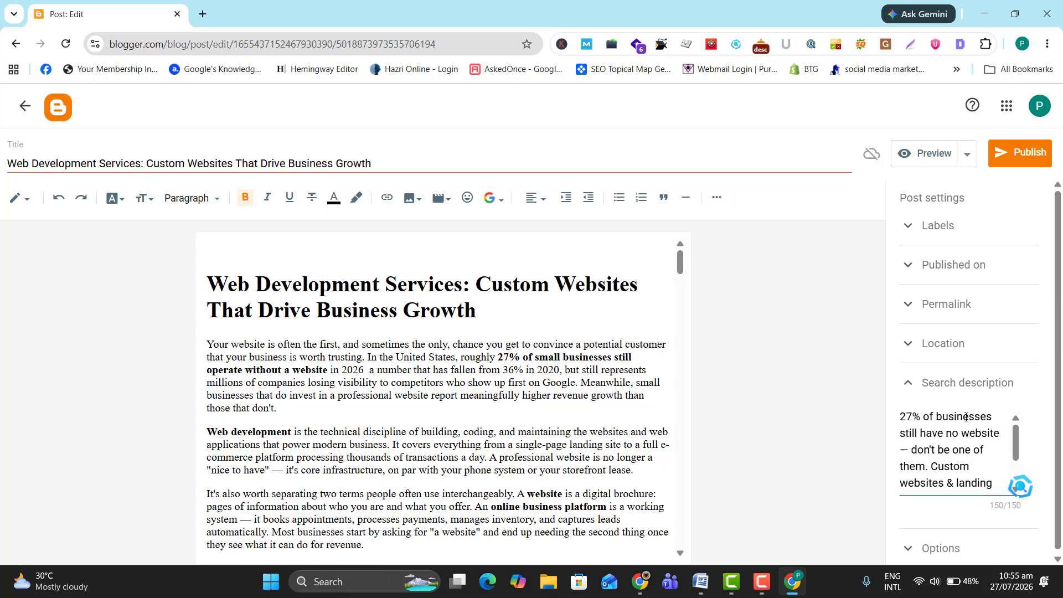
{"action": "left_click", "coordinate": [1024, 159]}
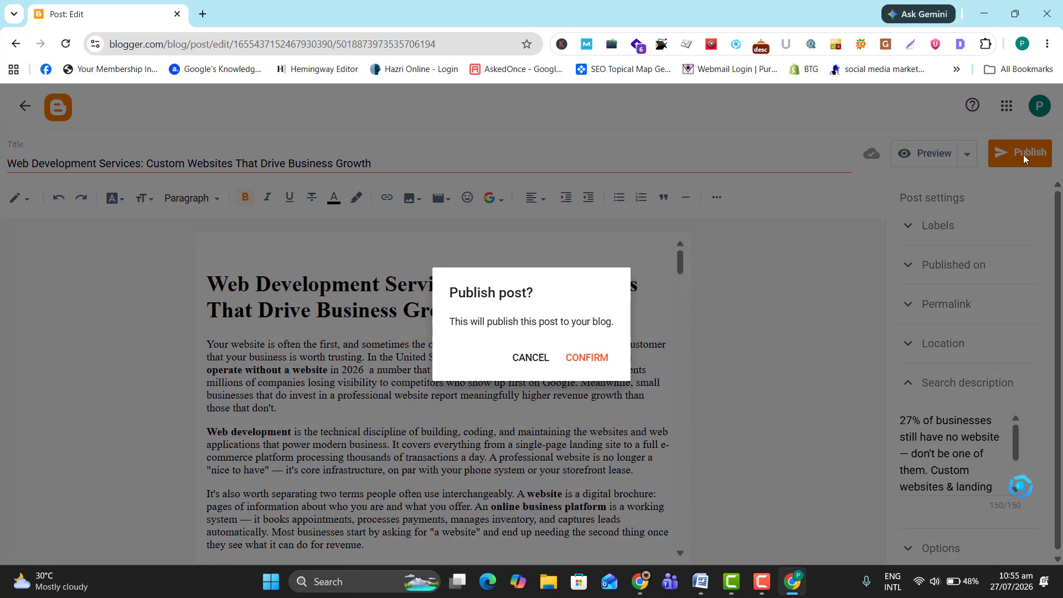
{"action": "left_click", "coordinate": [596, 367]}
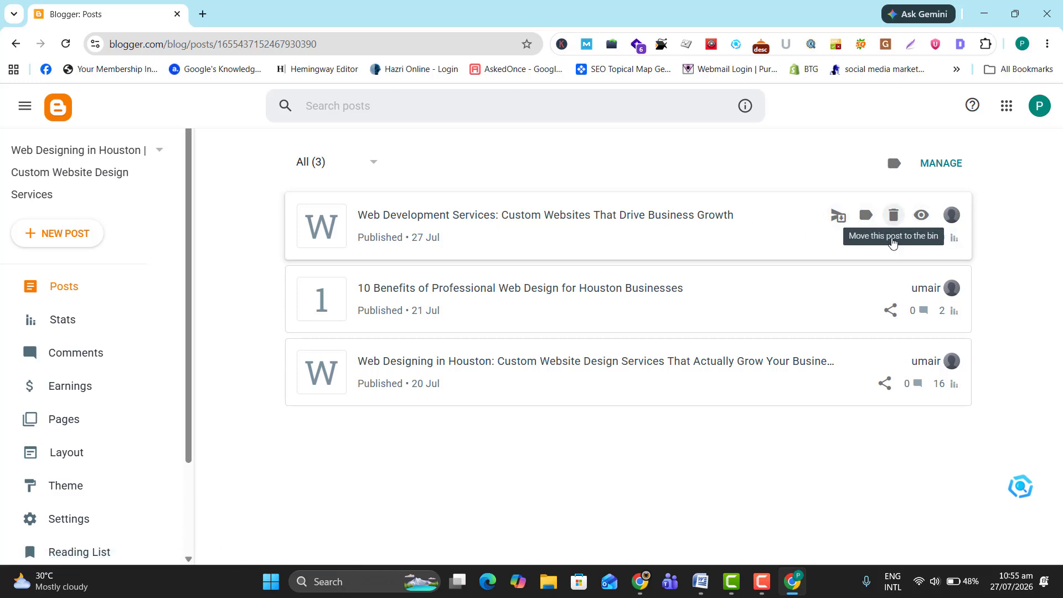
Copy the share link of the published web development services post and open Google Search Console for the blog in a new tab.
{"action": "left_click", "coordinate": [890, 238]}
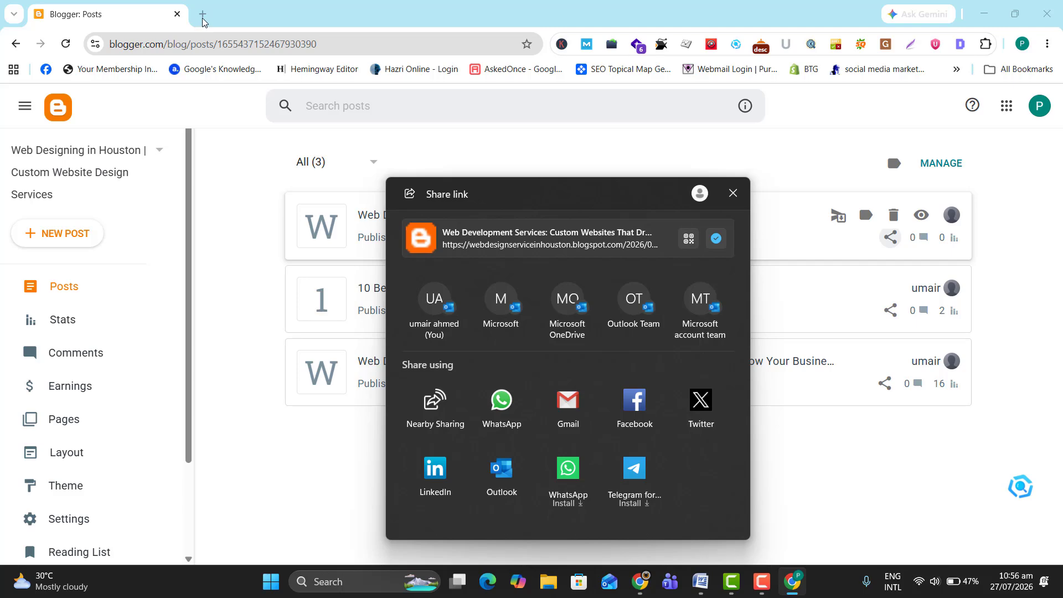
{"action": "left_click", "coordinate": [733, 193]}
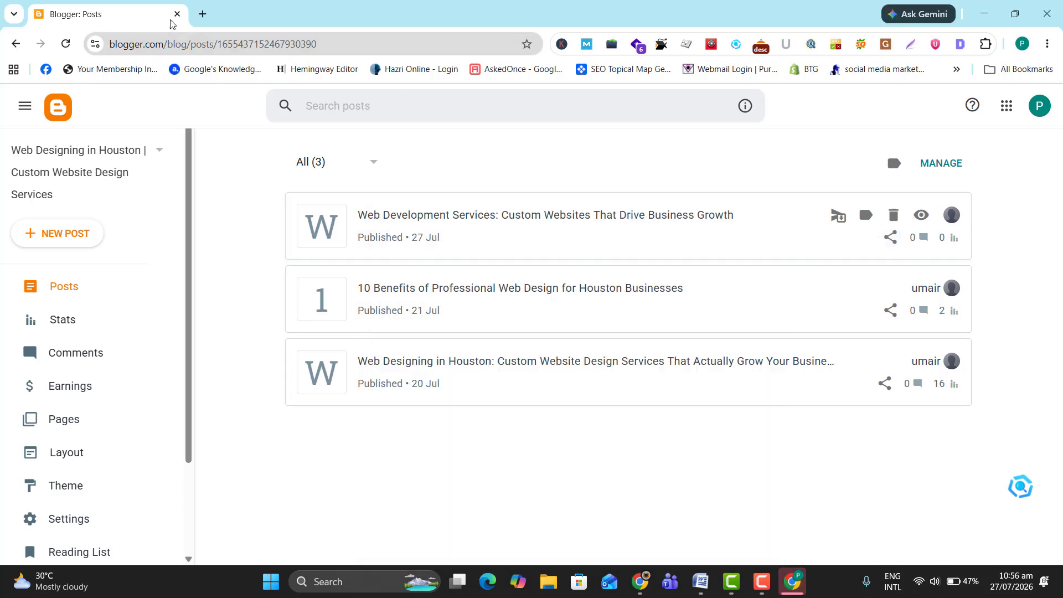
{"action": "left_click", "coordinate": [203, 14]}
{"action": "type", "text": "sear"}
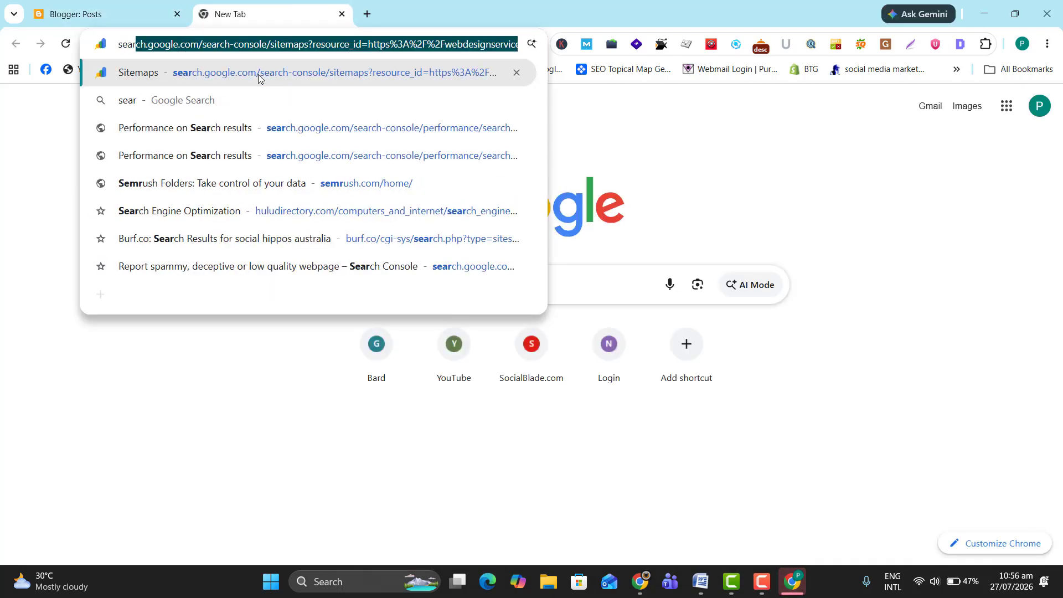
{"action": "key", "text": "Return"}
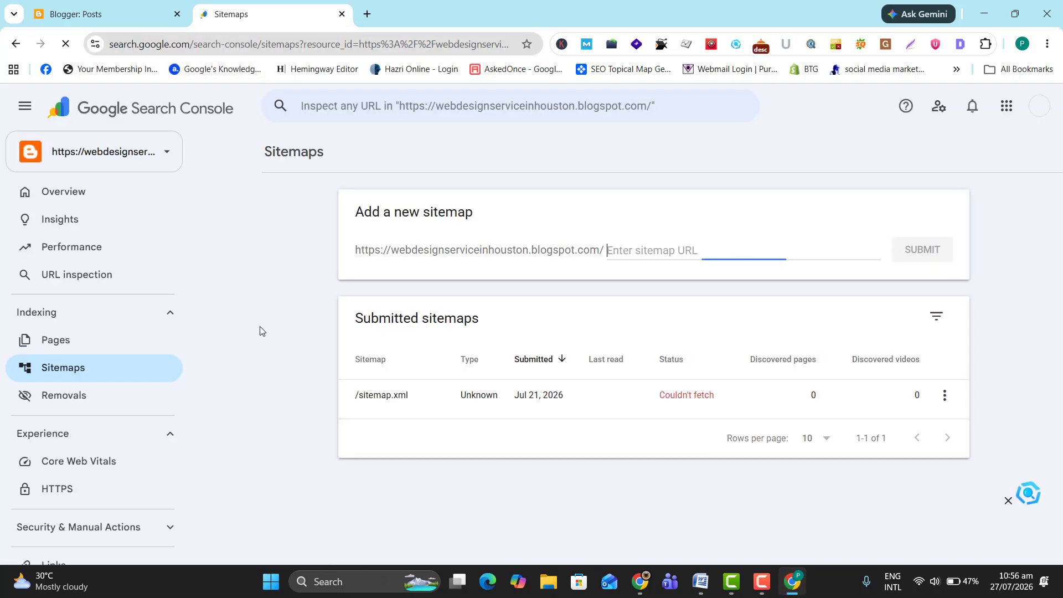
{"action": "left_click", "coordinate": [395, 111]}
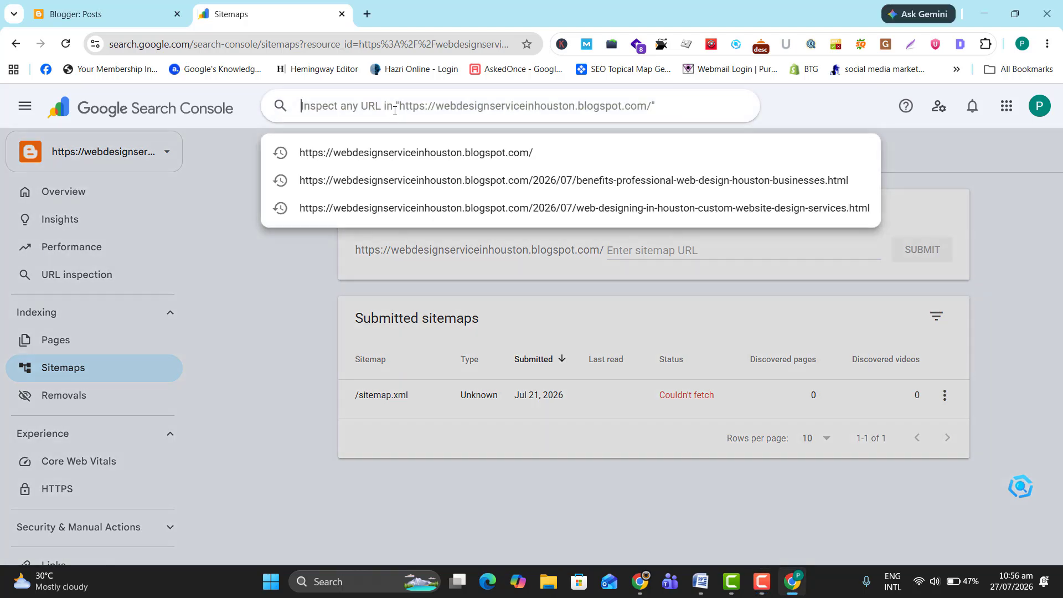
{"action": "type", "text": "https://webdesignserviceinhouston.blogspot.com/2026/07/web-development-services-custom.html"}
{"action": "key", "text": "Return"}
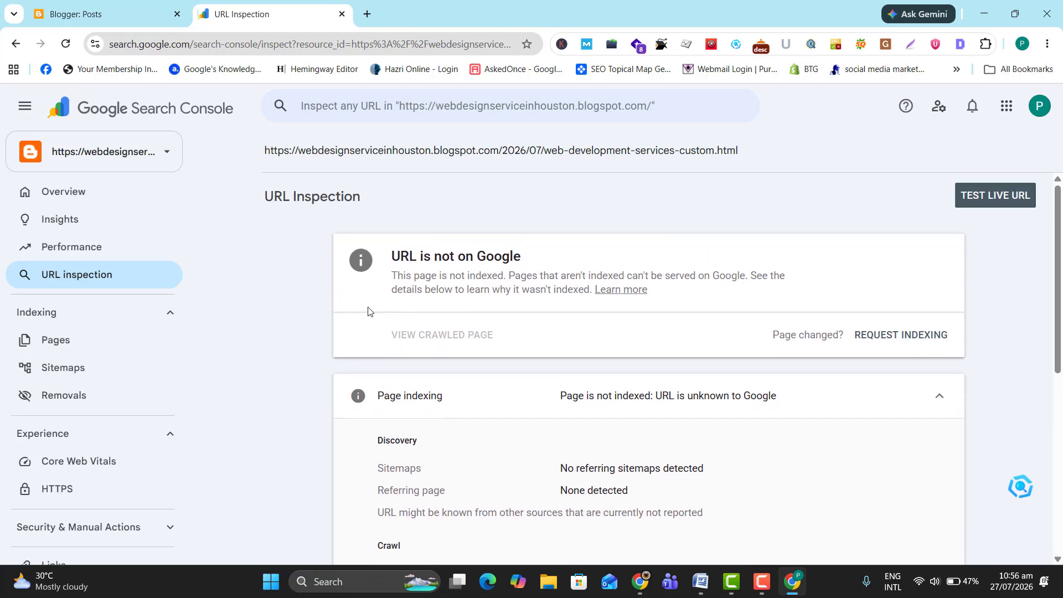
{"action": "left_click", "coordinate": [930, 335]}
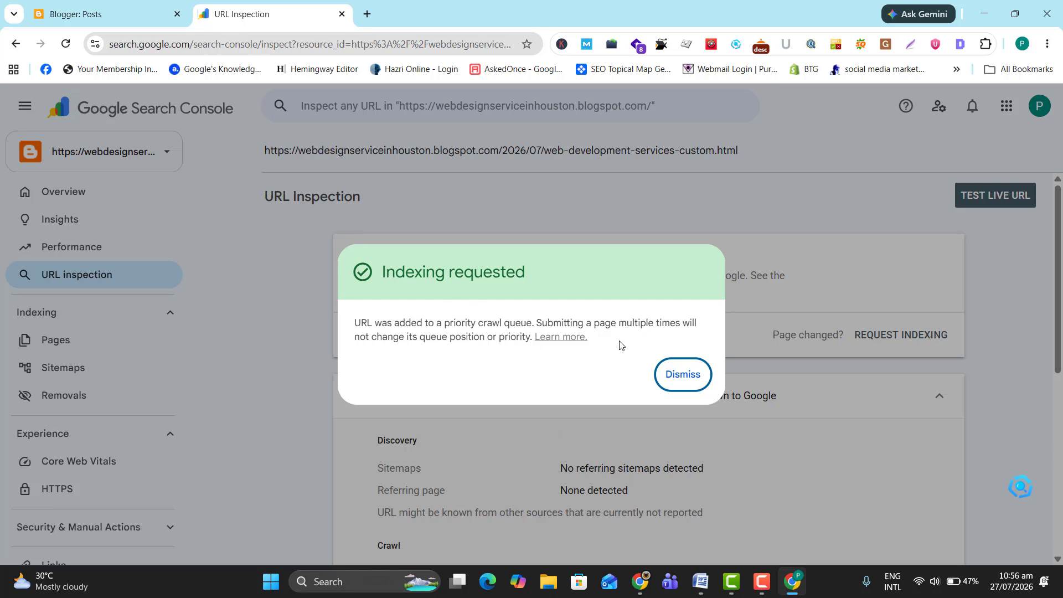
{"action": "left_click", "coordinate": [700, 385]}
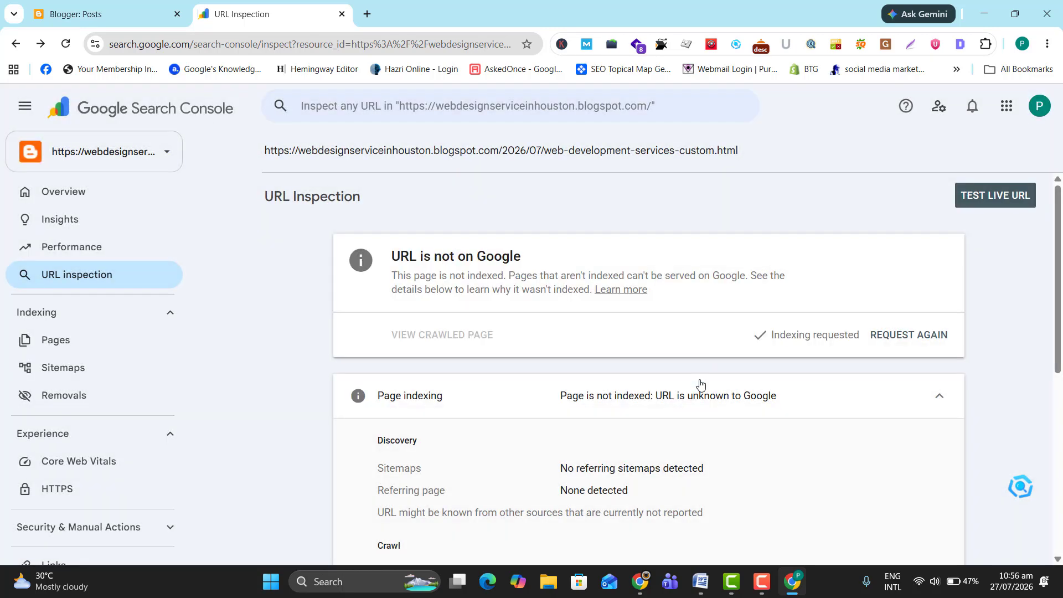